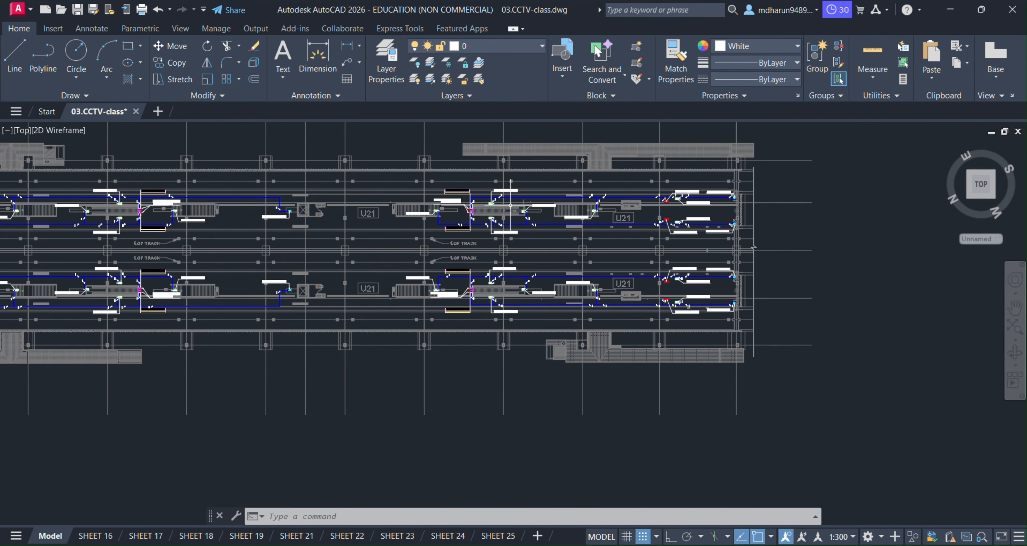
# Try selecting the blue TELECOM-CAT6 cable line near the Platform-1 rack and clear the selection.
pyautogui.scroll(6, 478, 228)
pyautogui.click(519, 248)
pyautogui.click(457, 194)
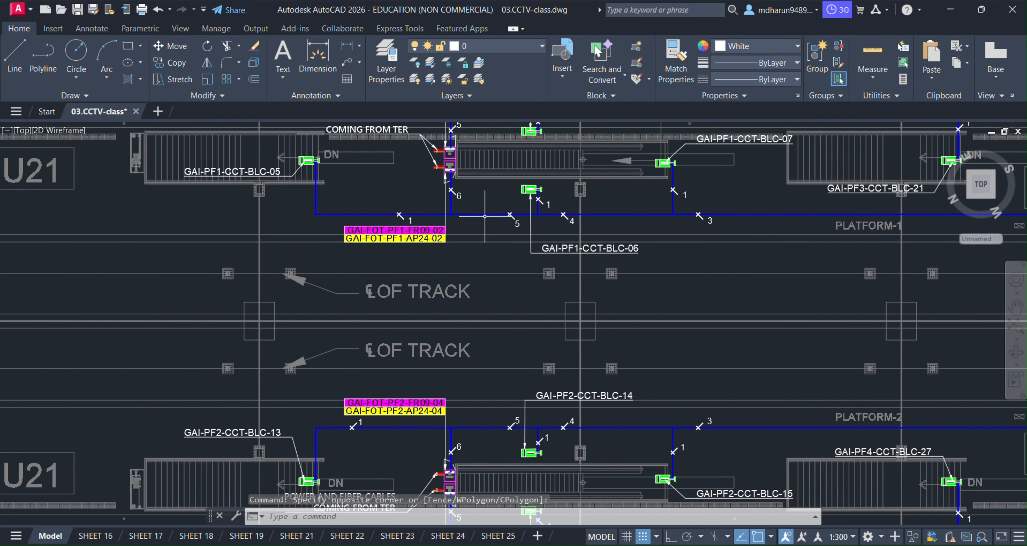
pyautogui.scroll(4, 477, 218)
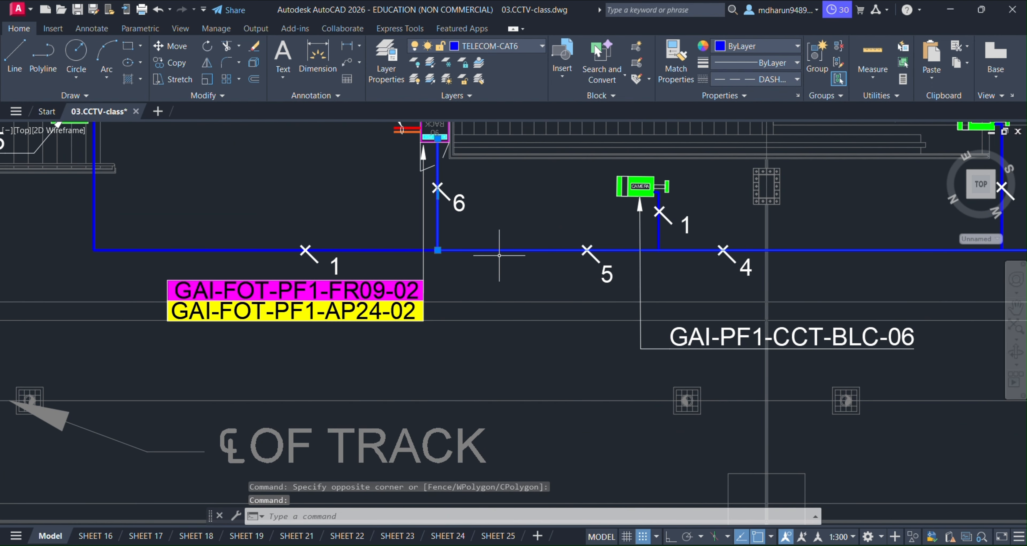
pyautogui.scroll(-2, 498, 256)
pyautogui.press('Escape')
# Set the PICKBOX system variable to 7.
pyautogui.moveTo(483, 247)
pyautogui.mouseDown(button='middle')
pyautogui.moveTo(503, 285)
pyautogui.moveTo(514, 260)
pyautogui.moveTo(534, 257)
pyautogui.mouseUp(button='middle')
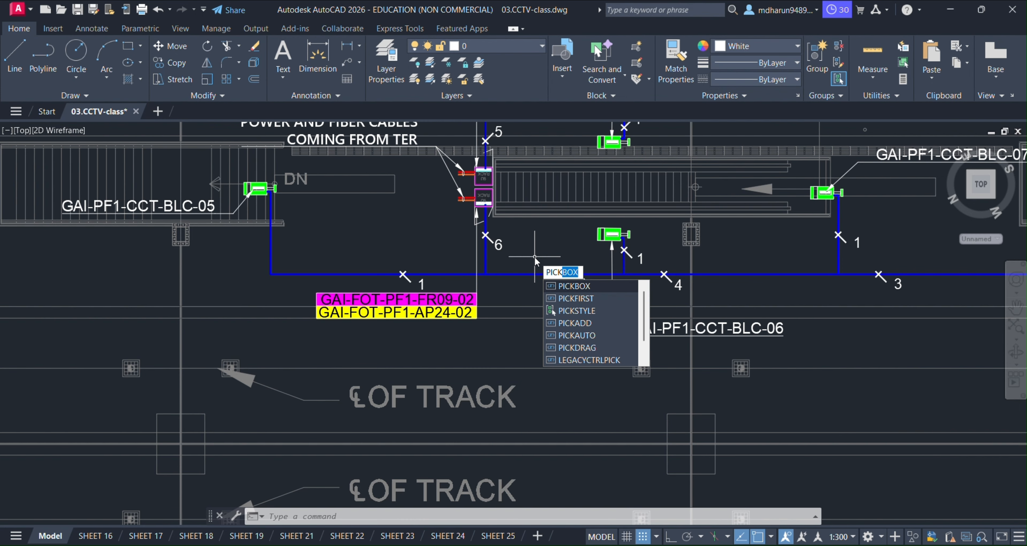
pyautogui.press('Return')
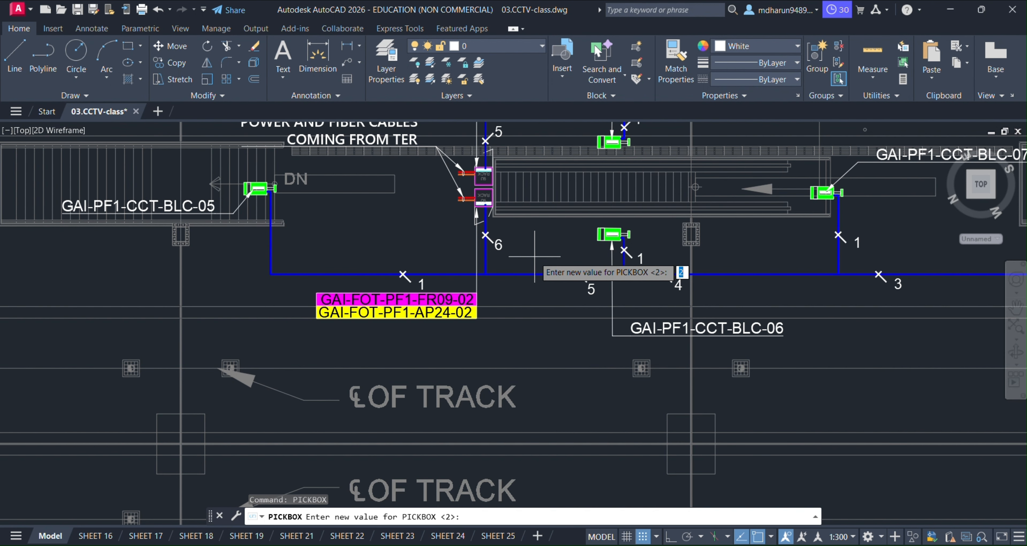
pyautogui.write('7')
pyautogui.press('Return')
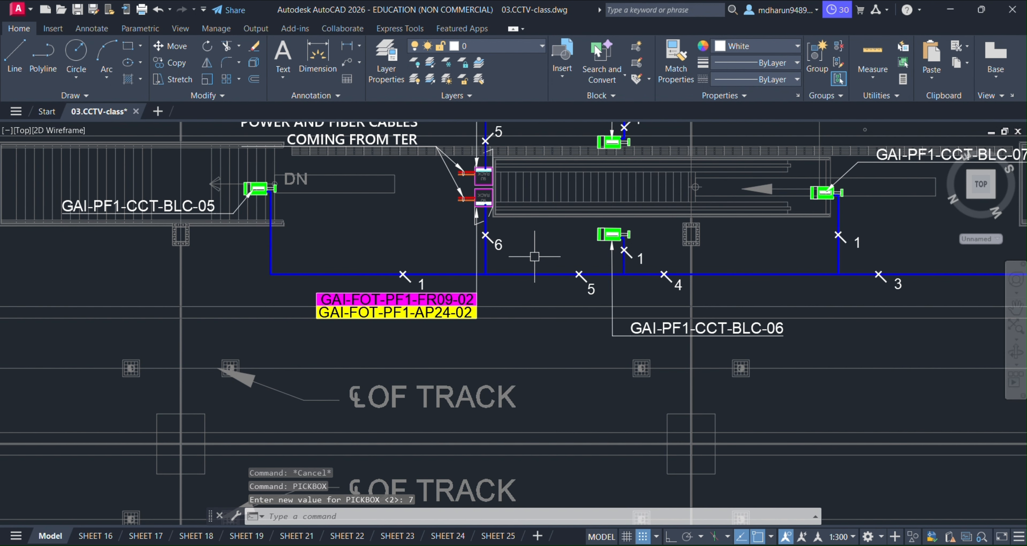
# Test the larger pickbox by selecting blue cable runs on Platform-1 and Platform-2, and clear the selection.
pyautogui.scroll(1, 523, 270)
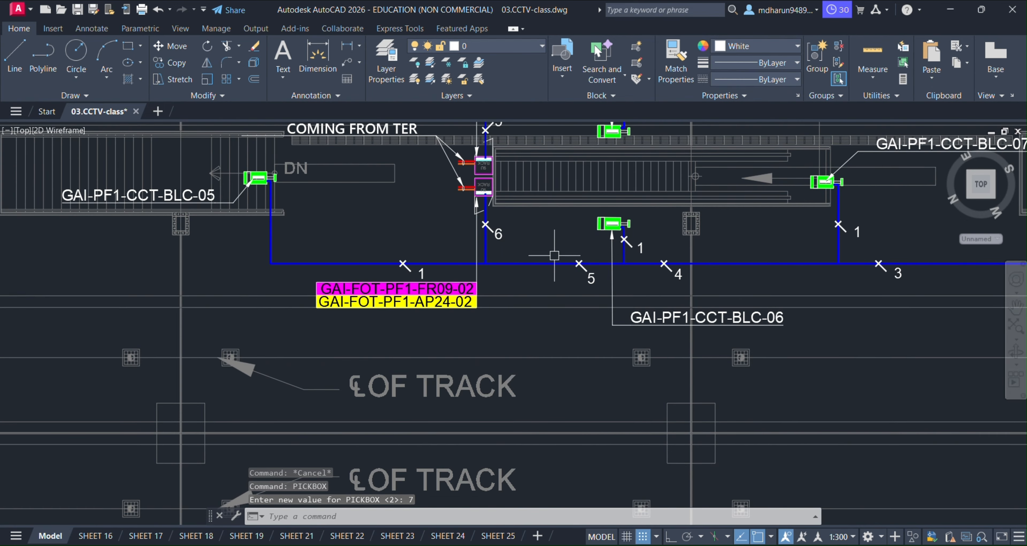
pyautogui.scroll(-1, 551, 270)
pyautogui.click(470, 271)
pyautogui.scroll(-5, 471, 277)
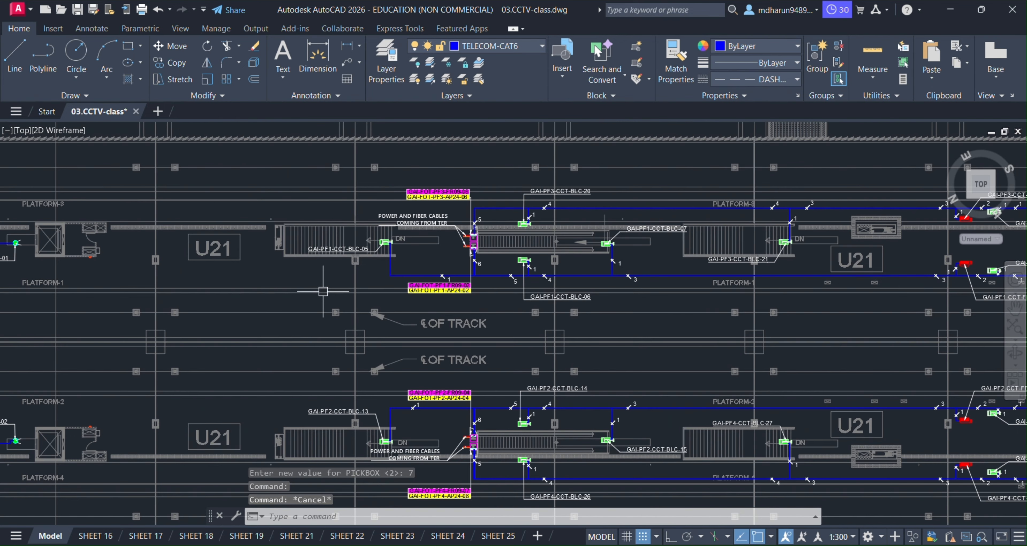
pyautogui.moveTo(373, 296); pyautogui.dragTo(415, 212, button='middle')
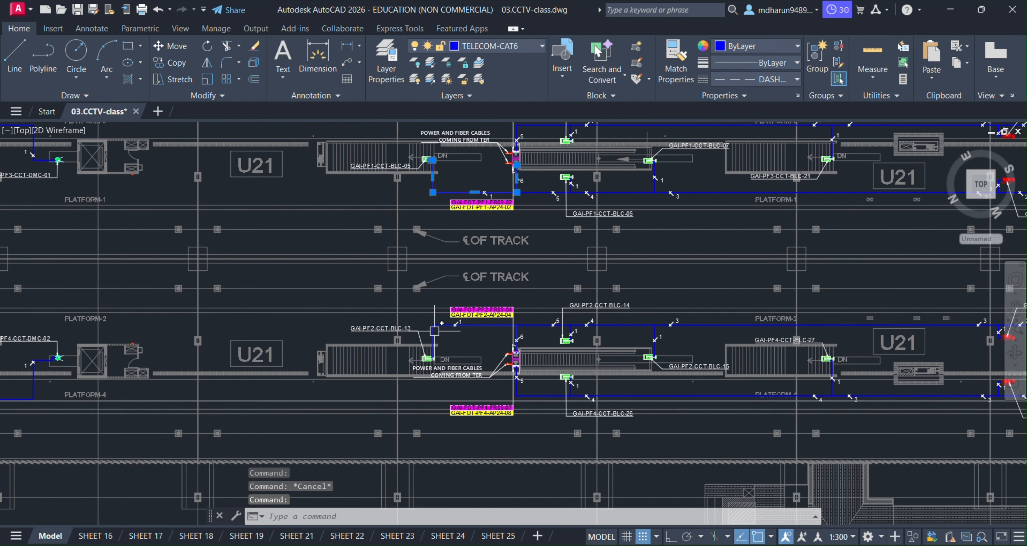
pyautogui.moveTo(513, 347)
pyautogui.mouseDown(button='middle')
pyautogui.moveTo(494, 342)
pyautogui.moveTo(489, 303)
pyautogui.mouseUp(button='middle')
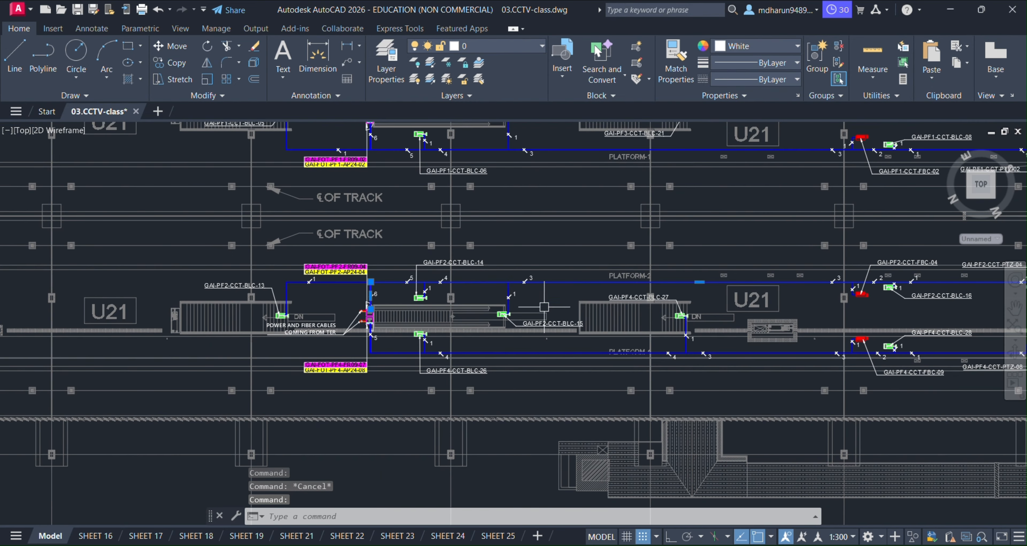
pyautogui.moveTo(583, 330)
pyautogui.mouseDown(button='middle')
pyautogui.moveTo(610, 352)
pyautogui.moveTo(701, 346)
pyautogui.mouseUp(button='middle')
pyautogui.scroll(-2, 610, 351)
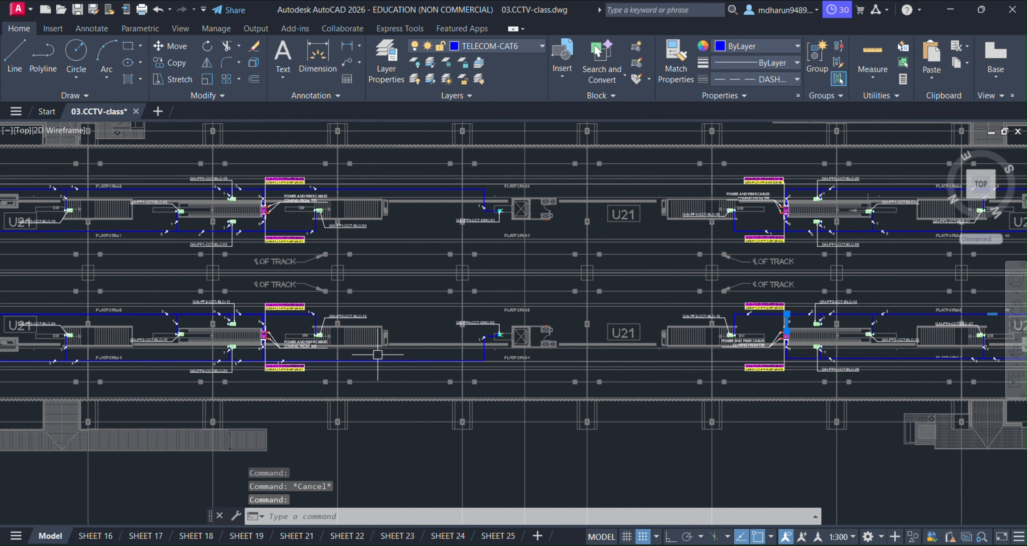
pyautogui.press('Escape')
pyautogui.moveTo(376, 365); pyautogui.dragTo(395, 292, button='middle')
pyautogui.moveTo(505, 317); pyautogui.dragTo(482, 355, button='middle')
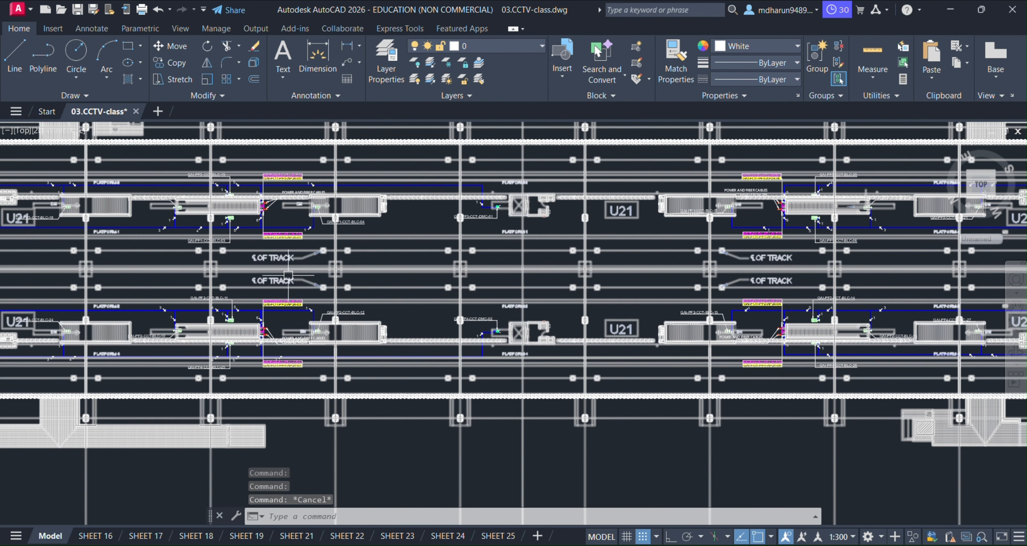
pyautogui.moveTo(288, 275)
pyautogui.mouseDown(button='middle')
pyautogui.moveTo(424, 279)
pyautogui.moveTo(363, 287)
pyautogui.moveTo(433, 277)
pyautogui.mouseUp(button='middle')
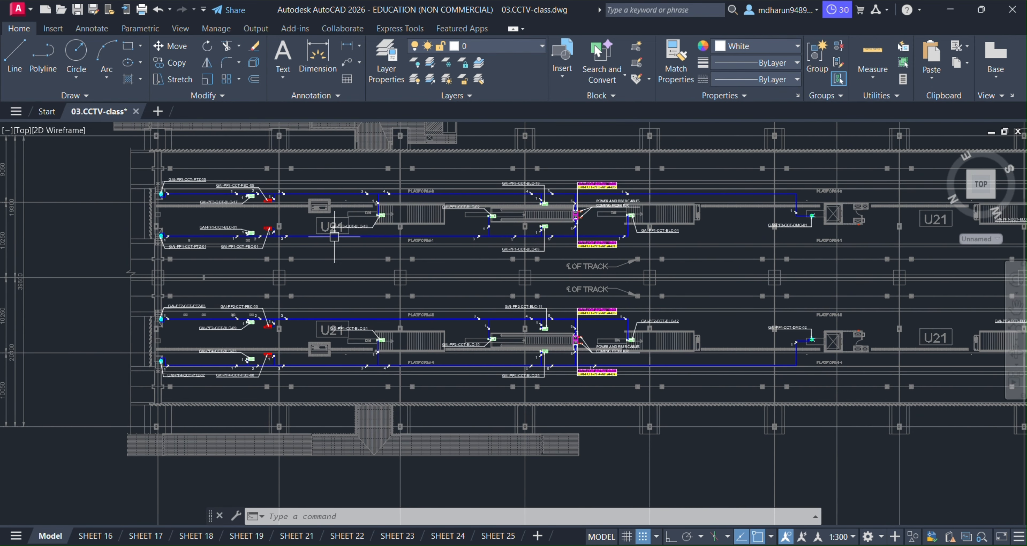
pyautogui.moveTo(708, 299)
pyautogui.mouseDown(button='middle')
pyautogui.moveTo(543, 298)
pyautogui.moveTo(583, 262)
pyautogui.mouseUp(button='middle')
pyautogui.press('Escape')
pyautogui.press('Escape')
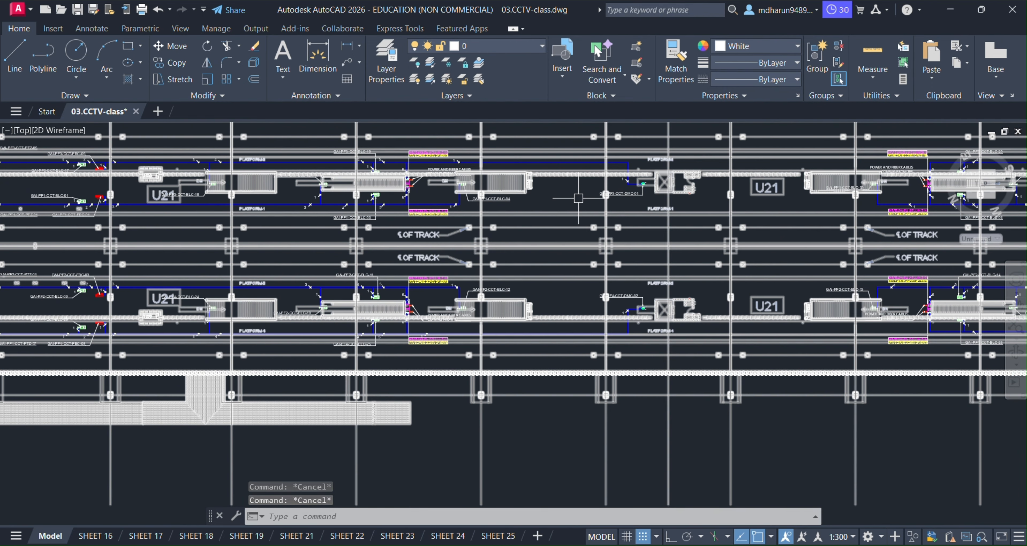
pyautogui.moveTo(578, 198); pyautogui.dragTo(579, 250, button='middle')
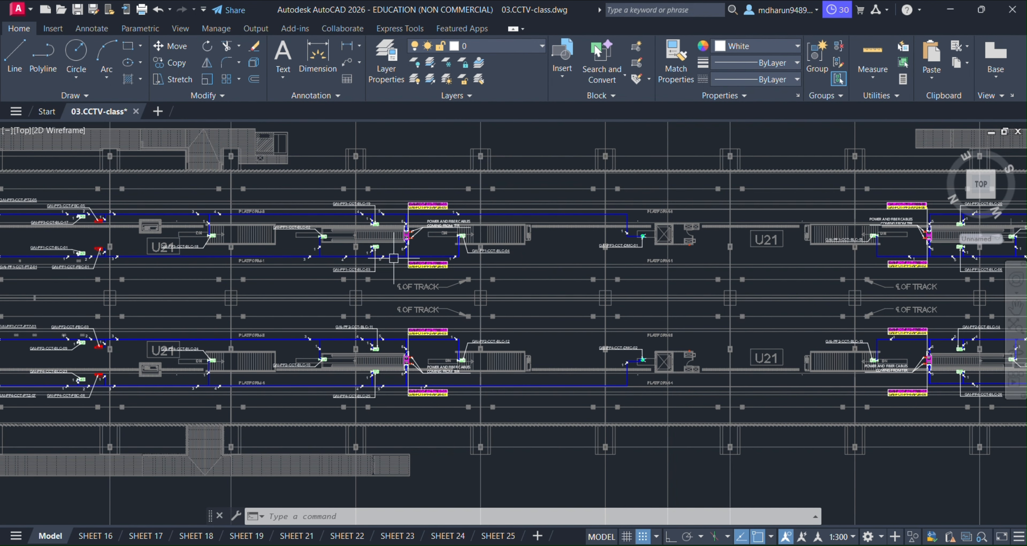
pyautogui.moveTo(393, 258); pyautogui.dragTo(534, 230, button='middle')
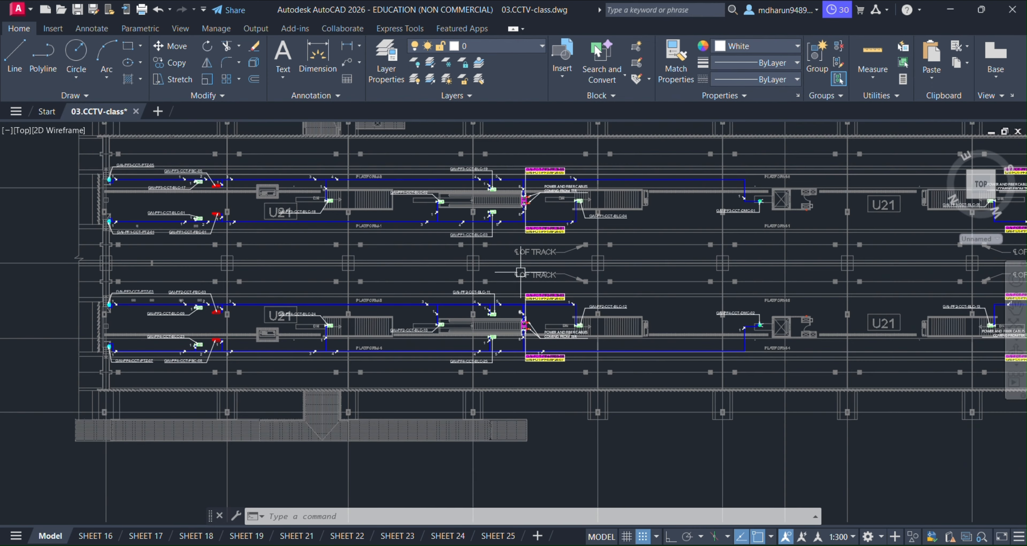
pyautogui.scroll(-3, 521, 273)
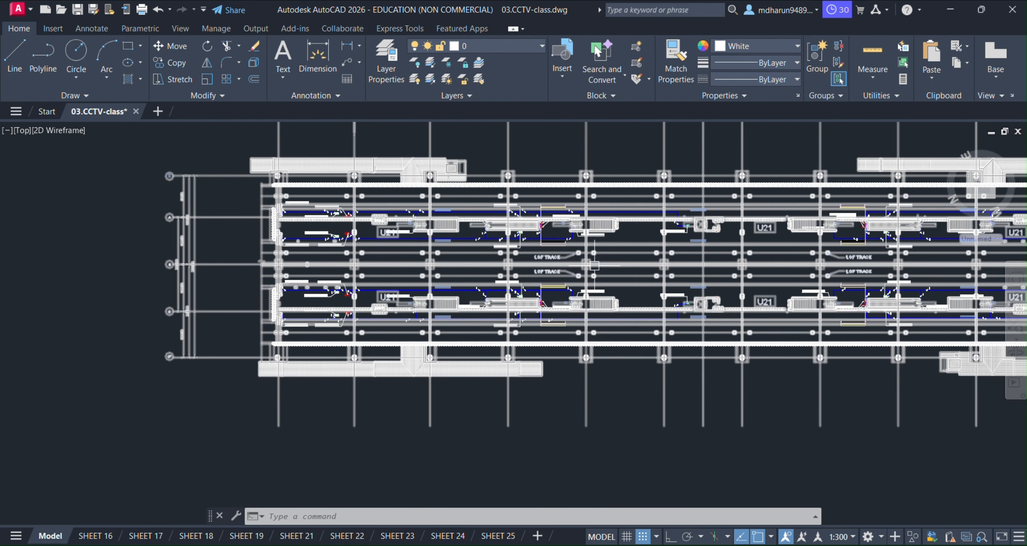
pyautogui.scroll(2, 680, 269)
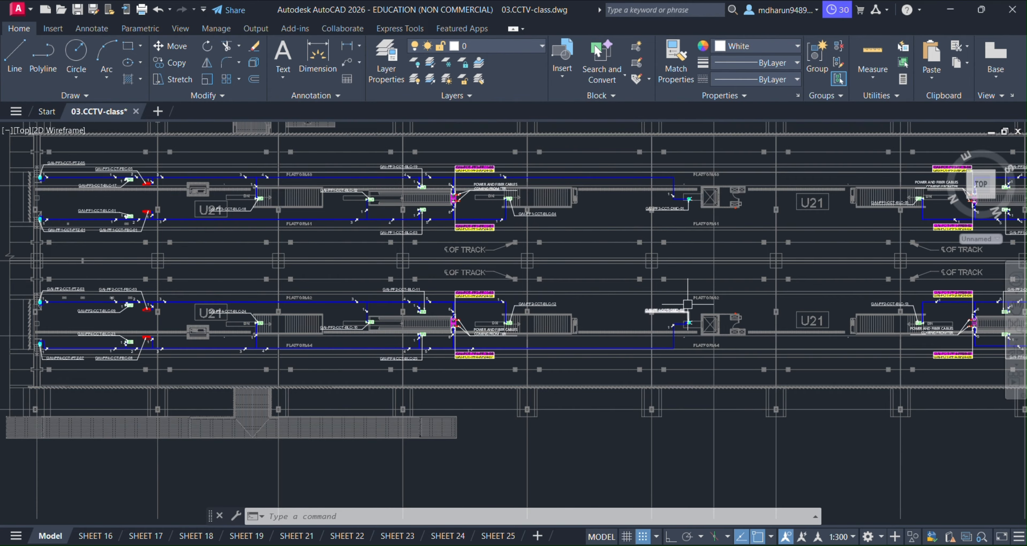
pyautogui.scroll(-4, 687, 304)
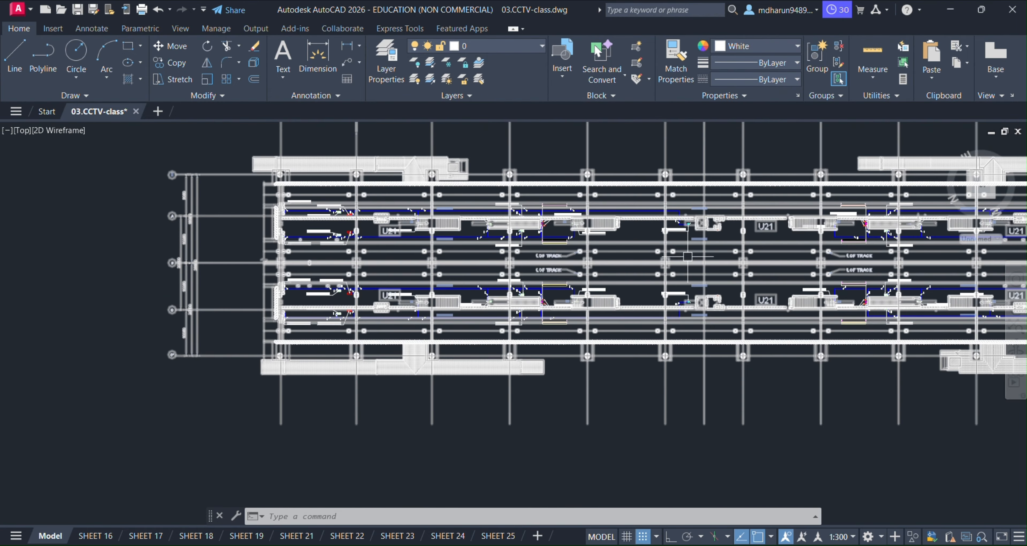
pyautogui.scroll(4, 683, 251)
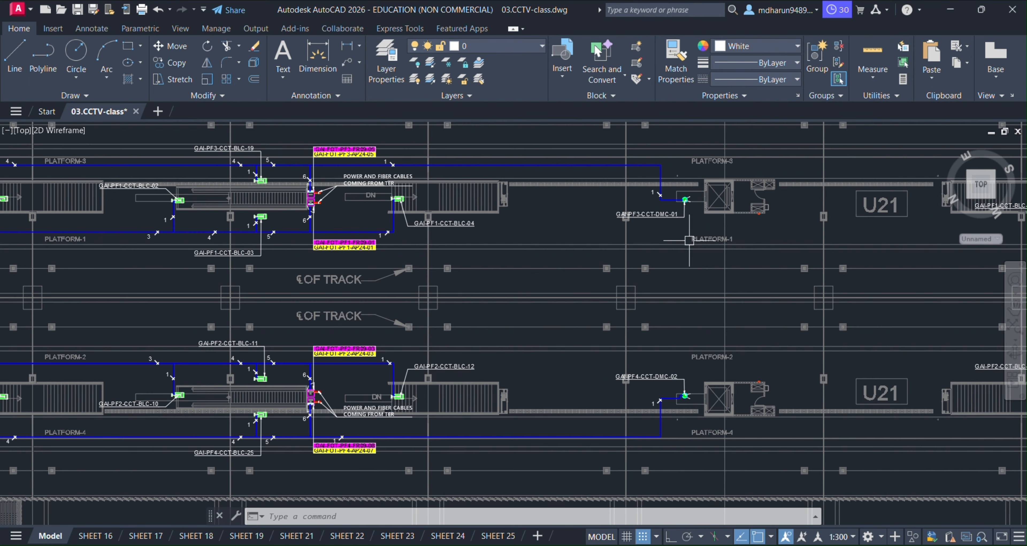
pyautogui.moveTo(678, 270)
pyautogui.mouseDown(button='middle')
pyautogui.moveTo(548, 304)
pyautogui.moveTo(564, 252)
pyautogui.moveTo(571, 281)
pyautogui.mouseUp(button='middle')
pyautogui.press('Escape')
pyautogui.press('Escape')
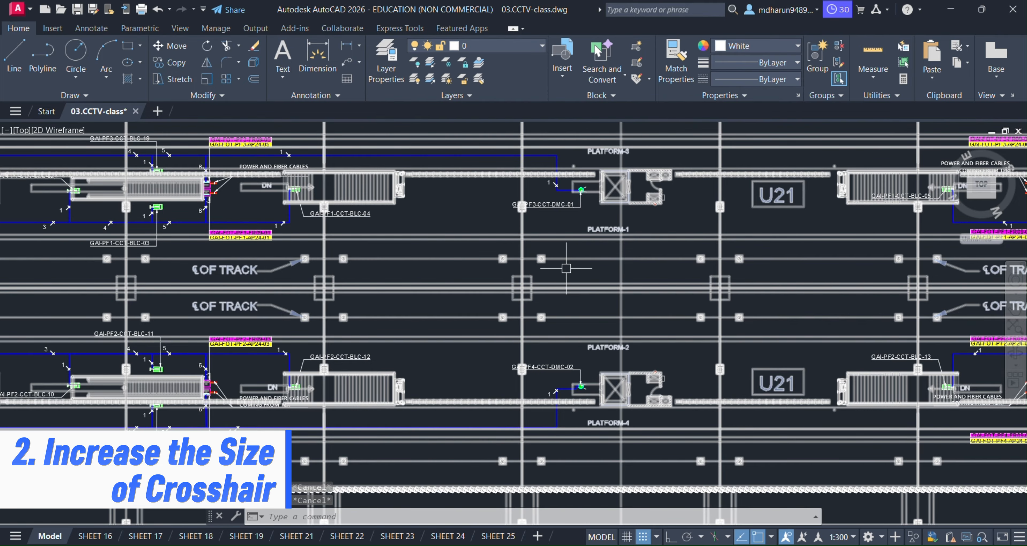
# Set the crosshair size to 60 in the display options and apply the change.
pyautogui.press('Escape')
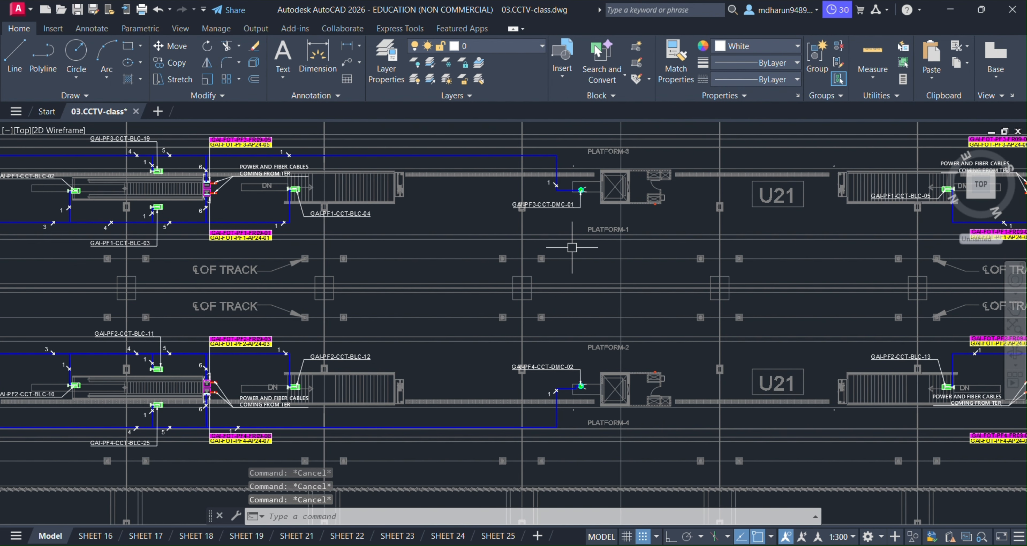
pyautogui.write('op')
pyautogui.press('Return')
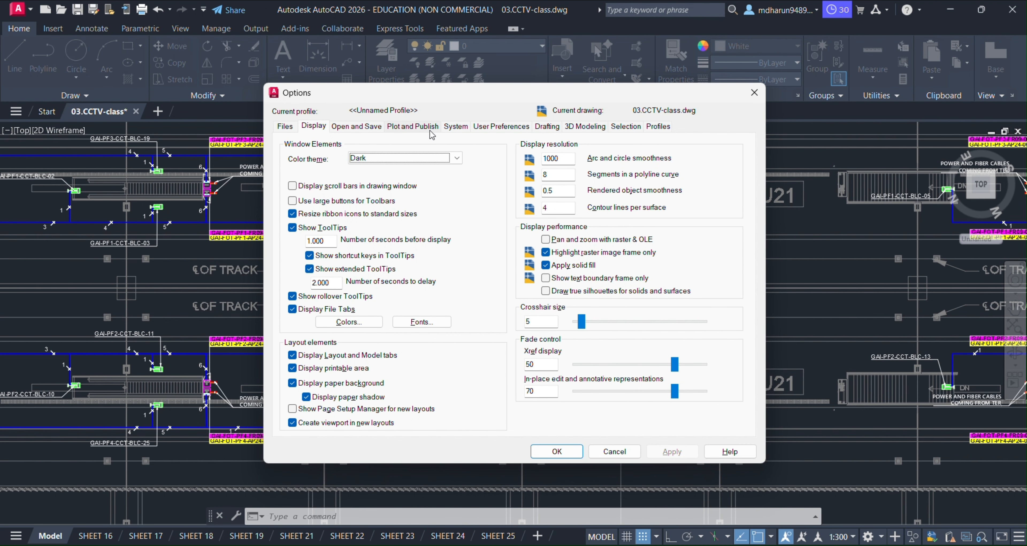
pyautogui.click(493, 127)
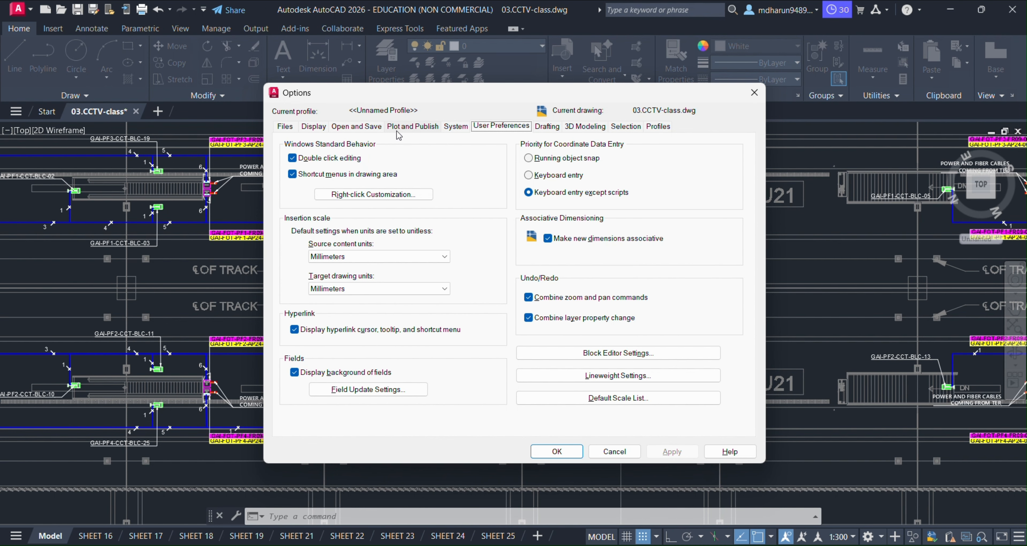
pyautogui.click(313, 127)
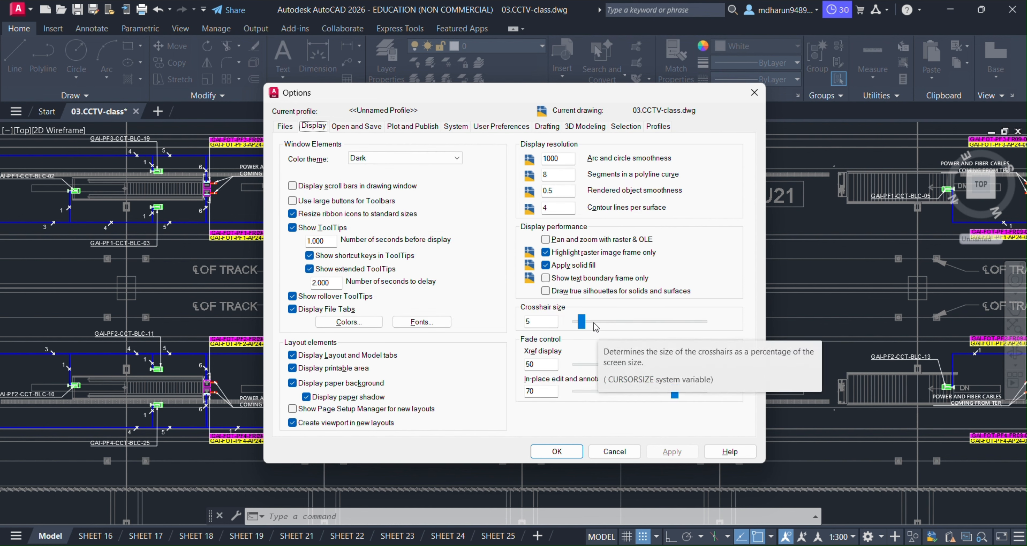
pyautogui.moveTo(582, 323); pyautogui.dragTo(653, 325)
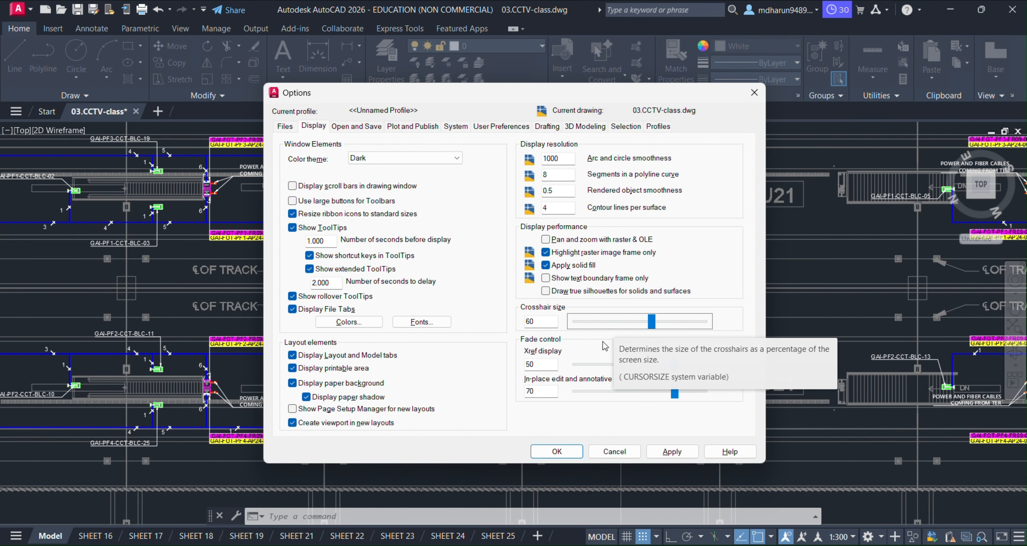
pyautogui.click(566, 454)
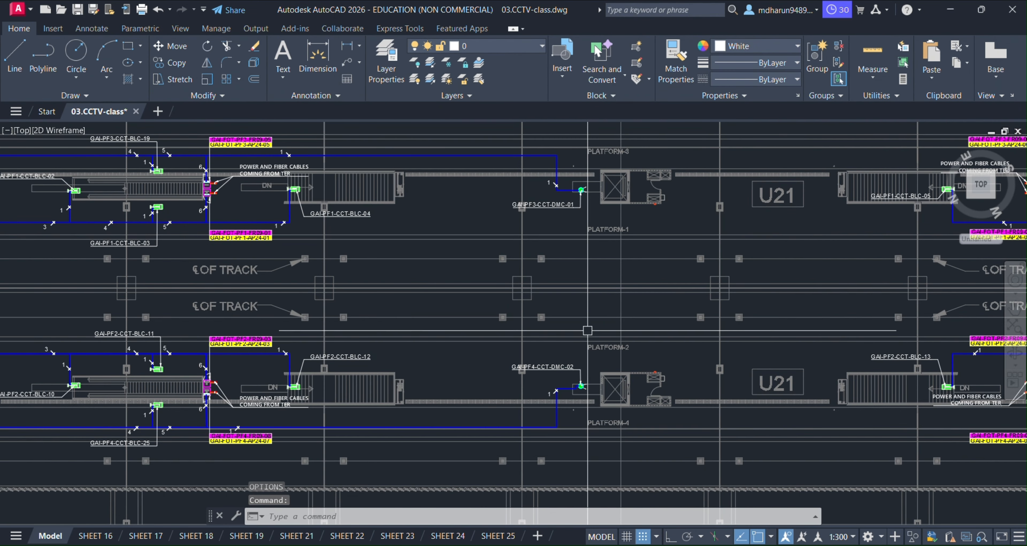
# Examine the enlarged crosshair against the station layouts and platform cable runs across the drawing.
pyautogui.scroll(-1, 523, 274)
pyautogui.scroll(-3, 460, 274)
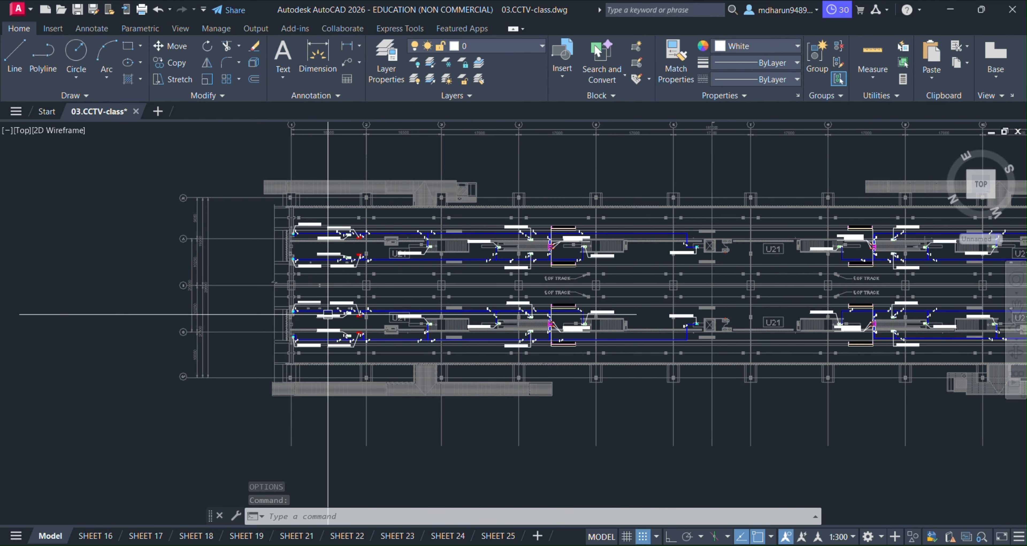
pyautogui.scroll(-2, 601, 390)
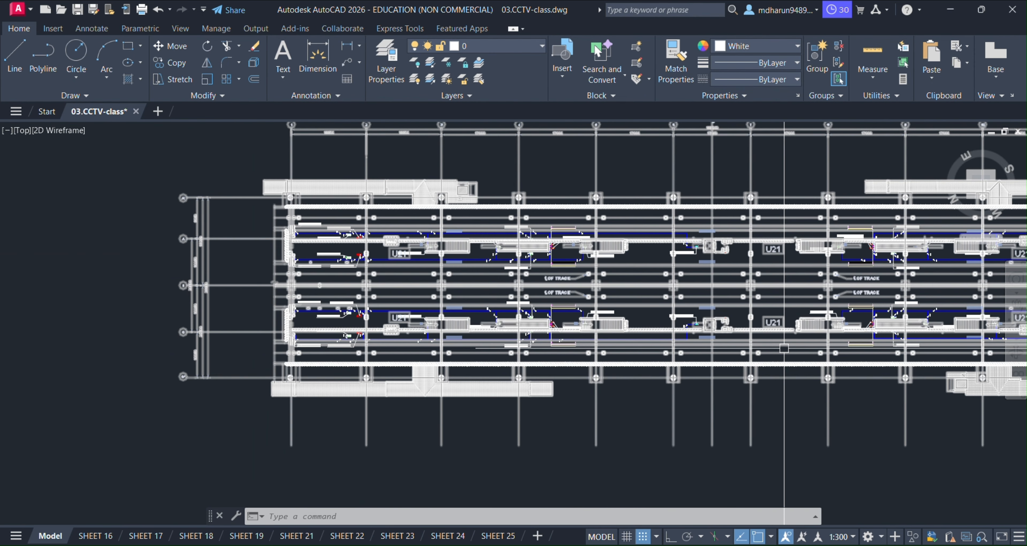
pyautogui.scroll(2, 634, 404)
pyautogui.scroll(-5, 634, 403)
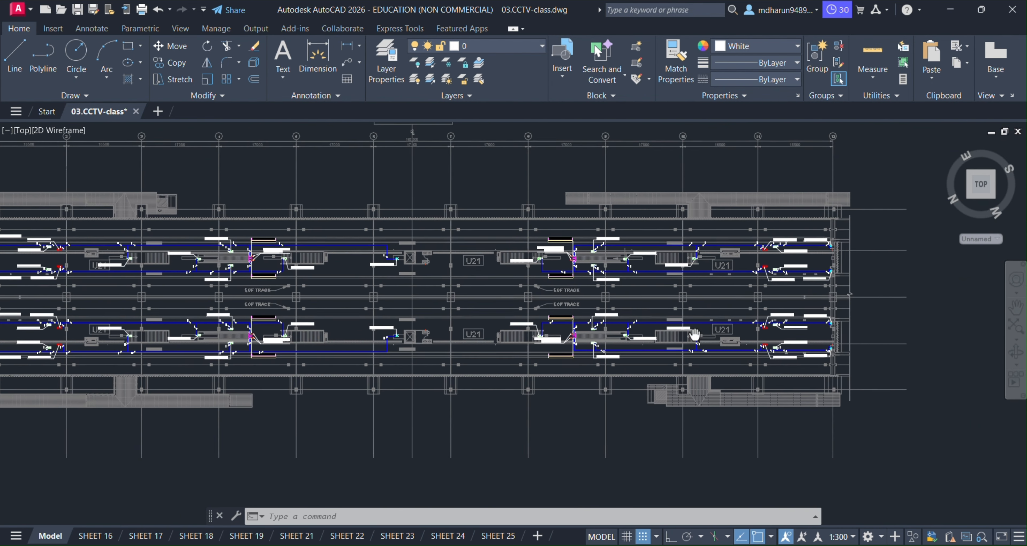
pyautogui.moveTo(474, 316)
pyautogui.mouseDown(button='middle')
pyautogui.moveTo(530, 314)
pyautogui.moveTo(530, 282)
pyautogui.moveTo(466, 344)
pyautogui.mouseUp(button='middle')
pyautogui.moveTo(454, 378); pyautogui.dragTo(461, 360, button='middle')
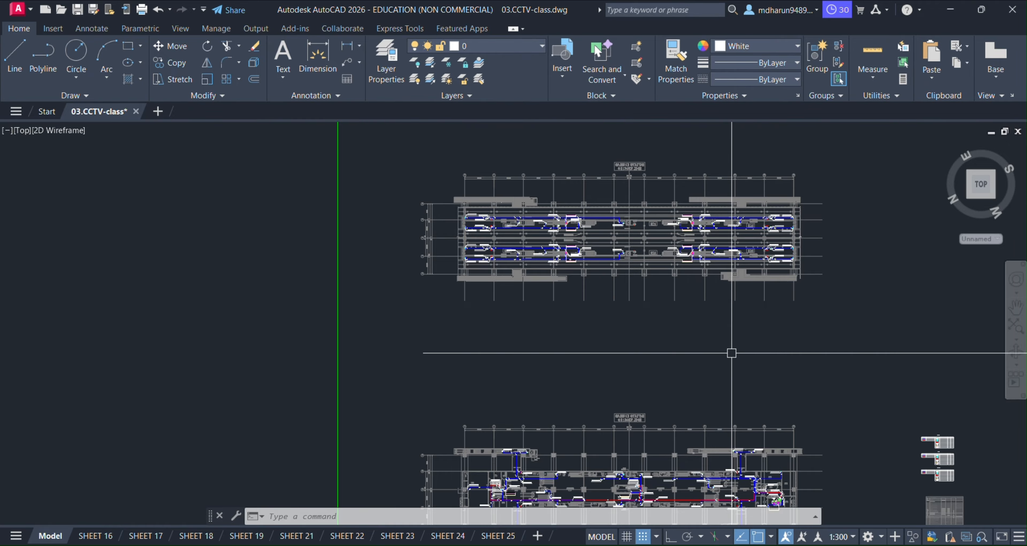
pyautogui.moveTo(808, 350); pyautogui.dragTo(710, 344, button='middle')
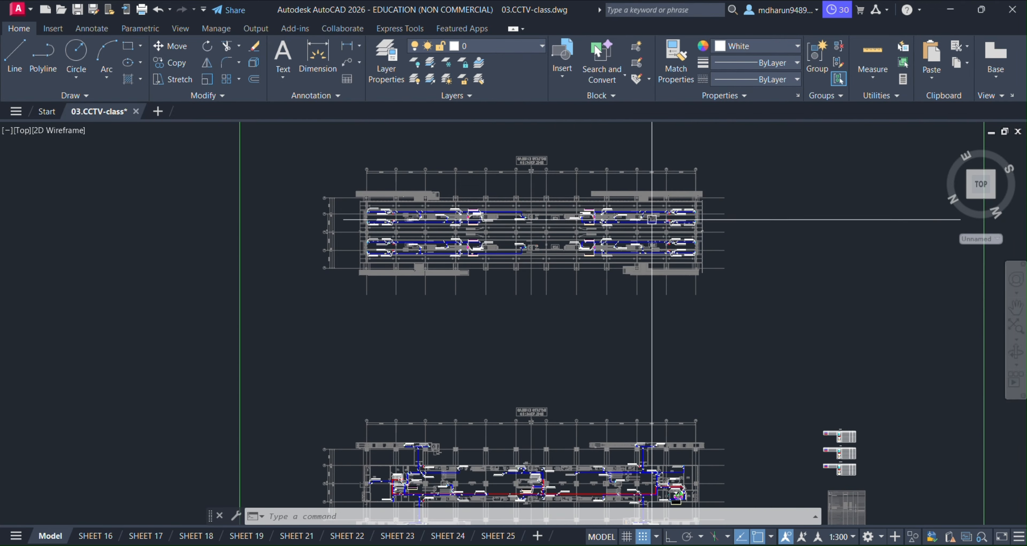
pyautogui.scroll(8, 666, 220)
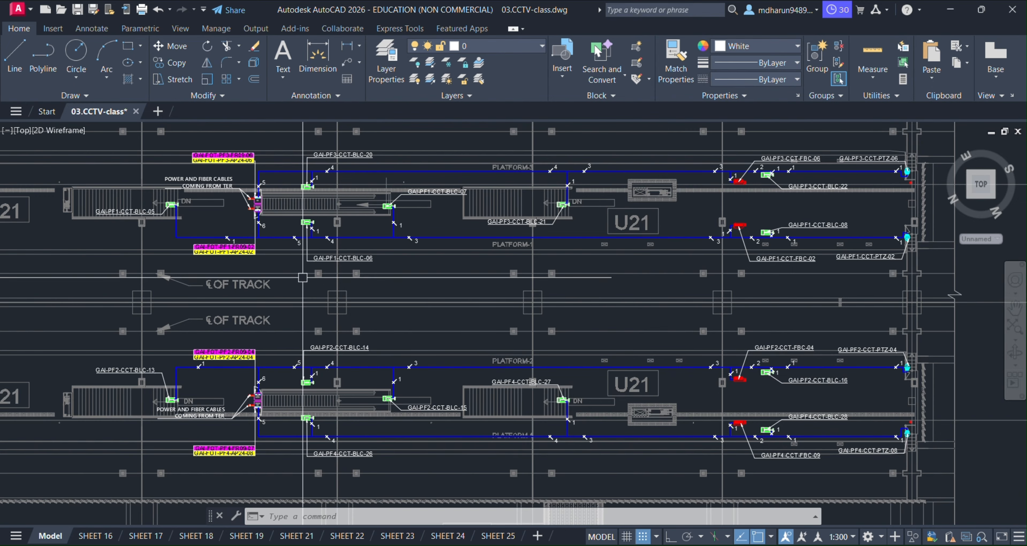
pyautogui.moveTo(268, 290); pyautogui.dragTo(227, 264, button='middle')
pyautogui.scroll(-3, 130, 269)
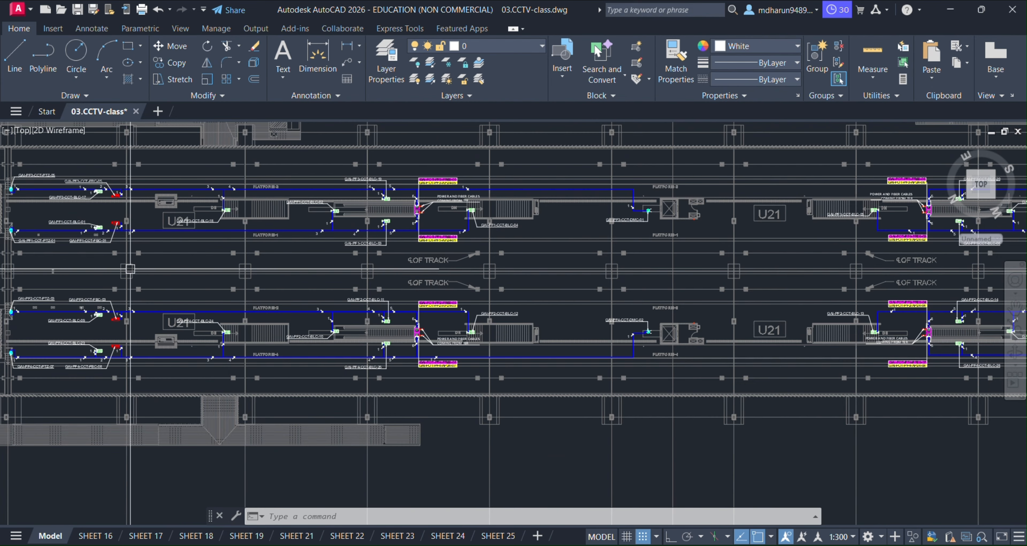
pyautogui.moveTo(130, 269); pyautogui.dragTo(368, 260, button='middle')
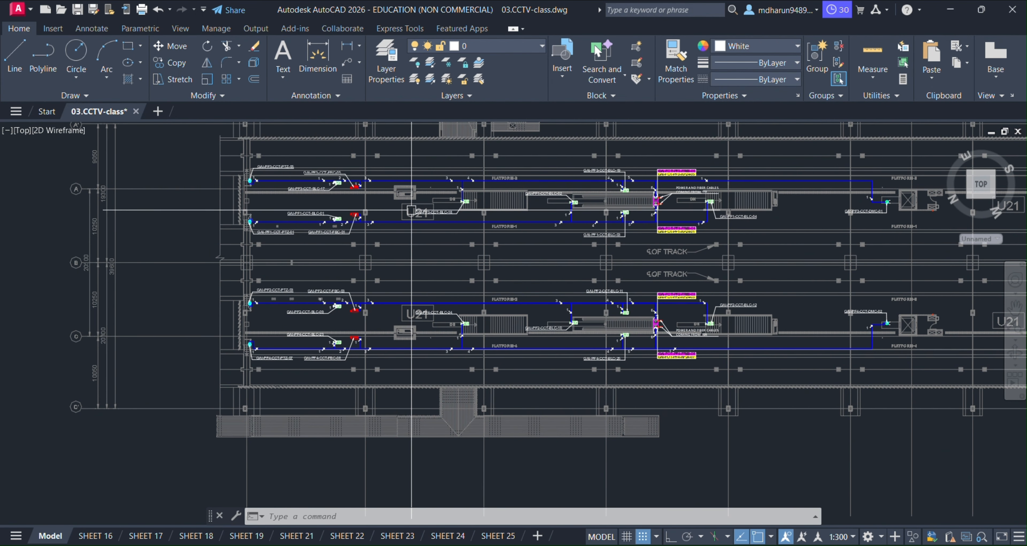
pyautogui.moveTo(822, 263); pyautogui.dragTo(636, 231, button='middle')
pyautogui.scroll(3, 665, 193)
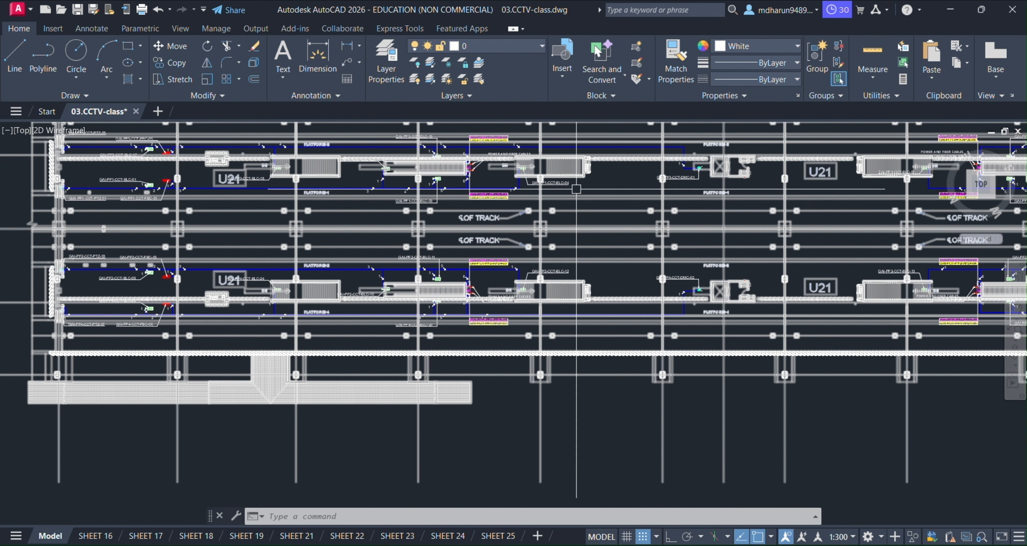
# Draw a vertical construction line through the corner of the GAI-PF1-CCT-BLC-05 camera block using the XLINE Ver option.
pyautogui.moveTo(646, 283)
pyautogui.mouseDown(button='middle')
pyautogui.moveTo(564, 327)
pyautogui.moveTo(592, 294)
pyautogui.moveTo(552, 315)
pyautogui.moveTo(567, 293)
pyautogui.moveTo(559, 317)
pyautogui.moveTo(574, 260)
pyautogui.moveTo(564, 259)
pyautogui.mouseUp(button='middle')
pyautogui.press('Return')
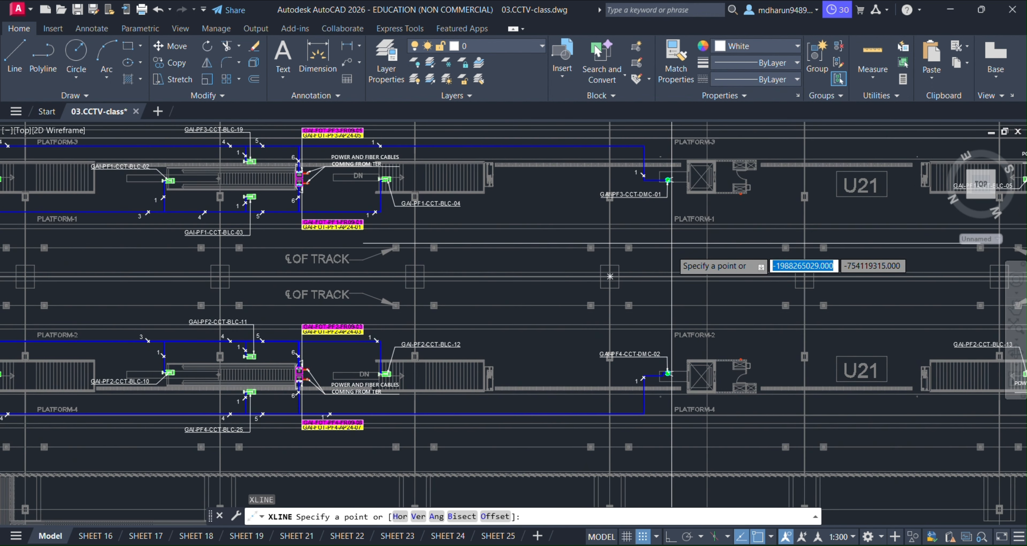
pyautogui.scroll(-3, 610, 276)
pyautogui.write('v')
pyautogui.press('Return')
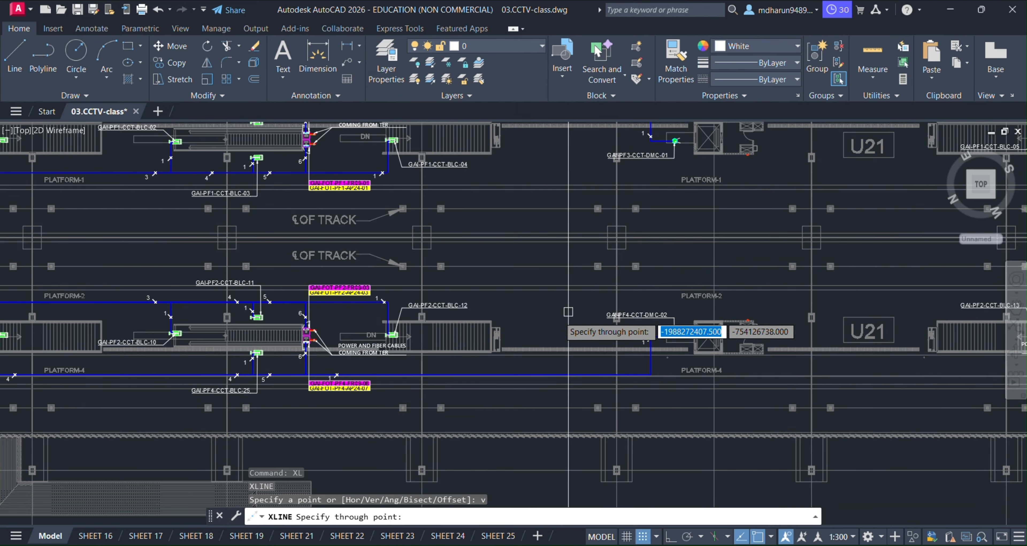
pyautogui.moveTo(915, 301); pyautogui.dragTo(706, 307, button='middle')
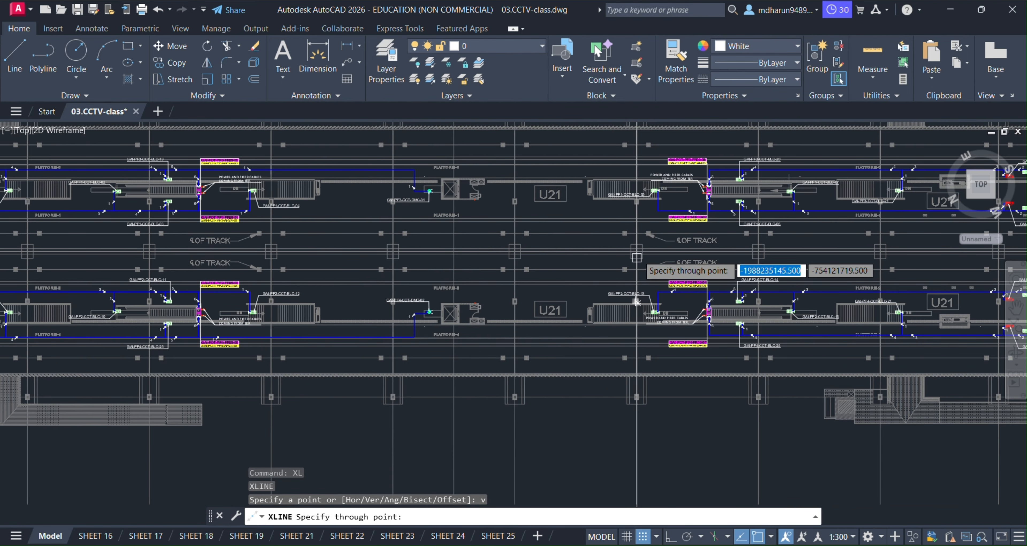
pyautogui.scroll(5, 651, 234)
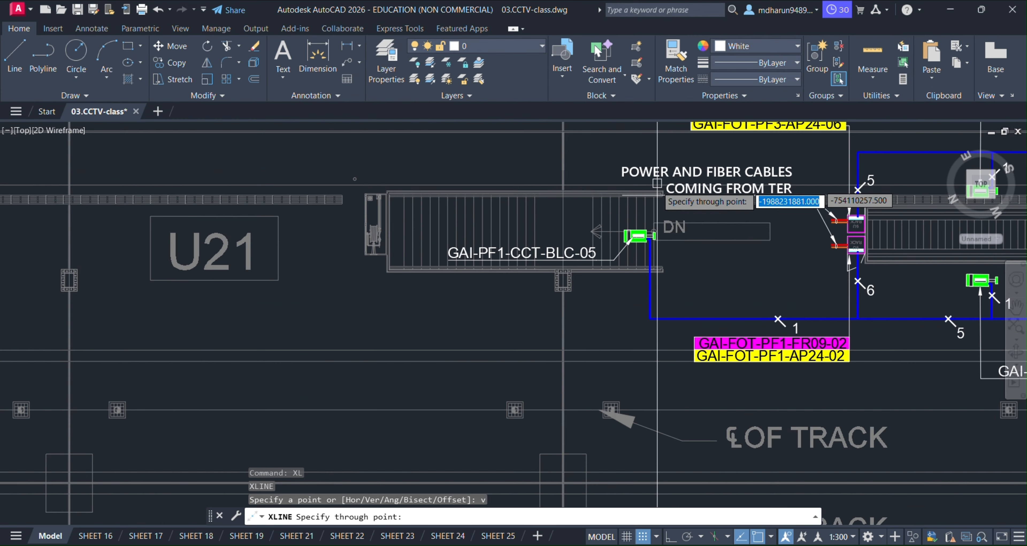
pyautogui.click(624, 227)
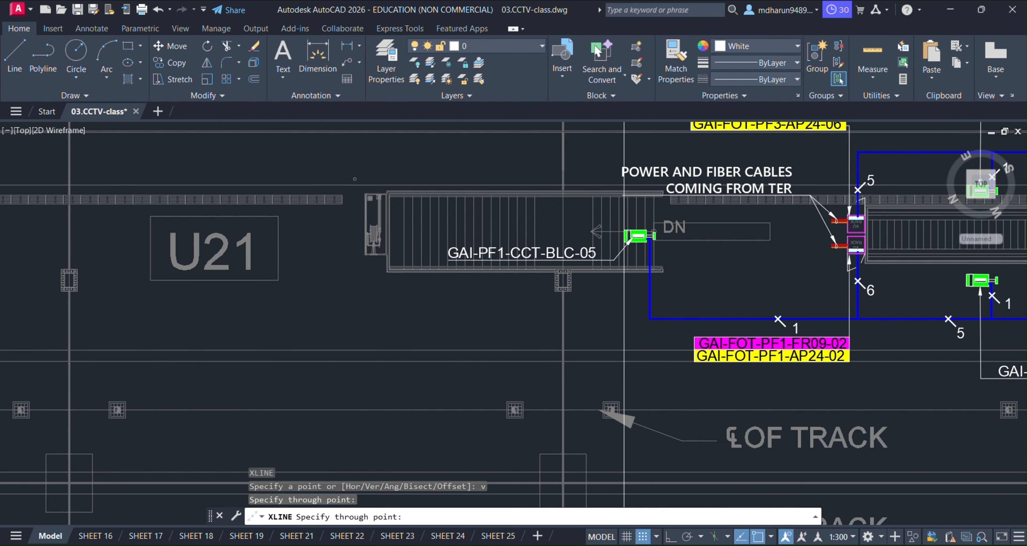
pyautogui.press('Escape')
# Compare the Platform-1 and Platform-2 cameras against the vertical construction line, and delete the line.
pyautogui.scroll(-2, 626, 261)
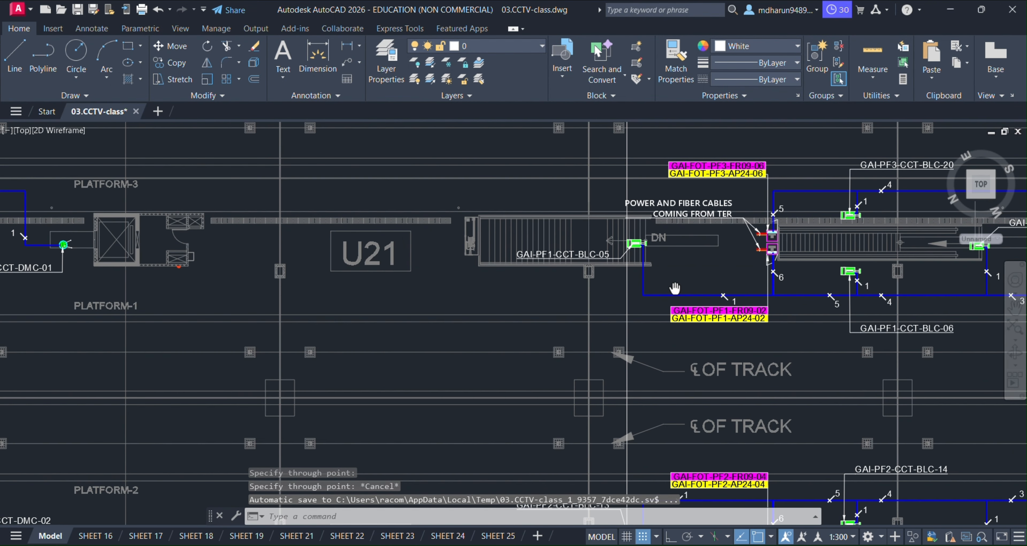
pyautogui.moveTo(675, 288)
pyautogui.mouseDown(button='middle')
pyautogui.moveTo(672, 116)
pyautogui.moveTo(655, 121)
pyautogui.moveTo(630, 211)
pyautogui.moveTo(615, 323)
pyautogui.moveTo(620, 313)
pyautogui.mouseUp(button='middle')
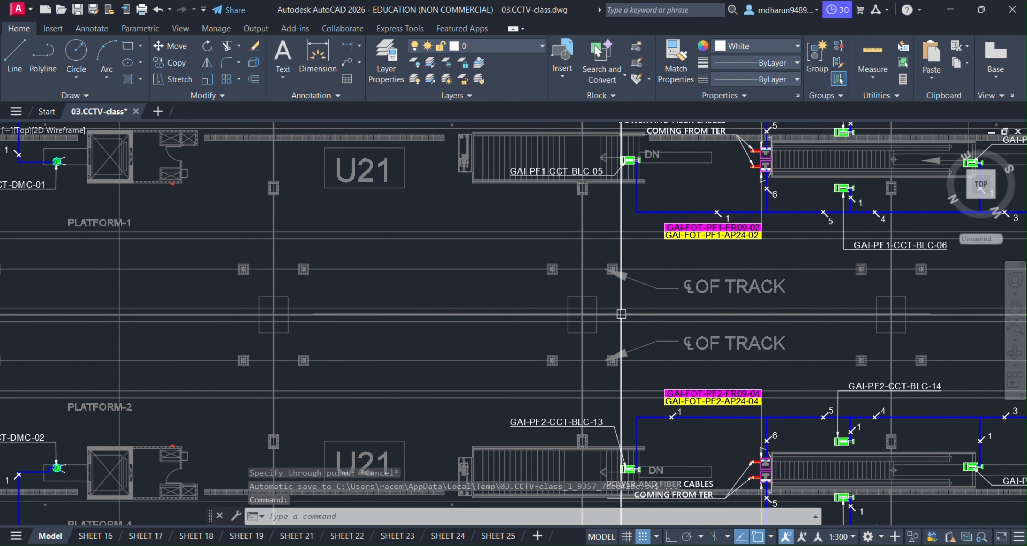
pyautogui.click(622, 209)
pyautogui.moveTo(623, 285); pyautogui.dragTo(646, 263, button='middle')
pyautogui.scroll(-4, 646, 263)
pyautogui.press('Delete')
pyautogui.scroll(2, 647, 261)
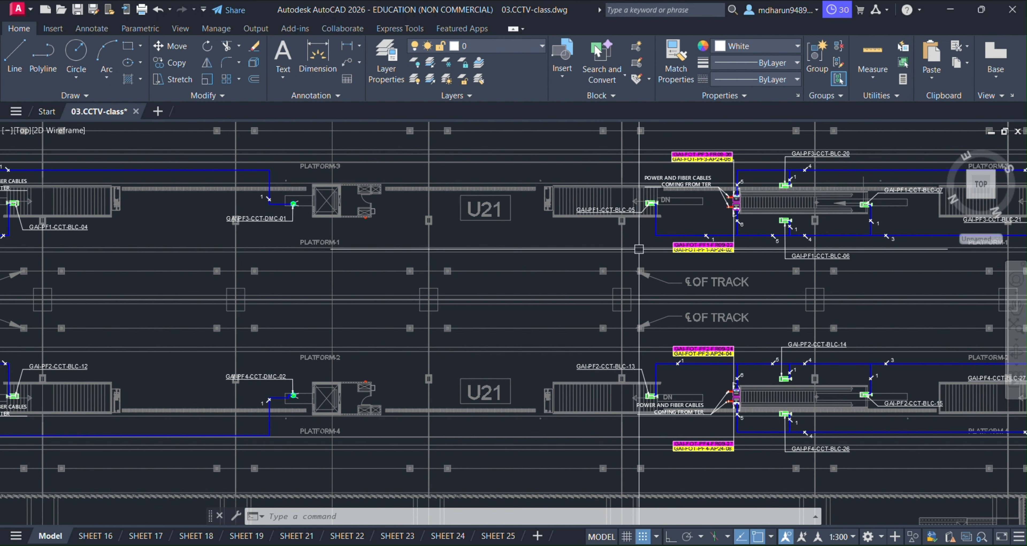
# Examine the camera, cable runs and label at GAI-PF3-CCT-BLC-19, opening its label text and closing it without edits.
pyautogui.moveTo(658, 232); pyautogui.dragTo(651, 272, button='middle')
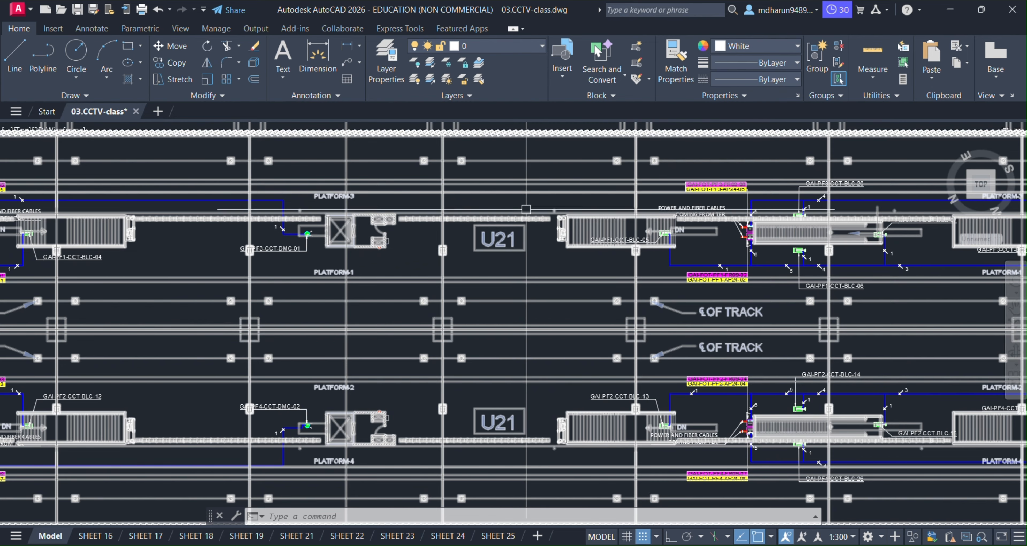
pyautogui.scroll(-5, 425, 184)
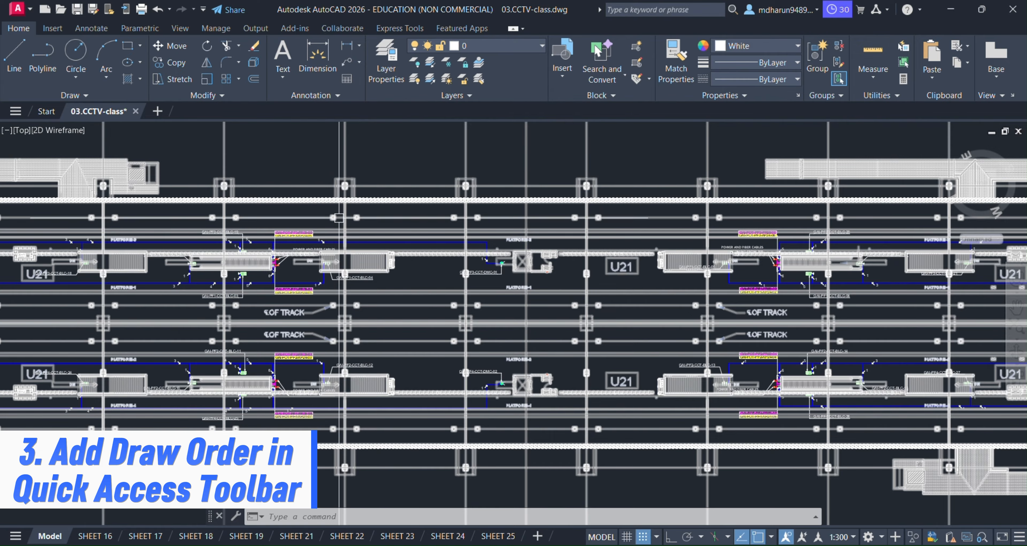
pyautogui.scroll(5, 248, 250)
pyautogui.scroll(-2, 249, 250)
pyautogui.scroll(8, 253, 217)
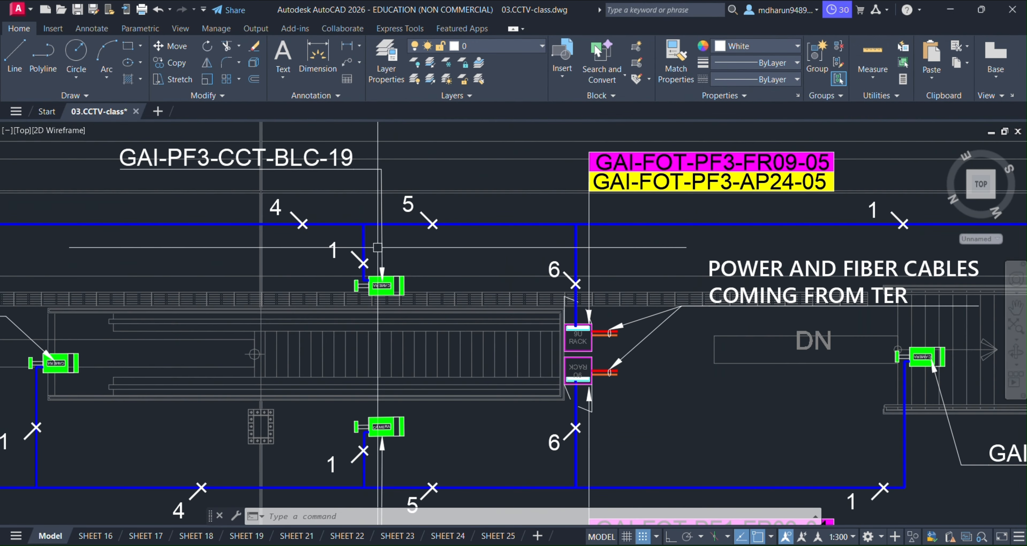
pyautogui.scroll(-2, 477, 225)
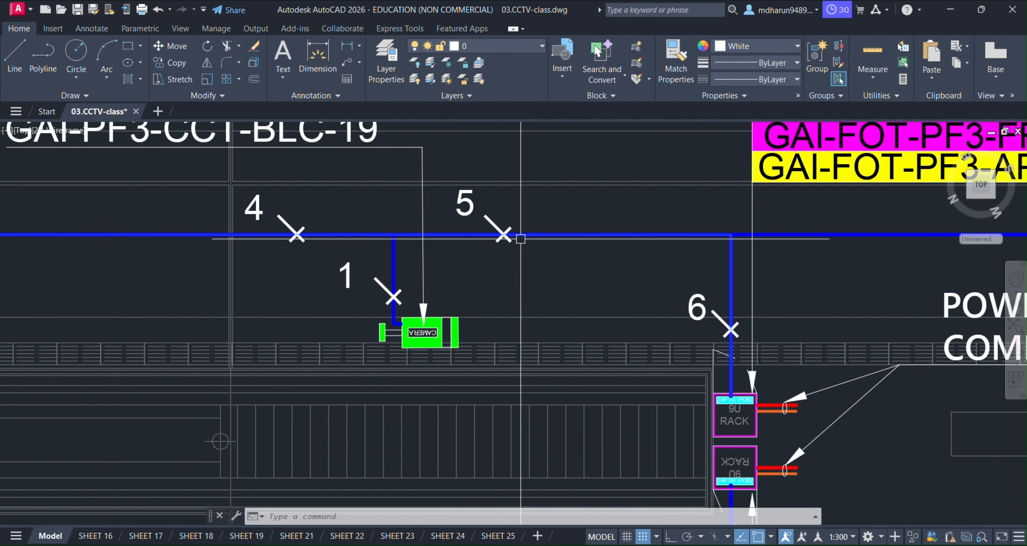
pyautogui.moveTo(462, 243); pyautogui.dragTo(523, 231, button='middle')
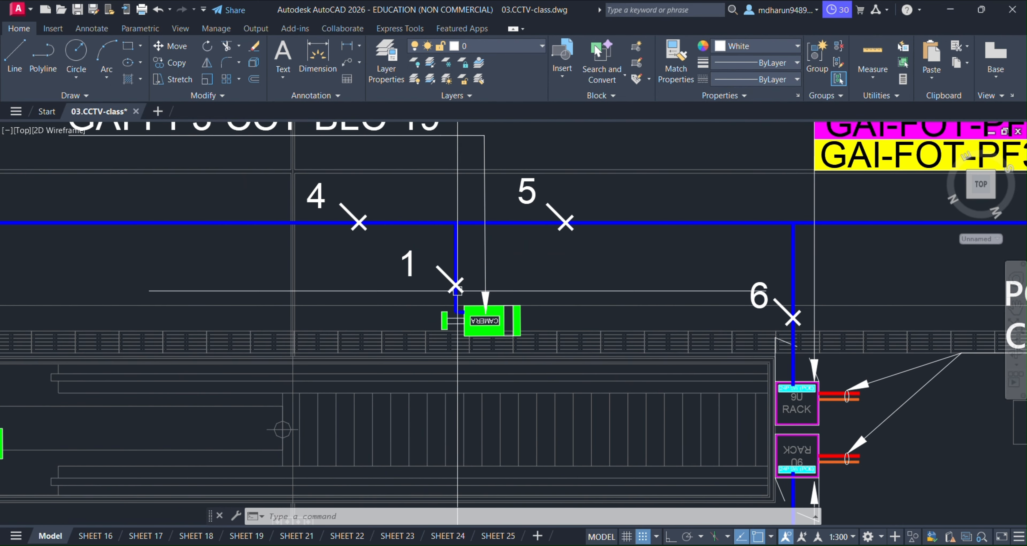
pyautogui.moveTo(328, 215); pyautogui.dragTo(510, 262, button='middle')
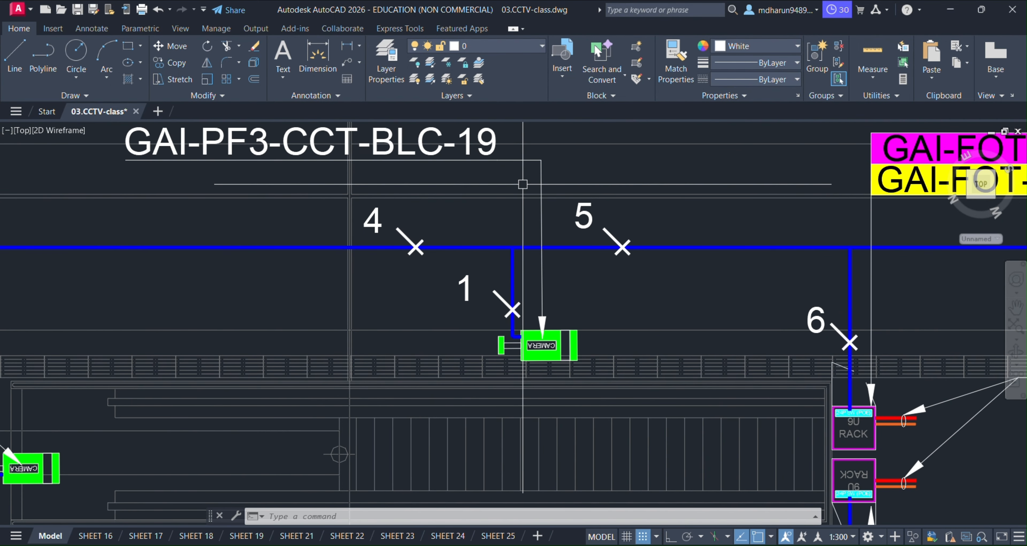
pyautogui.scroll(-2, 522, 184)
pyautogui.moveTo(473, 202); pyautogui.dragTo(506, 231, button='middle')
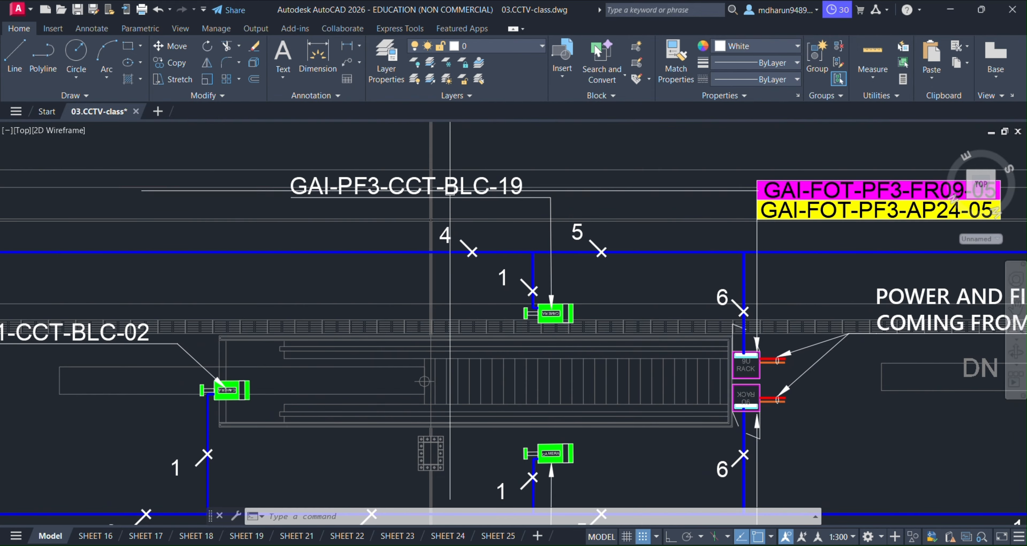
pyautogui.doubleClick(440, 201)
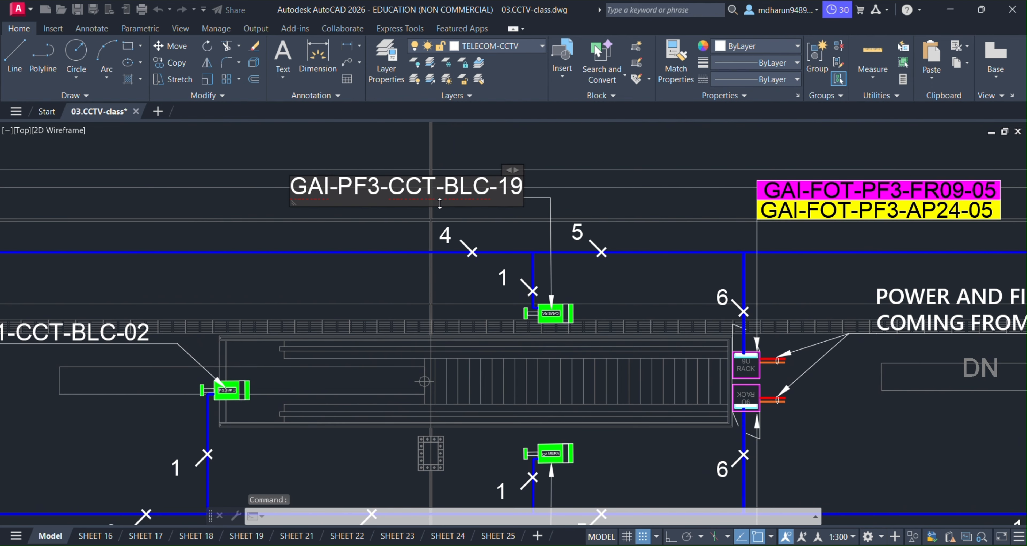
pyautogui.click(483, 224)
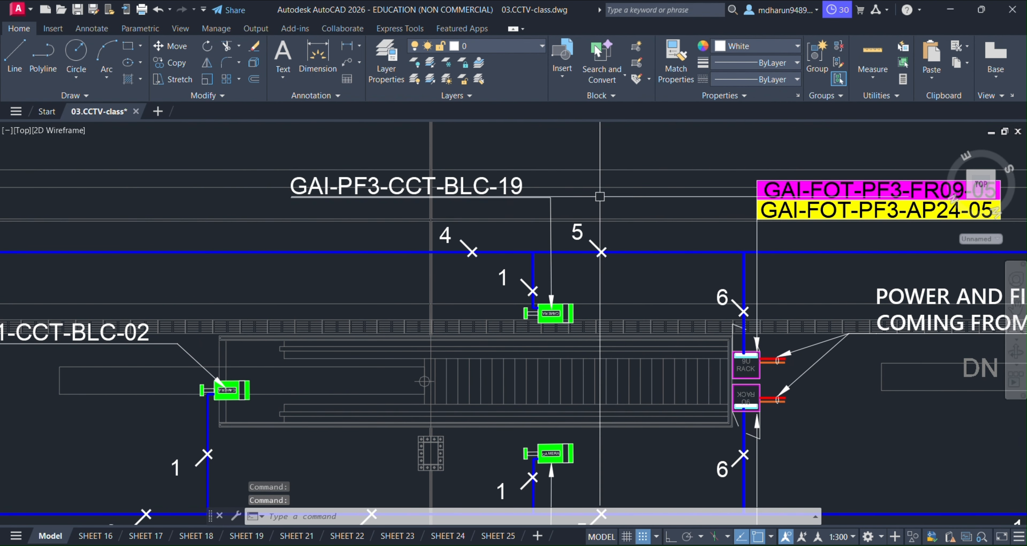
# Inspect how the GAI-PF3-CCT-BLC-18 leader overlaps its camera block, selecting the leader and clearing the selection.
pyautogui.scroll(-4, 478, 224)
pyautogui.moveTo(475, 224); pyautogui.dragTo(652, 248, button='middle')
pyautogui.scroll(4, 271, 295)
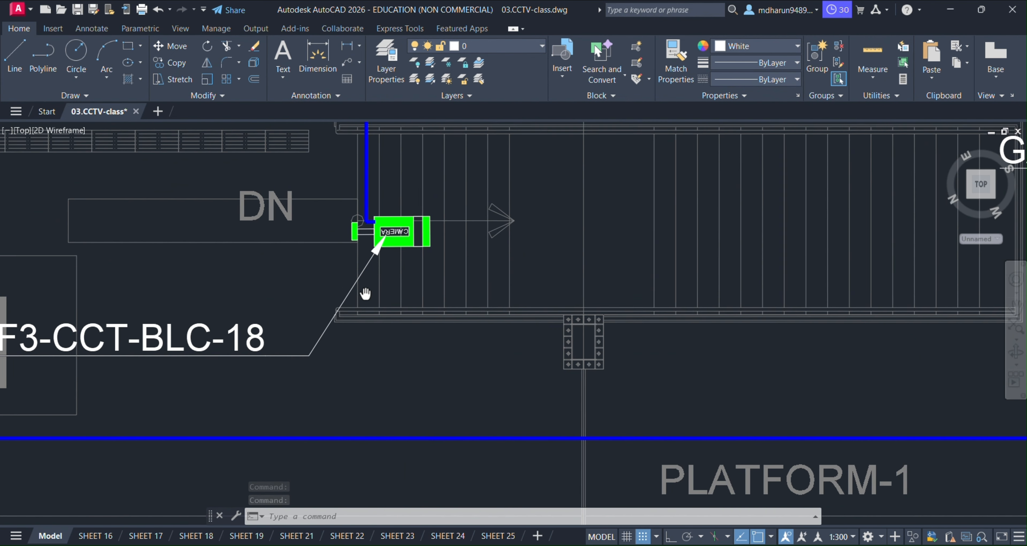
pyautogui.moveTo(238, 271); pyautogui.dragTo(409, 284, button='middle')
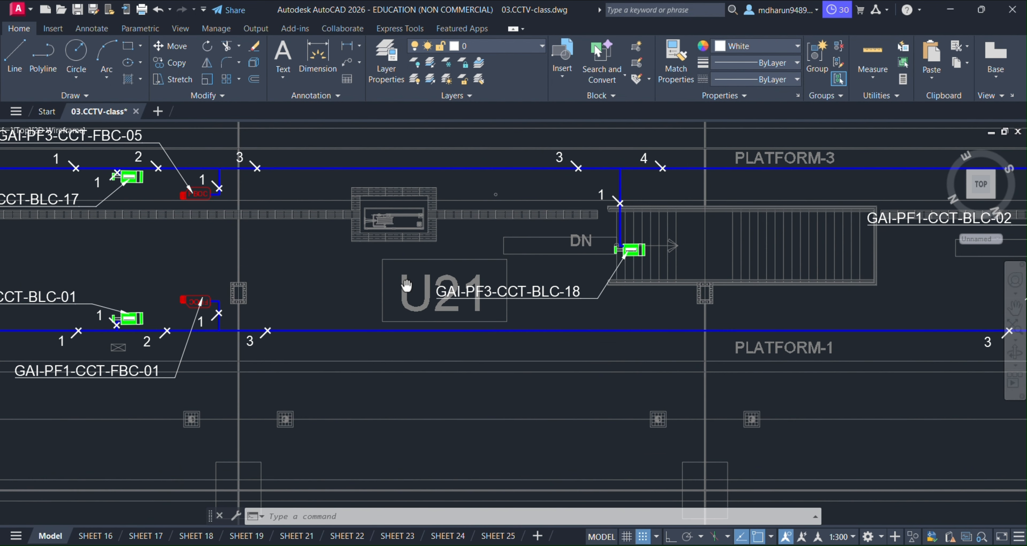
pyautogui.moveTo(241, 302); pyautogui.dragTo(312, 258, button='middle')
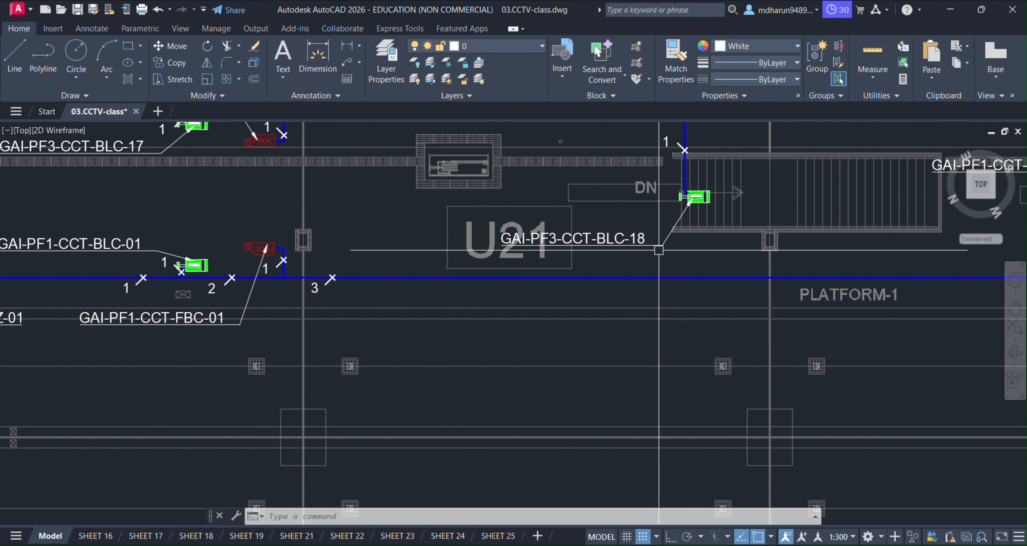
pyautogui.click(683, 211)
pyautogui.scroll(4, 696, 199)
pyautogui.moveTo(704, 209); pyautogui.dragTo(646, 275, button='middle')
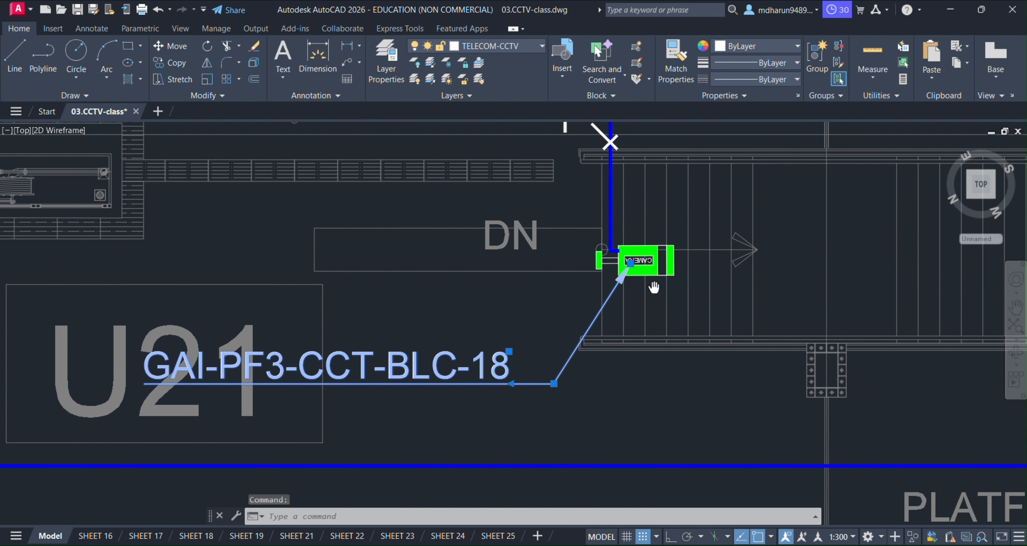
pyautogui.scroll(8, 646, 276)
pyautogui.scroll(-3, 647, 275)
pyautogui.press('Escape')
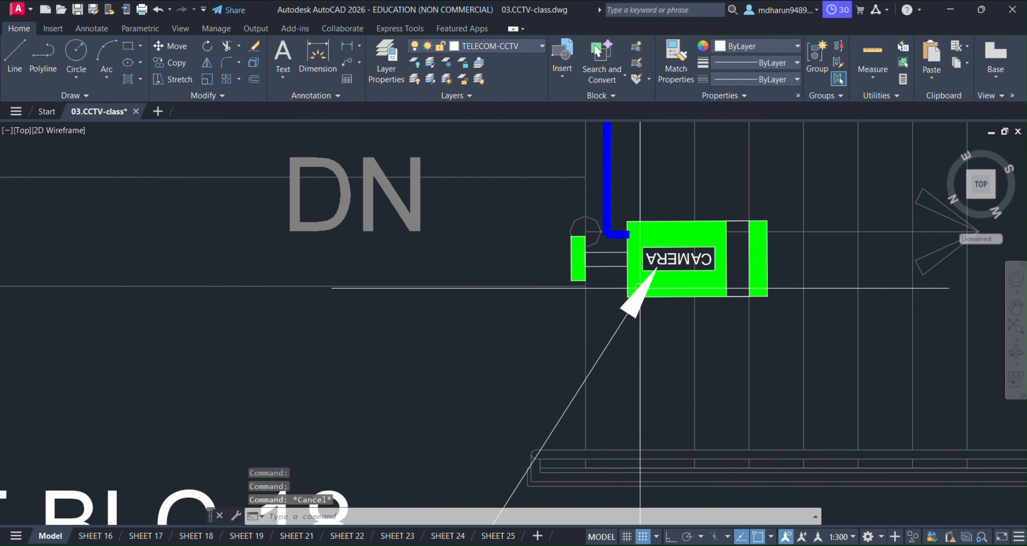
pyautogui.scroll(2, 650, 257)
pyautogui.scroll(-4, 651, 255)
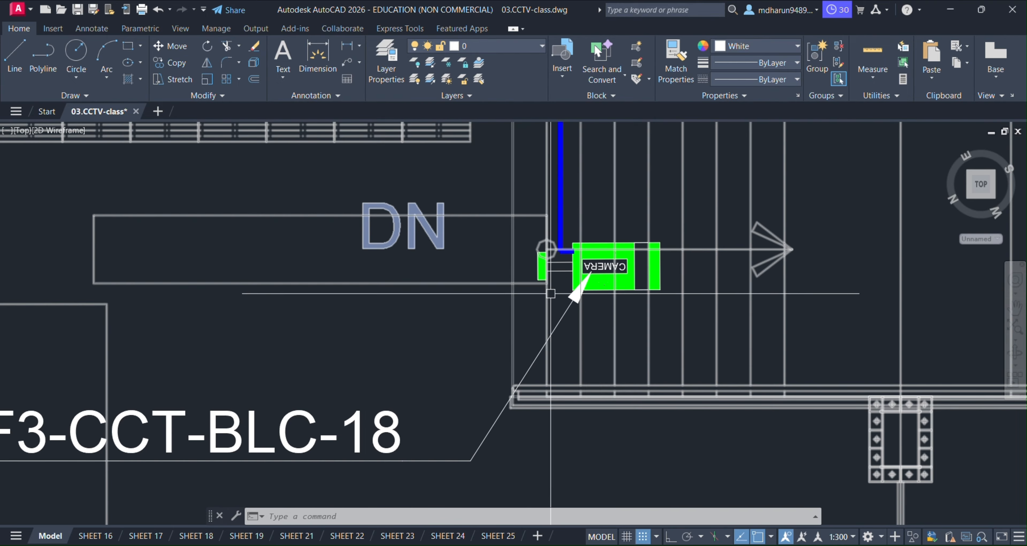
# Bring the camera block labelled GAI-PF3-CCT-BLC-18 to the front of the draw order.
pyautogui.click(636, 283)
pyautogui.rightClick(631, 280)
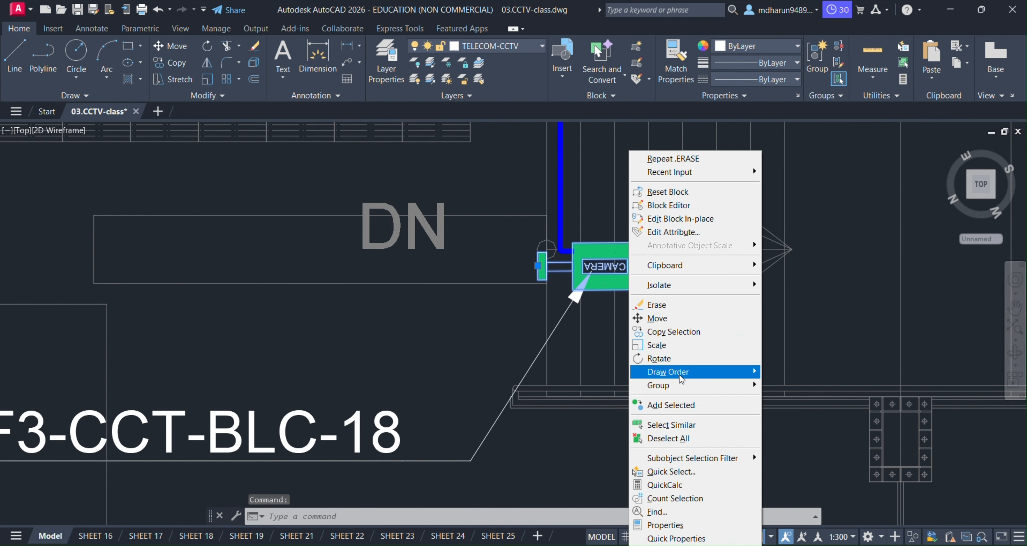
pyautogui.moveTo(689, 374)
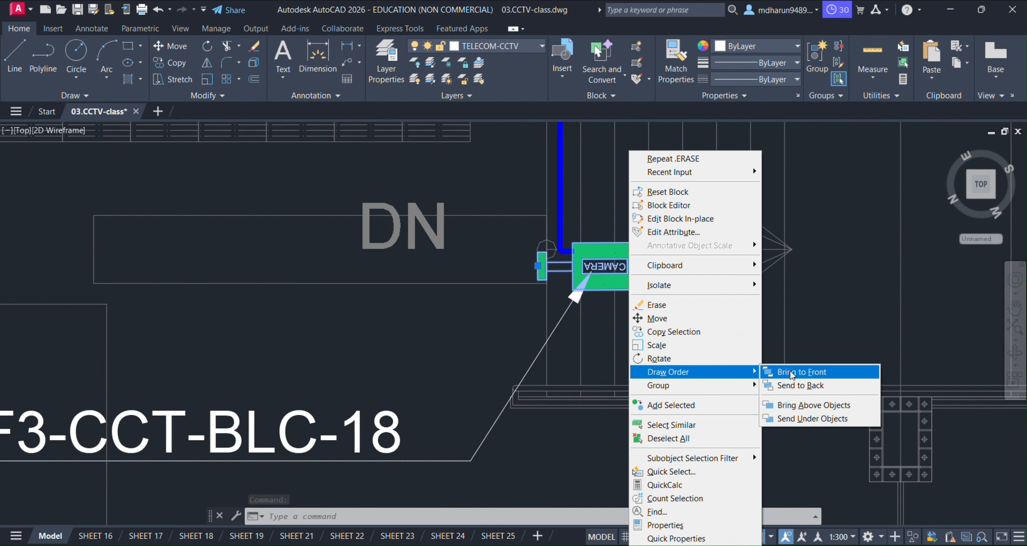
pyautogui.click(832, 371)
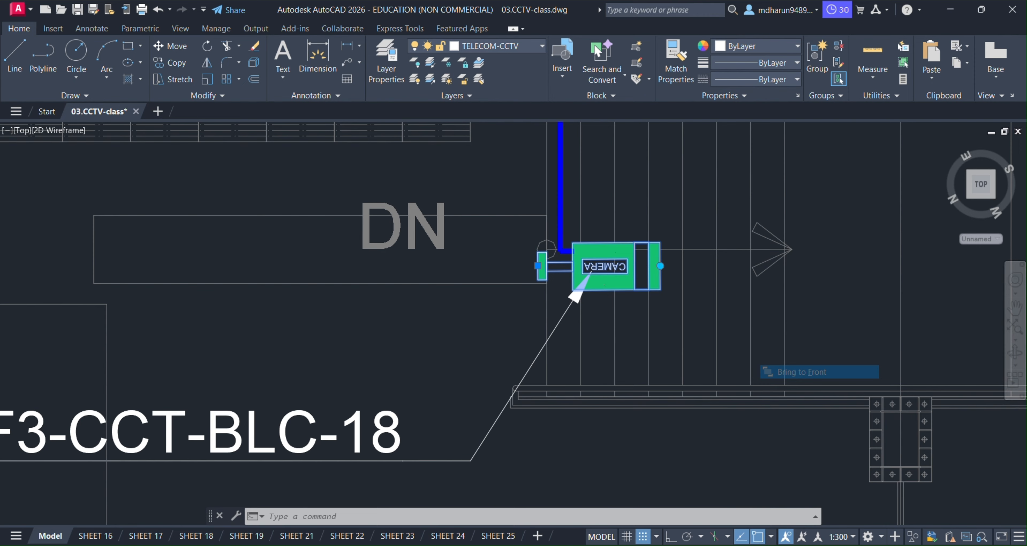
# Send the GAI-PF3-CCT-BLC-18 camera block to the back of the draw order so its leader arrowhead lies over it.
pyautogui.rightClick(628, 273)
pyautogui.moveTo(725, 373)
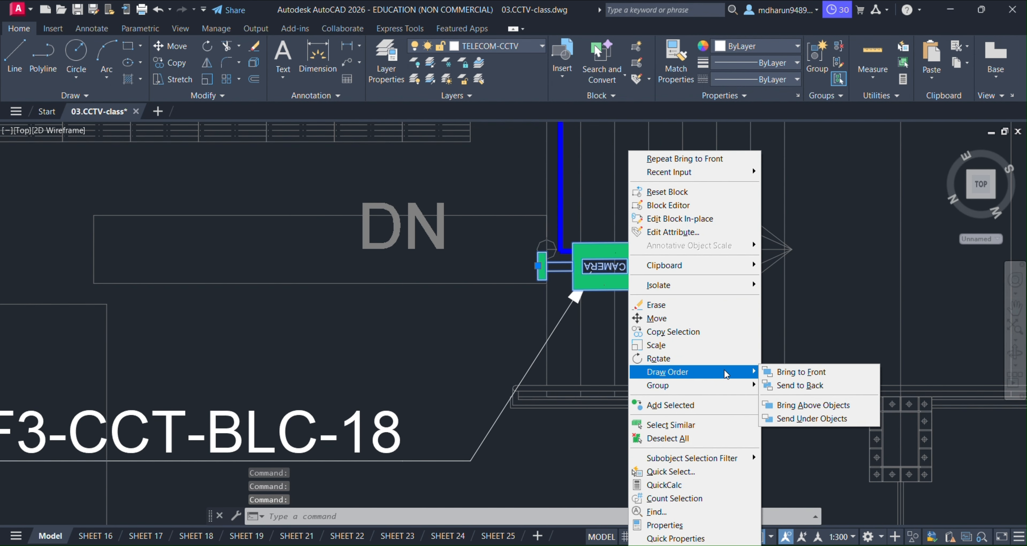
pyautogui.click(813, 384)
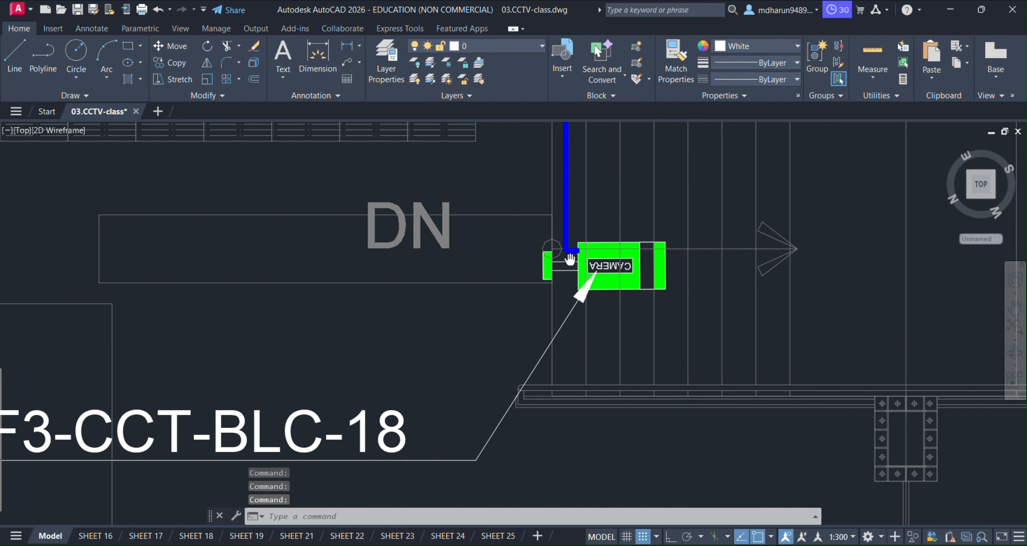
# Select the GAI-PF3-CCT-BLC-18 camera block and review the full set of draw order options among the modify tools.
pyautogui.click(619, 286)
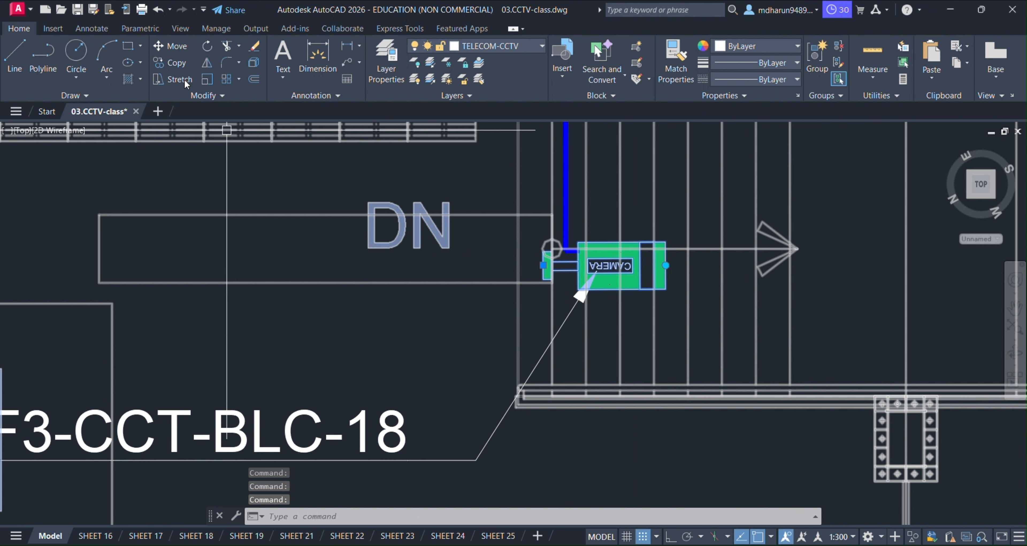
pyautogui.click(205, 96)
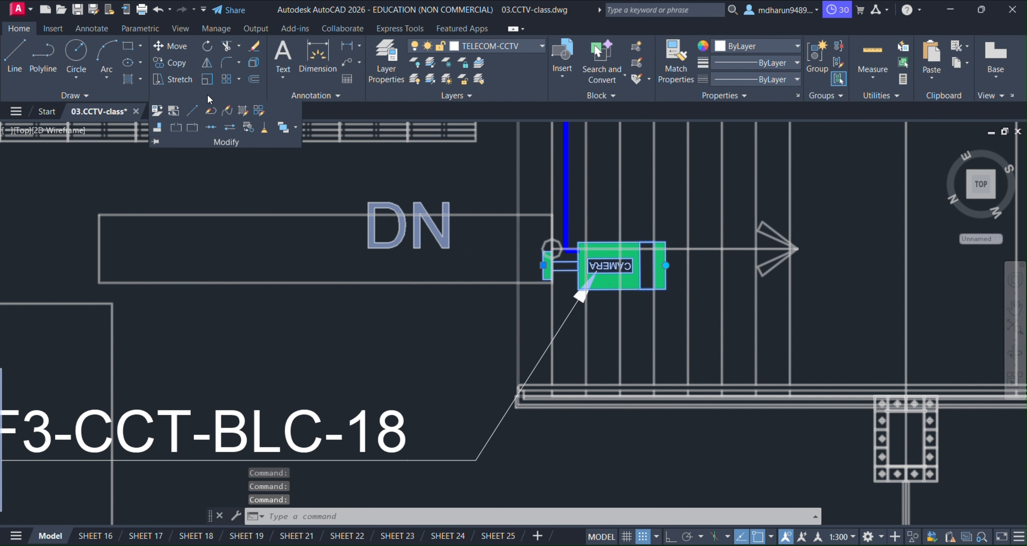
pyautogui.click(296, 126)
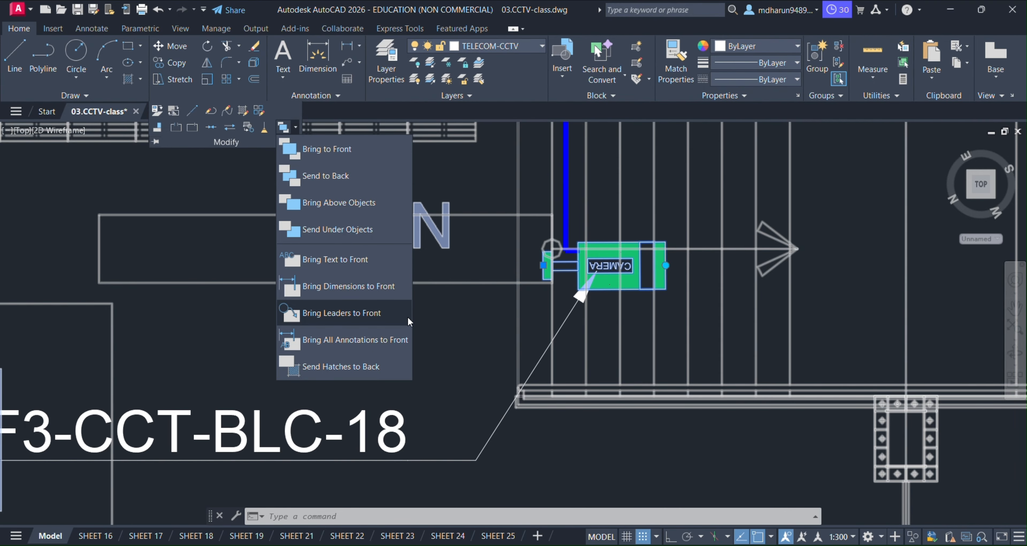
# Examine the 9U racks, camera blocks and power and fiber cable leaders along the platform plan.
pyautogui.scroll(-10, 458, 342)
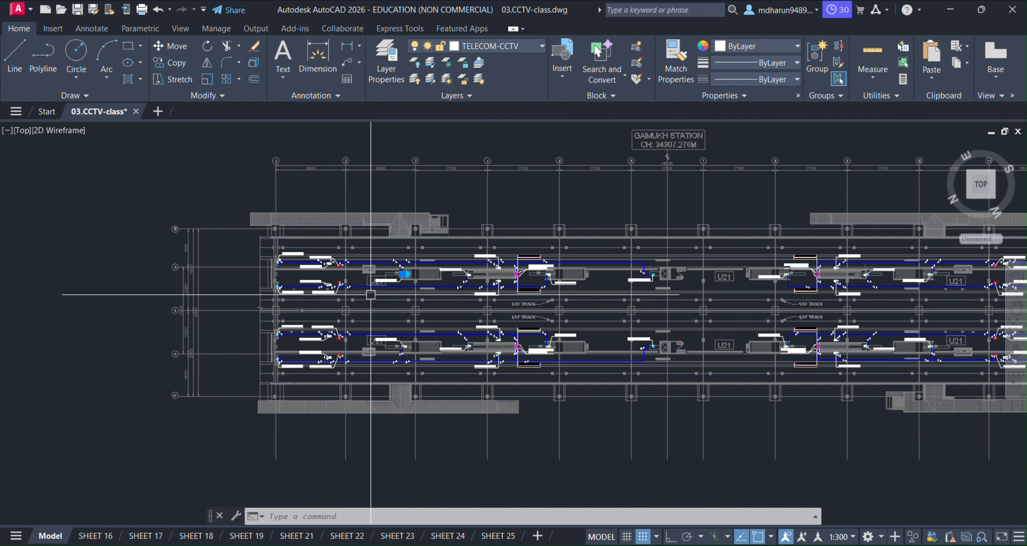
pyautogui.scroll(5, 771, 289)
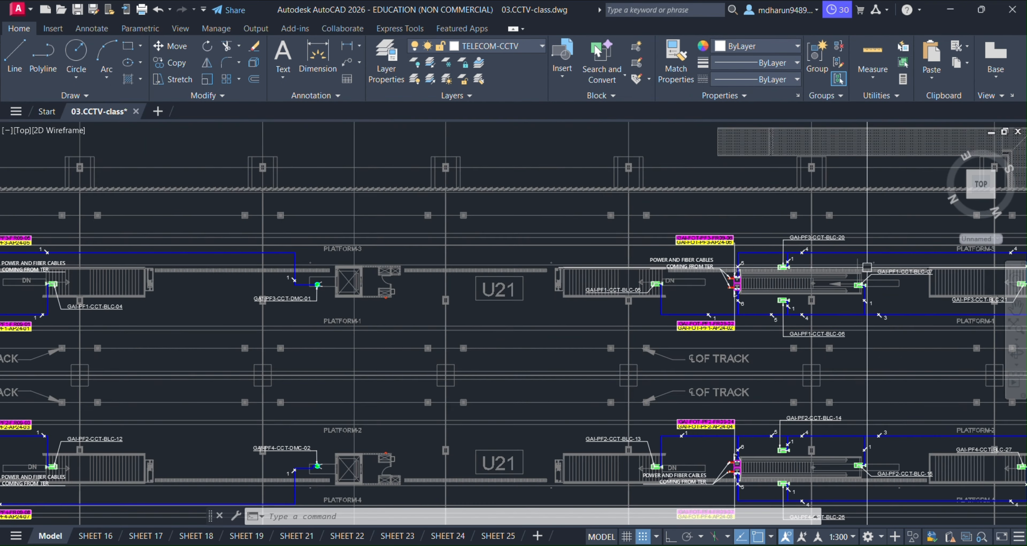
pyautogui.scroll(4, 750, 303)
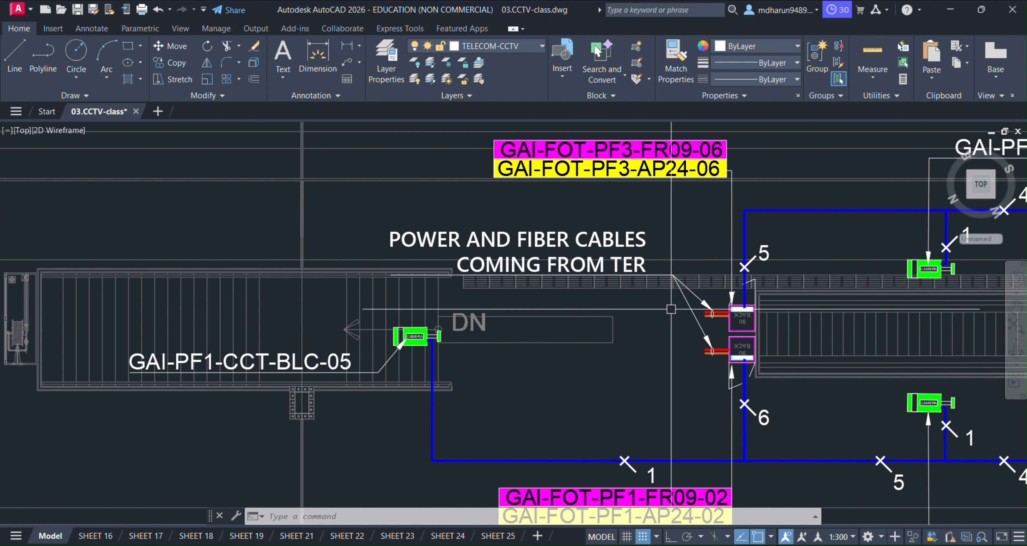
pyautogui.scroll(6, 745, 312)
pyautogui.scroll(-4, 689, 300)
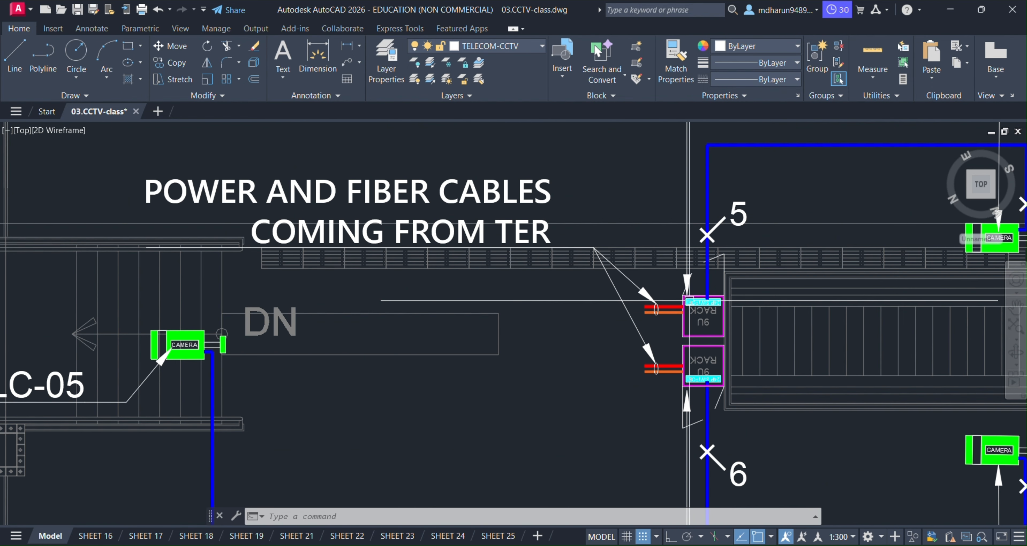
pyautogui.moveTo(697, 314)
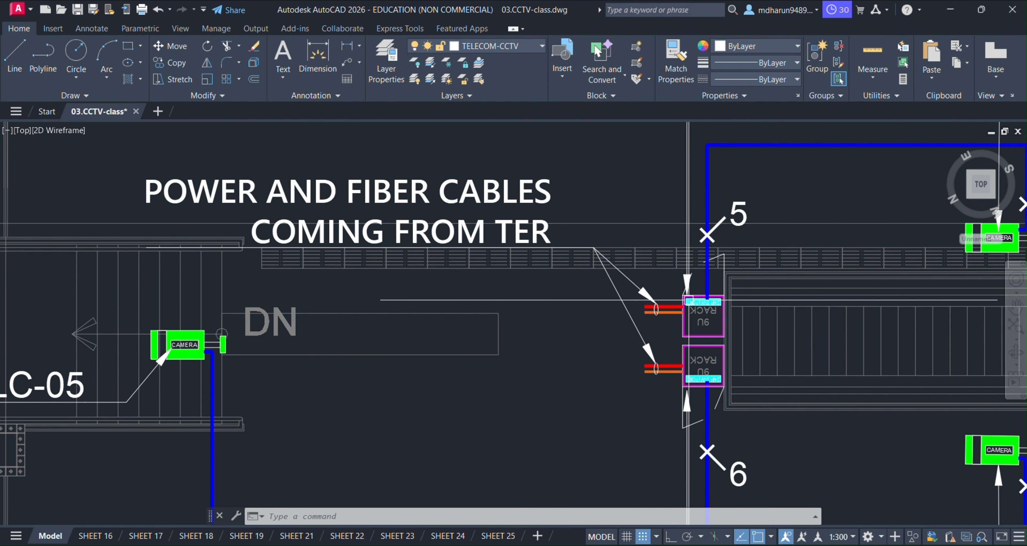
pyautogui.scroll(-4, 607, 259)
pyautogui.scroll(-3, 536, 348)
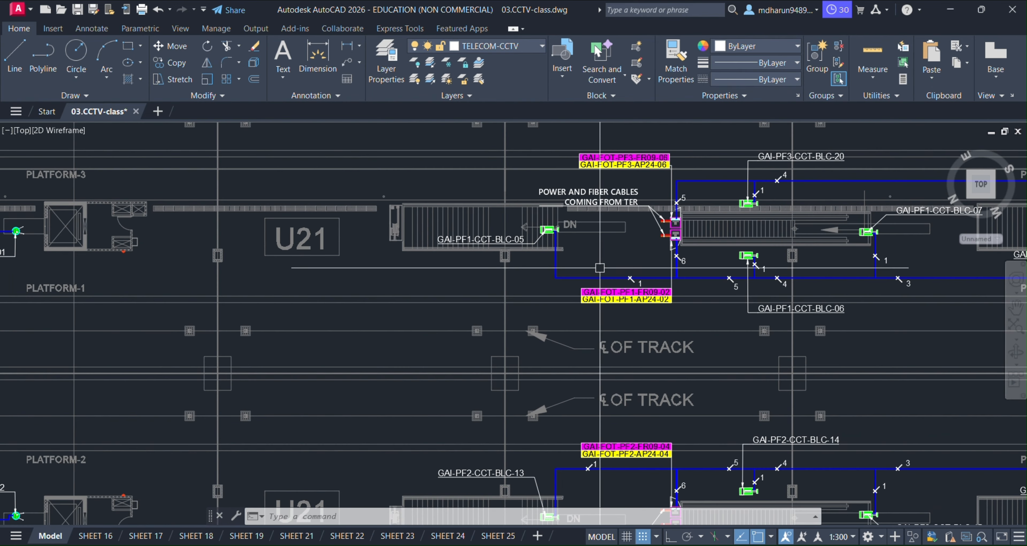
pyautogui.scroll(1, 409, 339)
pyautogui.moveTo(262, 247); pyautogui.dragTo(356, 238)
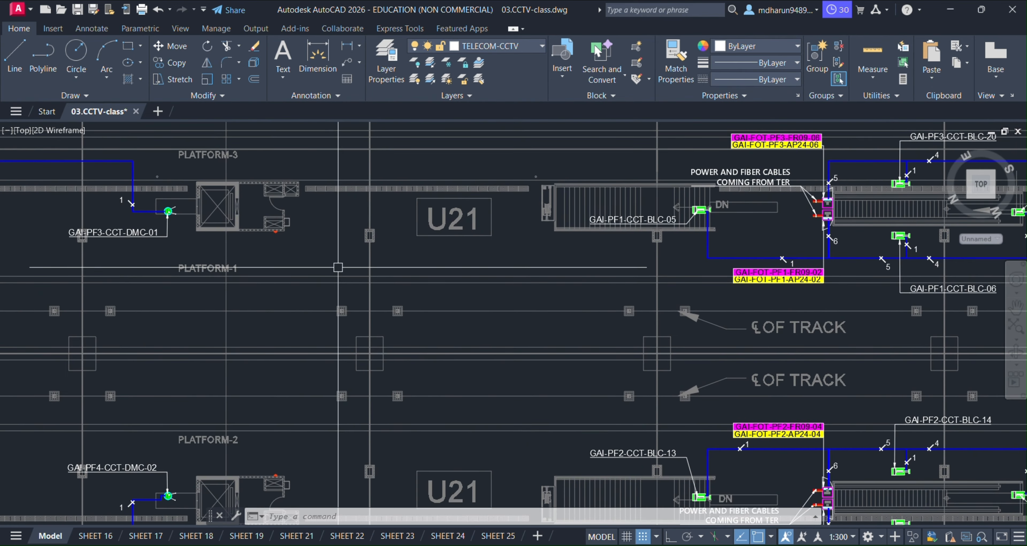
pyautogui.scroll(-5, 356, 238)
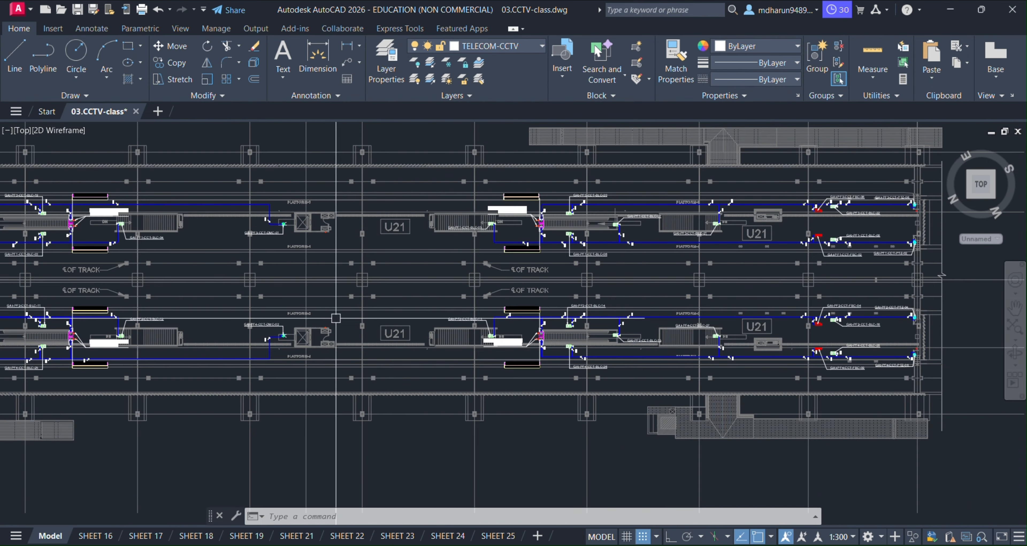
# Add the draw order control from the modify tools to the Quick Access Toolbar.
pyautogui.click(219, 96)
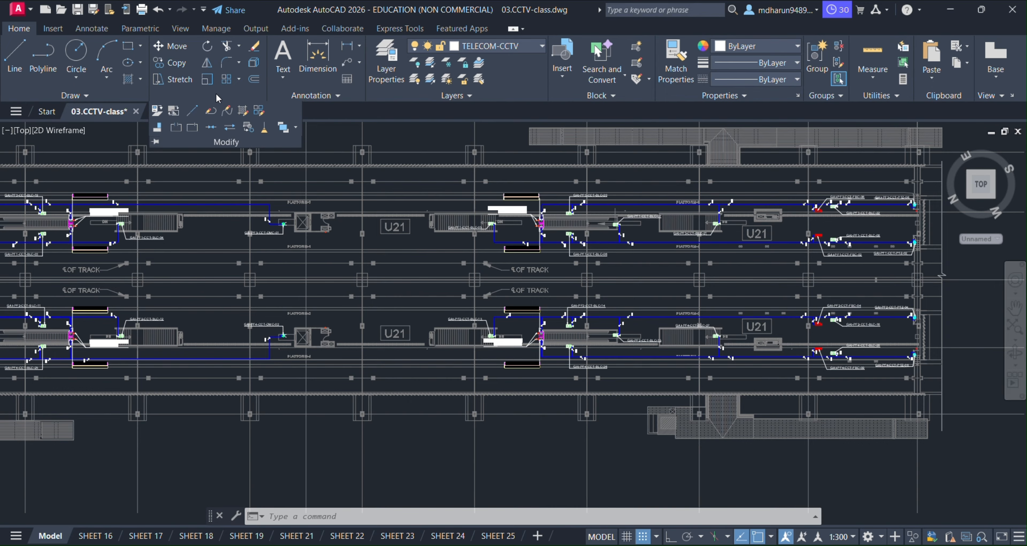
pyautogui.rightClick(284, 130)
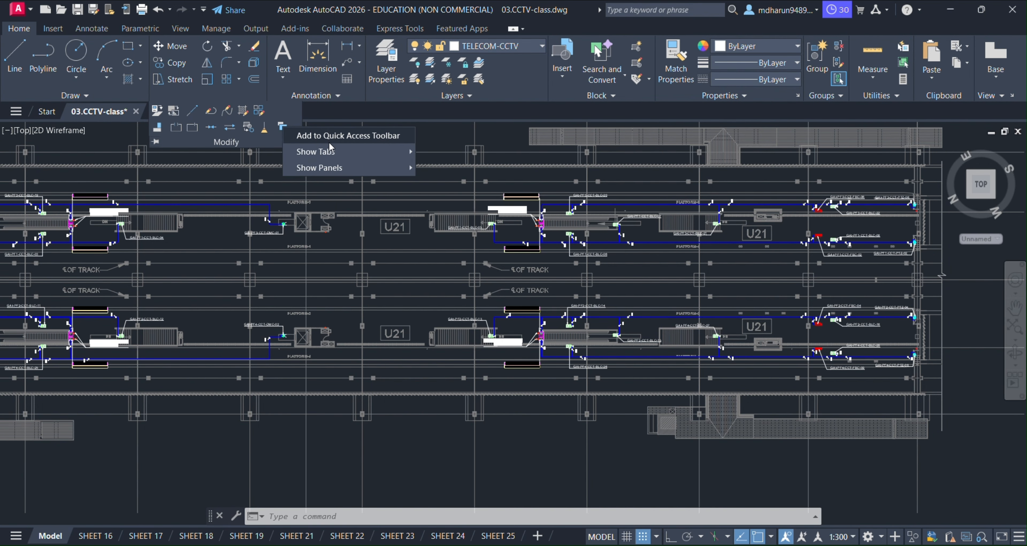
pyautogui.click(359, 137)
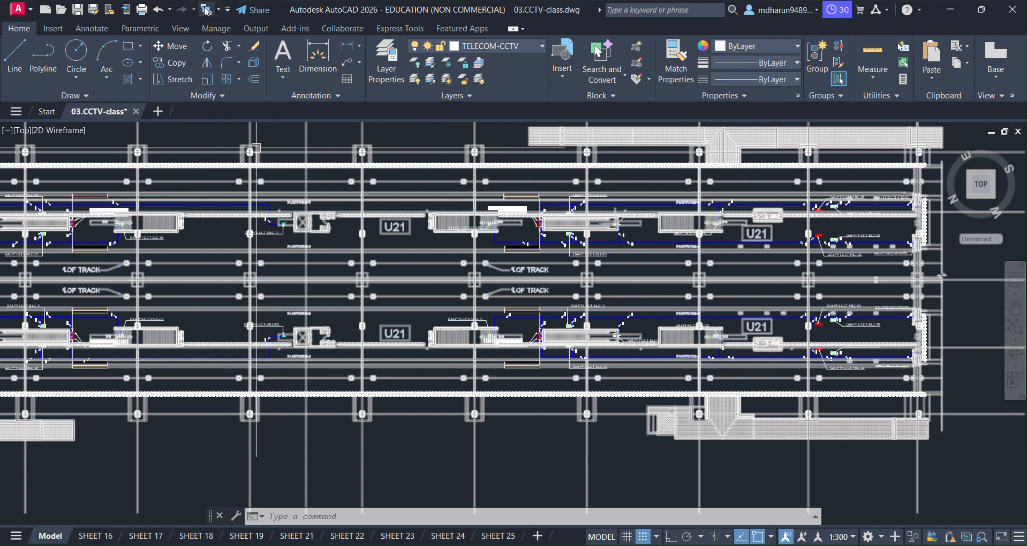
# Bring the two 9U racks near GAI-FOT-PF1-FR09-01, with their switches and short power and fiber lines, to the front of the draw order.
pyautogui.moveTo(210, 254); pyautogui.dragTo(445, 288, button='middle')
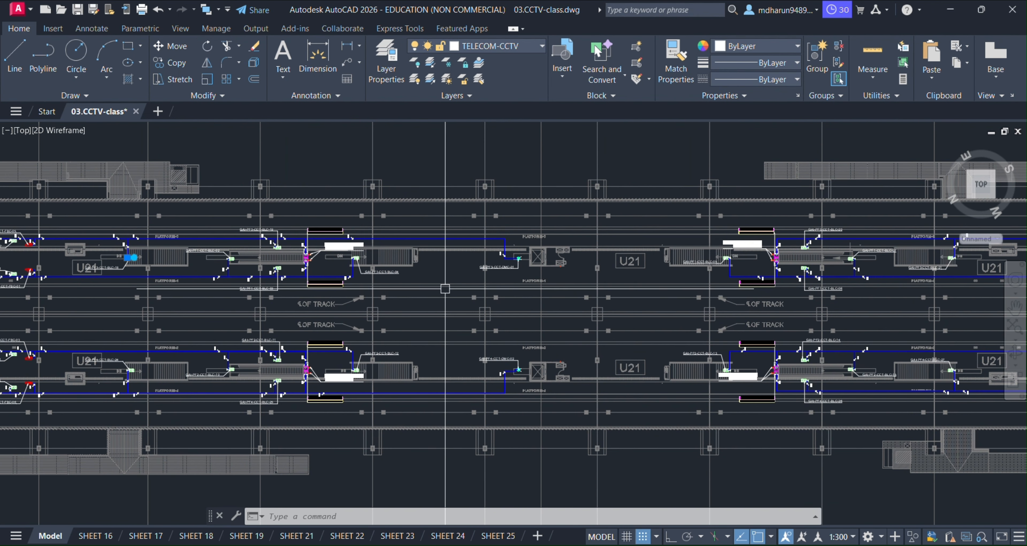
pyautogui.press('Escape')
pyautogui.scroll(10, 445, 288)
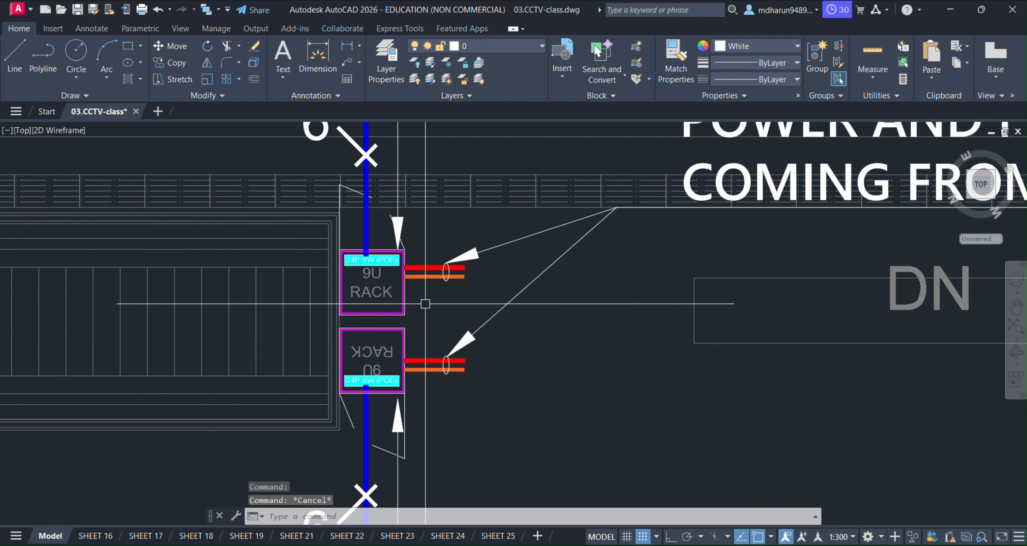
pyautogui.click(425, 304)
pyautogui.click(402, 282)
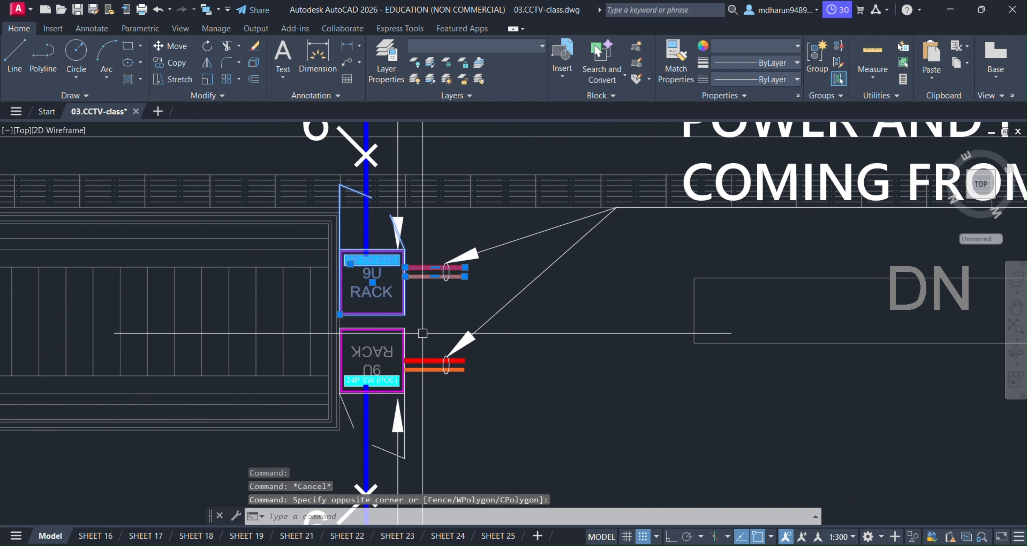
pyautogui.click(459, 341)
pyautogui.click(393, 381)
pyautogui.moveTo(403, 355); pyautogui.dragTo(421, 272, button='middle')
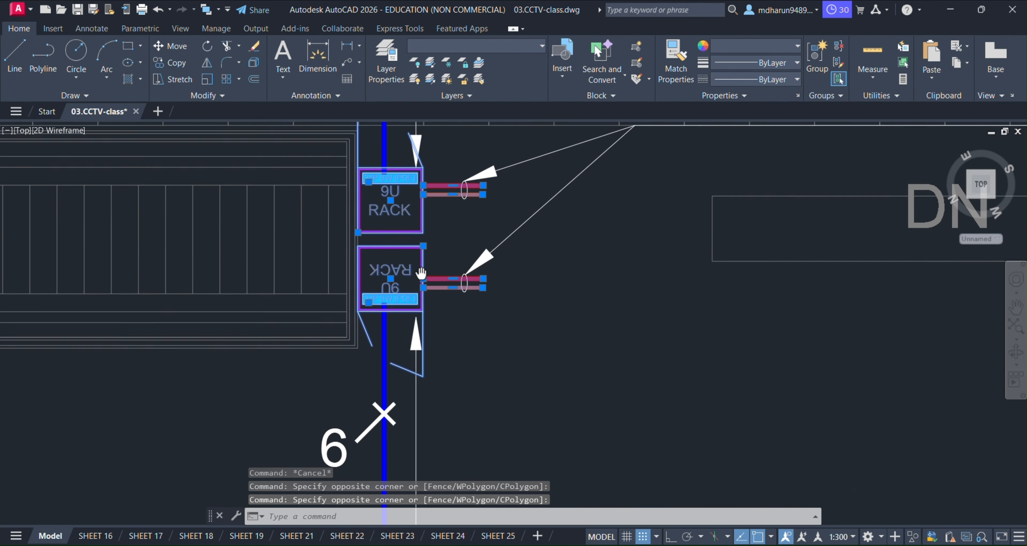
pyautogui.scroll(-2, 421, 272)
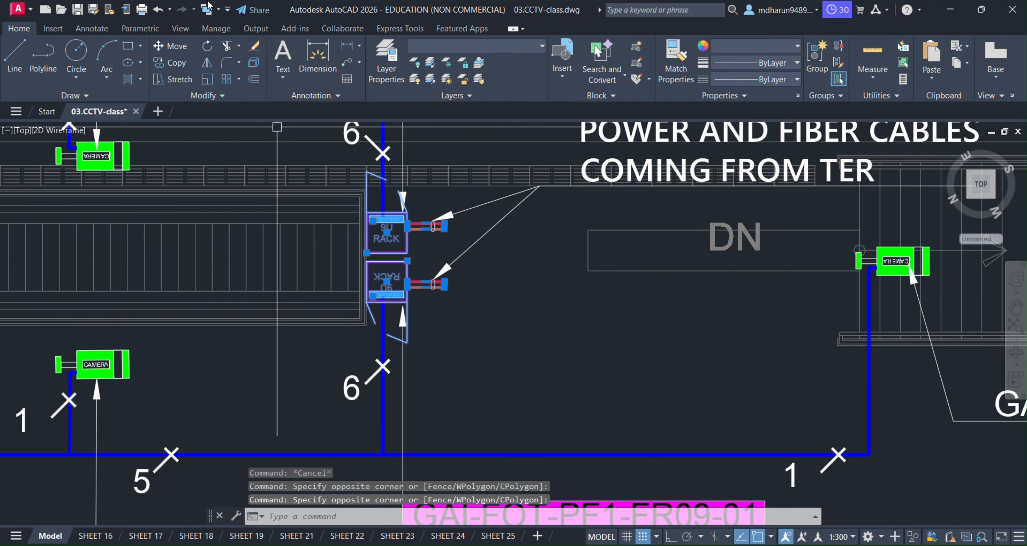
pyautogui.click(220, 10)
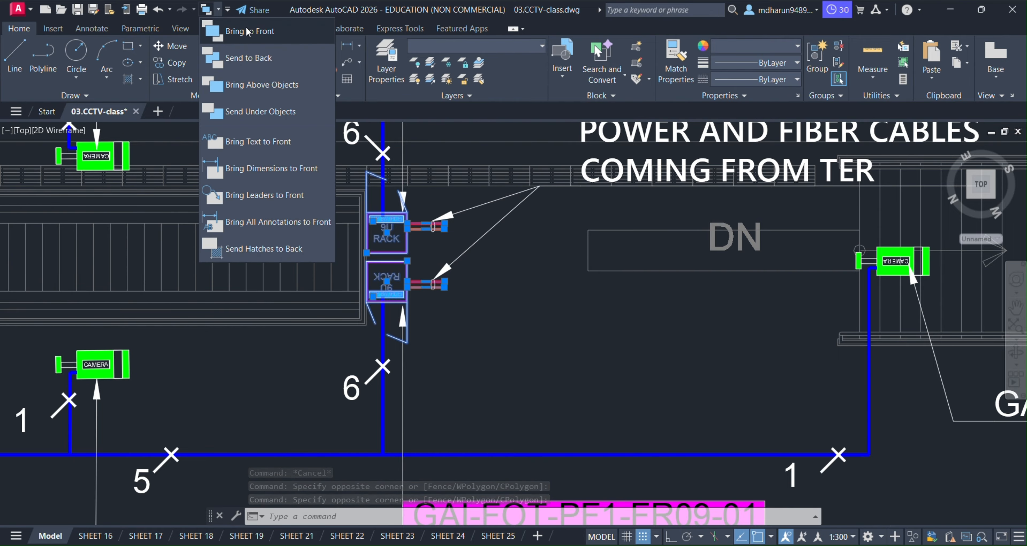
pyautogui.click(258, 32)
pyautogui.scroll(5, 383, 231)
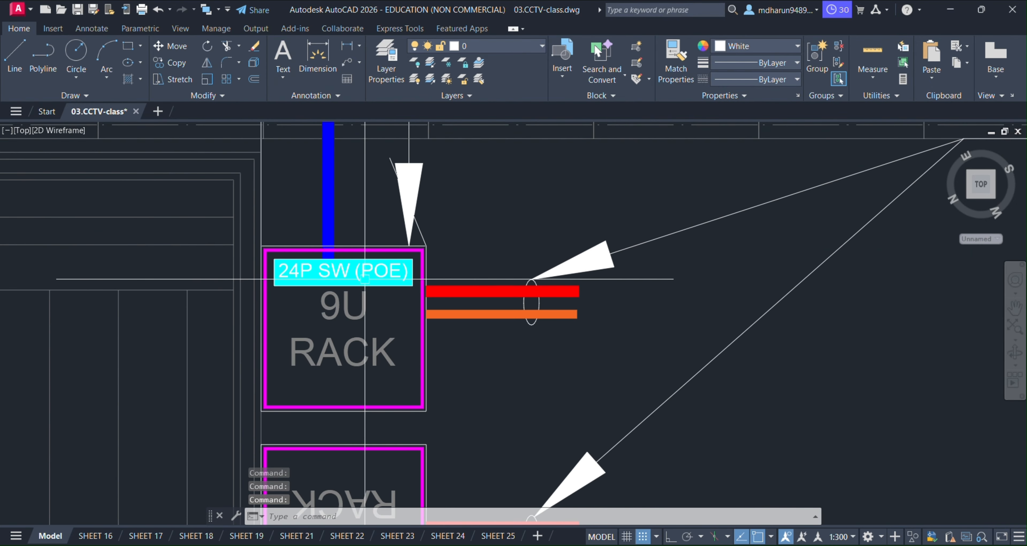
# Examine the racks, cameras and cable runs between GAI-PF1-CCT-BLC-02 and GAI-PF1-CCT-BLC-04.
pyautogui.scroll(-3, 323, 248)
pyautogui.moveTo(347, 450)
pyautogui.mouseDown(button='middle')
pyautogui.moveTo(347, 359)
pyautogui.moveTo(685, 310)
pyautogui.mouseUp(button='middle')
pyautogui.scroll(-5, 347, 359)
pyautogui.scroll(-5, 626, 337)
pyautogui.moveTo(739, 398); pyautogui.dragTo(621, 351, button='middle')
pyautogui.moveTo(544, 292); pyautogui.dragTo(541, 324, button='middle')
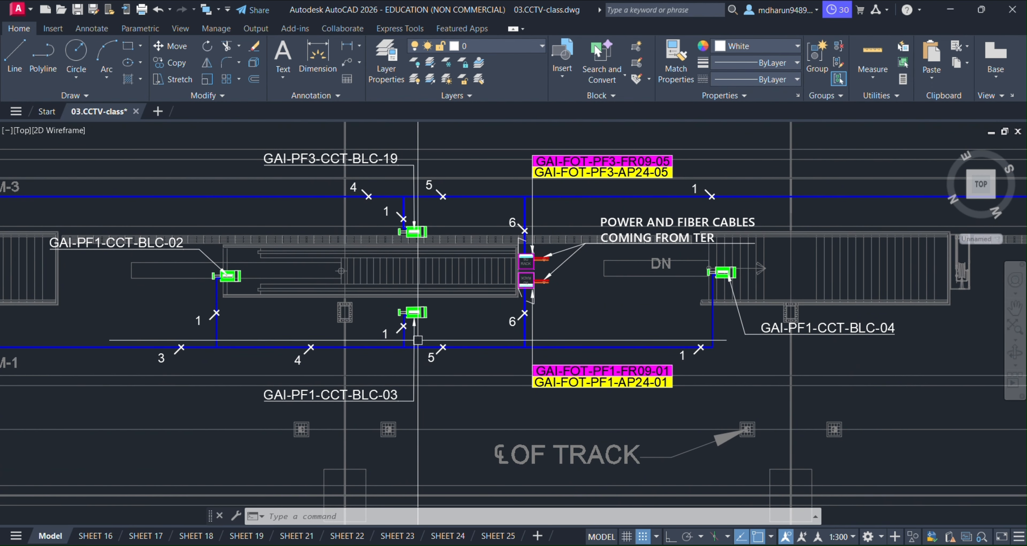
pyautogui.scroll(3, 569, 360)
pyautogui.moveTo(509, 404); pyautogui.dragTo(512, 321, button='middle')
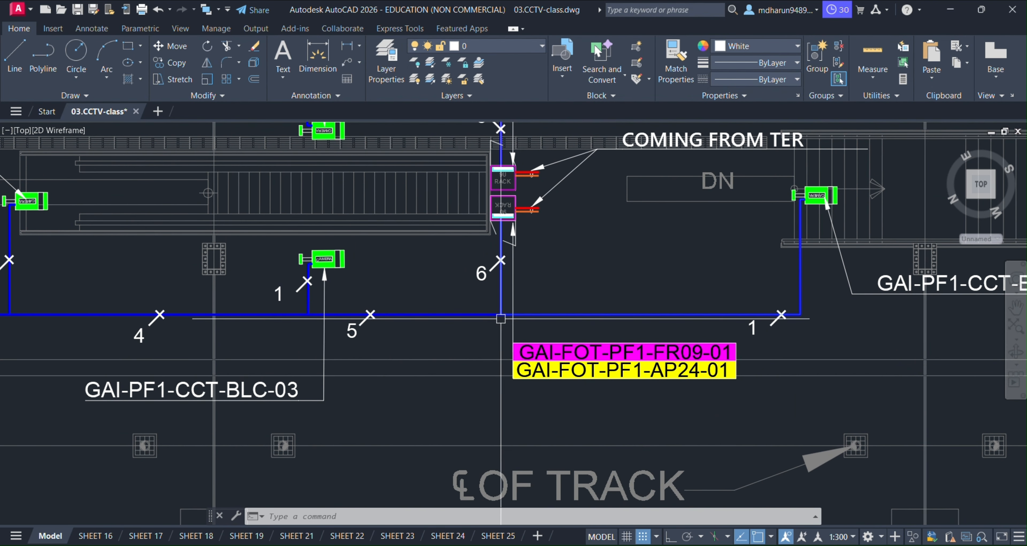
pyautogui.scroll(5, 515, 323)
pyautogui.click(478, 355)
pyautogui.click(416, 295)
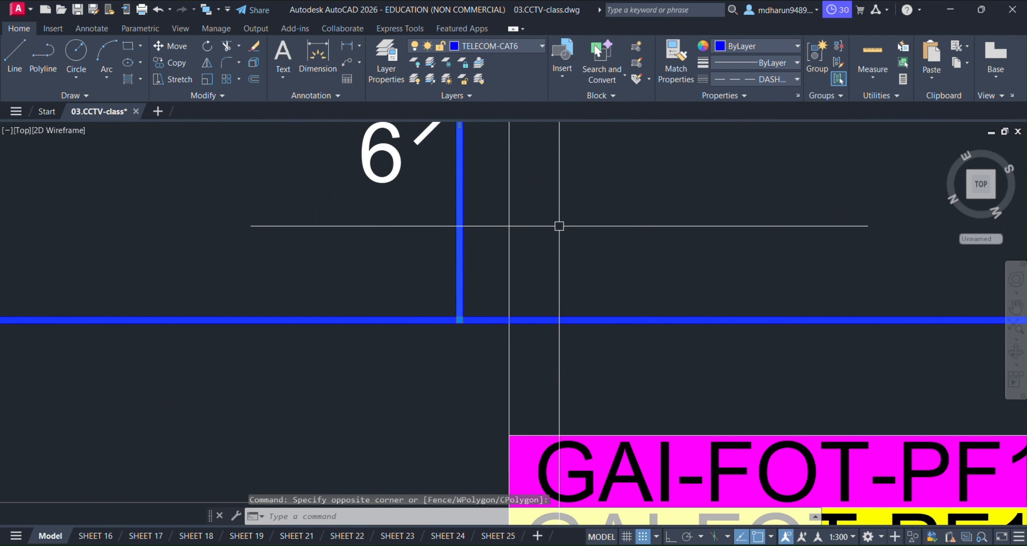
pyautogui.rightClick(559, 226)
pyautogui.click(598, 235)
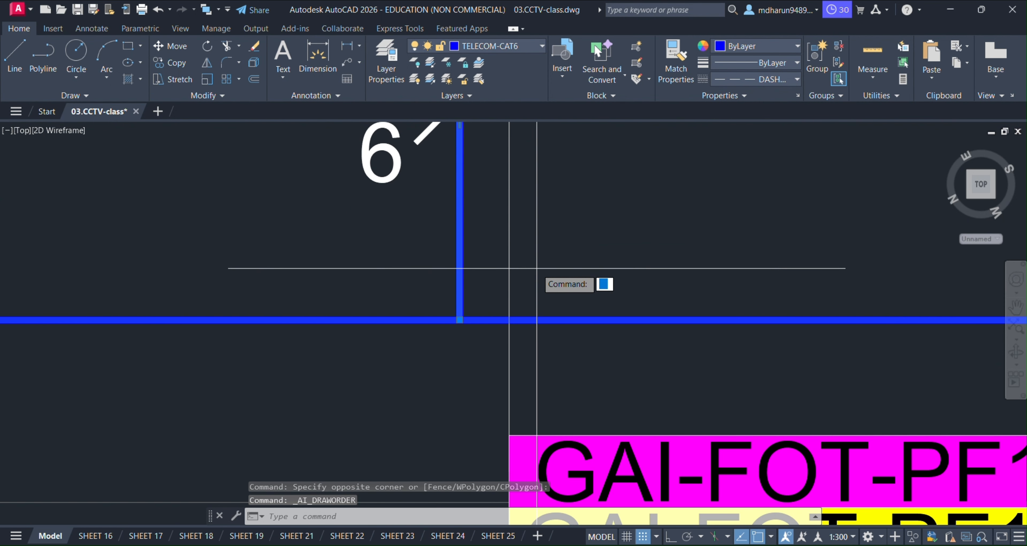
pyautogui.scroll(-5, 558, 256)
pyautogui.press('Escape')
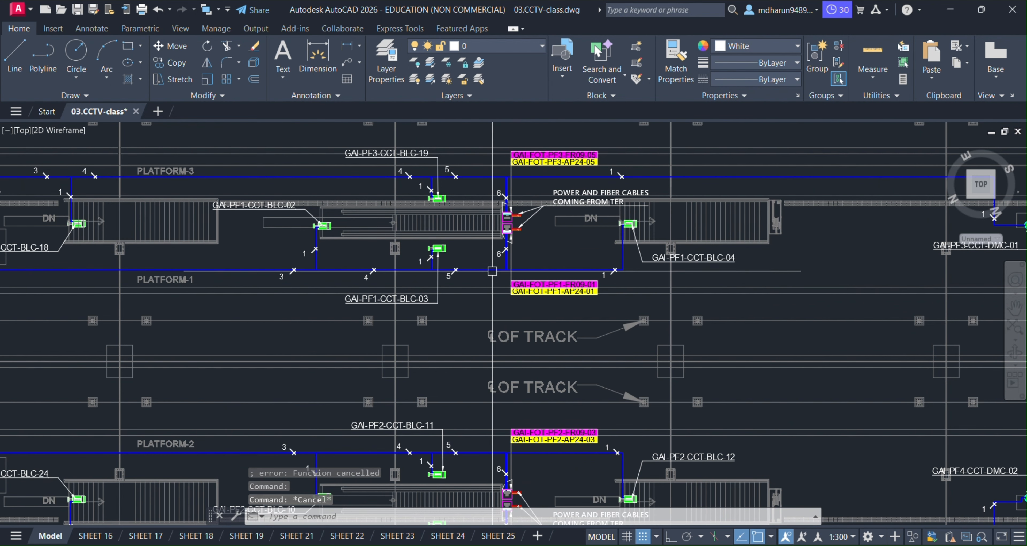
# Select every polyline similar to the TELECOM-CAT6 cable below the 9U rack and display the selection's properties.
pyautogui.click(494, 269)
pyautogui.rightClick(542, 255)
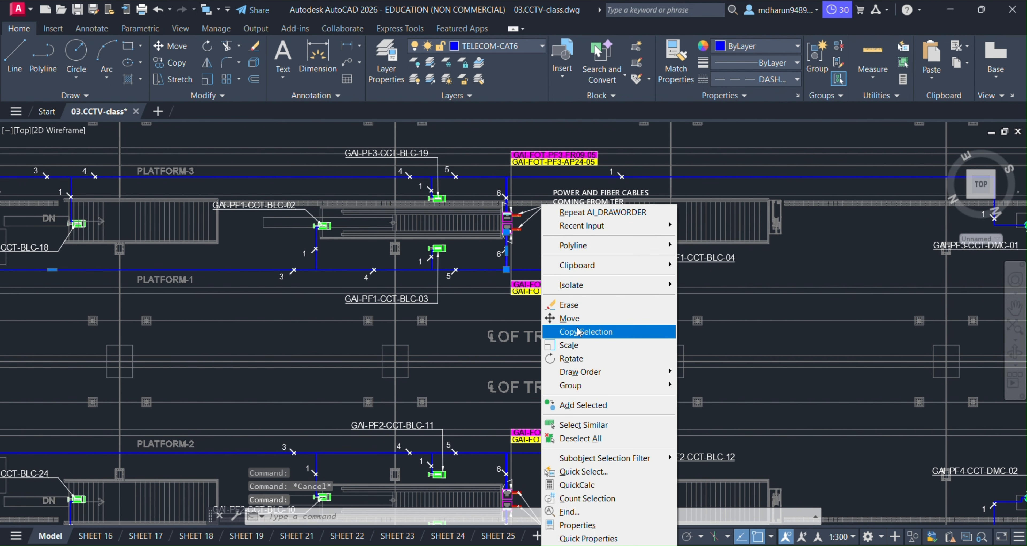
pyautogui.click(582, 425)
pyautogui.scroll(-6, 547, 257)
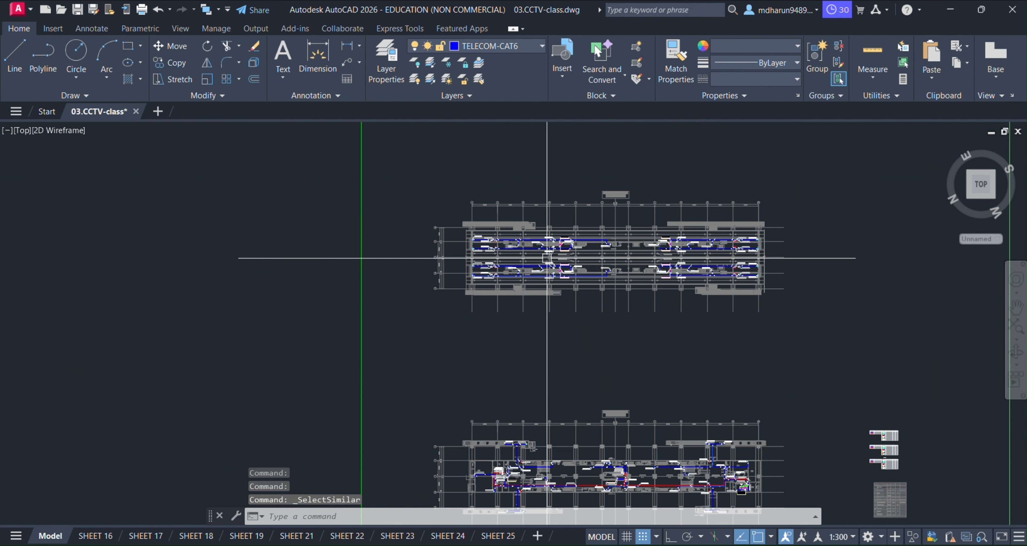
pyautogui.moveTo(561, 287)
pyautogui.mouseDown(button='middle')
pyautogui.moveTo(505, 279)
pyautogui.moveTo(455, 245)
pyautogui.mouseUp(button='middle')
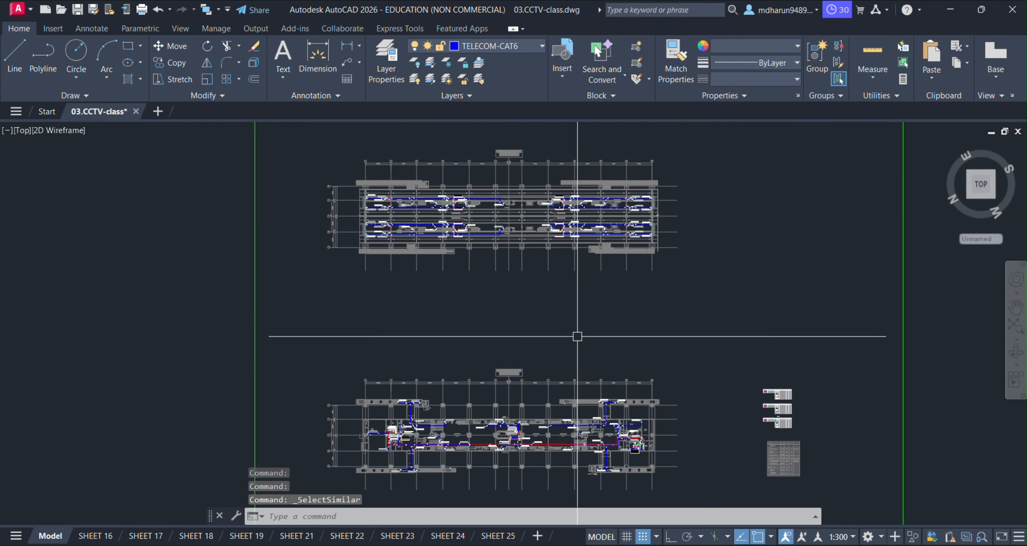
pyautogui.moveTo(508, 297); pyautogui.dragTo(530, 310, button='middle')
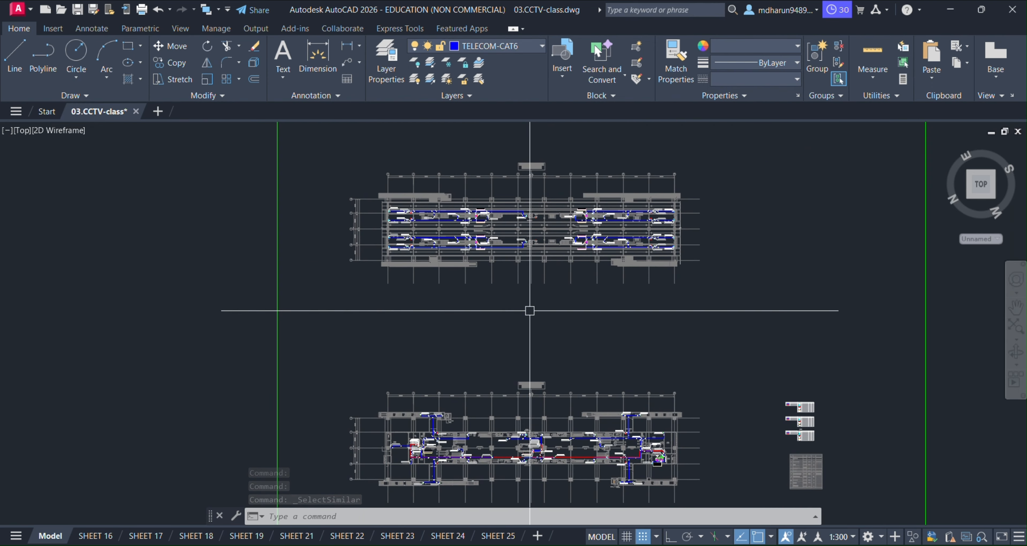
pyautogui.hotkey('ctrl', '1')
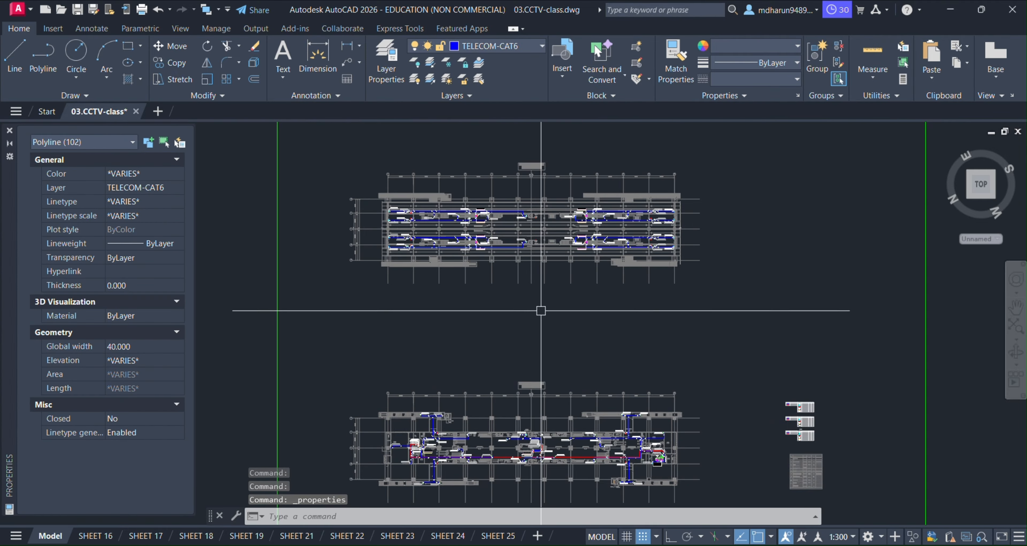
pyautogui.moveTo(562, 239); pyautogui.dragTo(581, 234, button='middle')
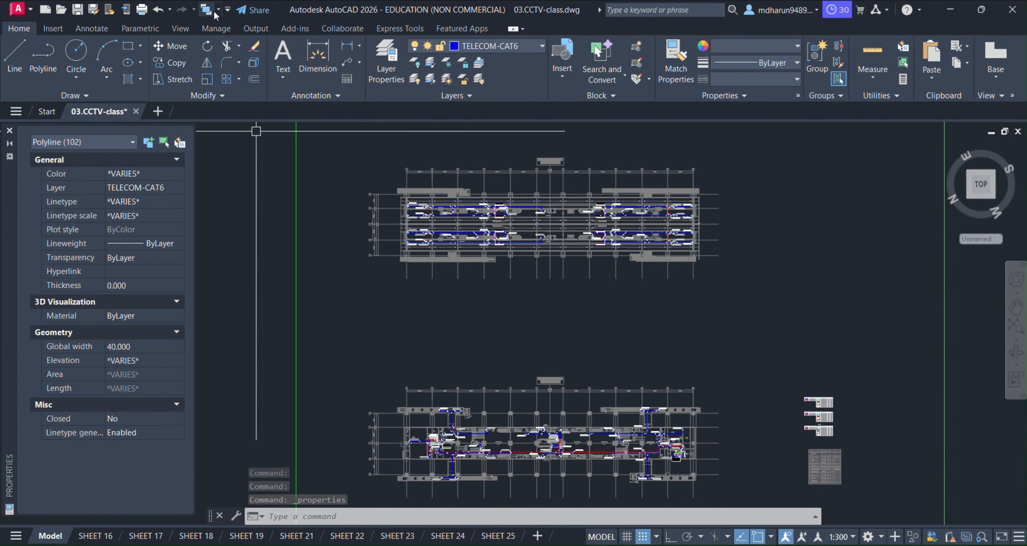
# Bring the selected TELECOM-CAT6 polylines to the front of the draw order and close the object properties.
pyautogui.press('Escape')
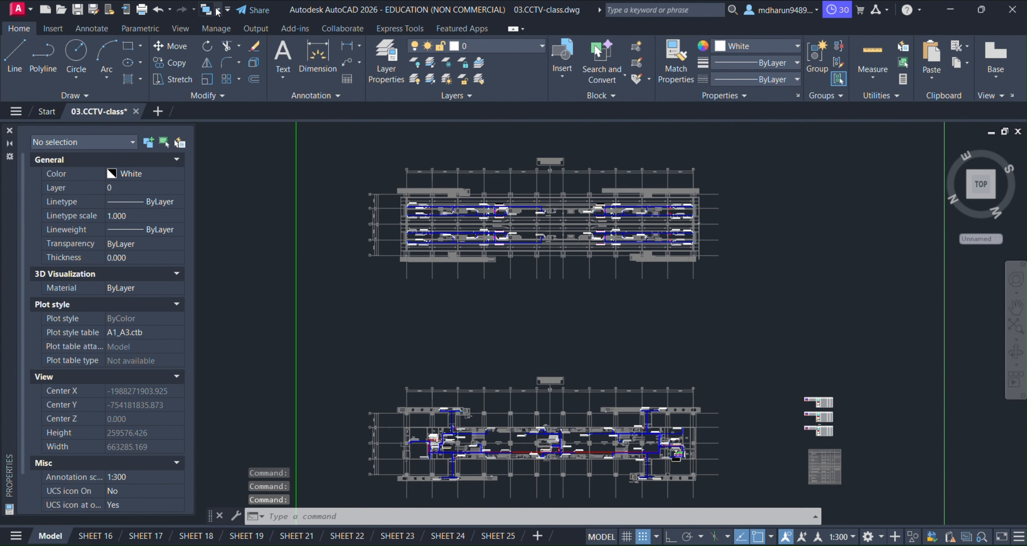
pyautogui.click(217, 11)
pyautogui.click(241, 32)
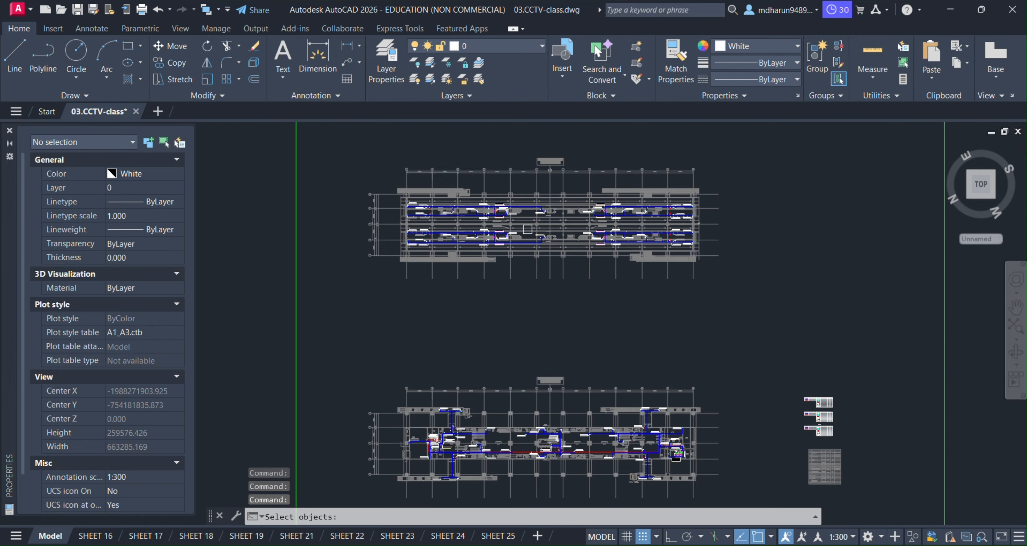
pyautogui.press('Escape')
pyautogui.scroll(4, 507, 255)
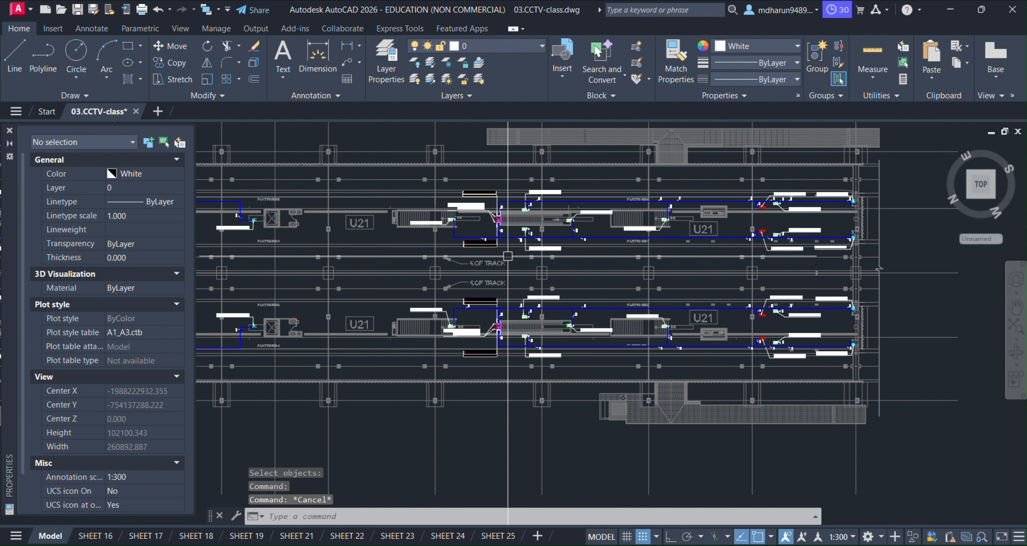
pyautogui.hotkey('ctrl', '1')
# Inspect how the blue CAT6 cables meet the GAI-PF1-CCT-BLC-06 camera and the 9U rack by GAI-FOT-PF1-FR09-02.
pyautogui.scroll(5, 562, 207)
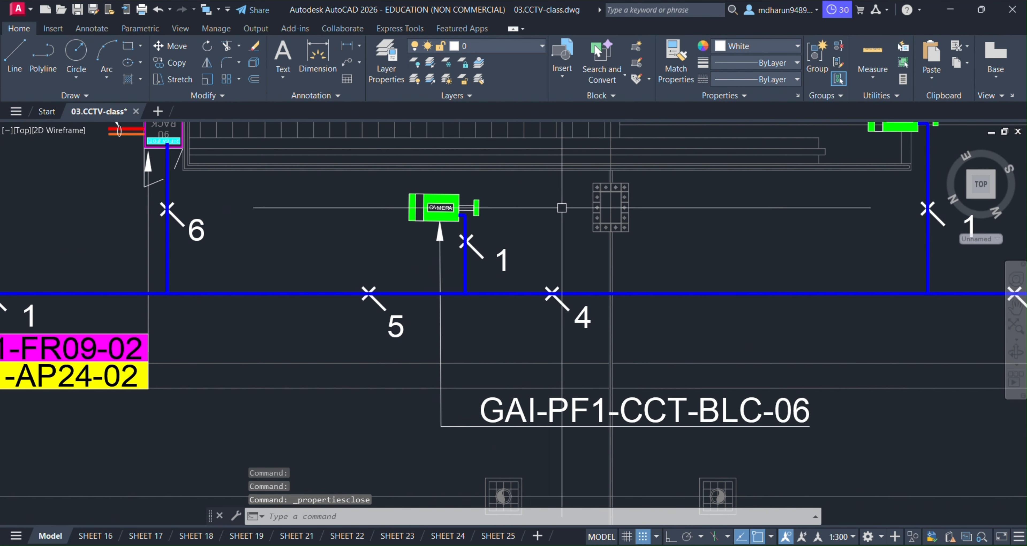
pyautogui.scroll(4, 459, 255)
pyautogui.scroll(-4, 757, 359)
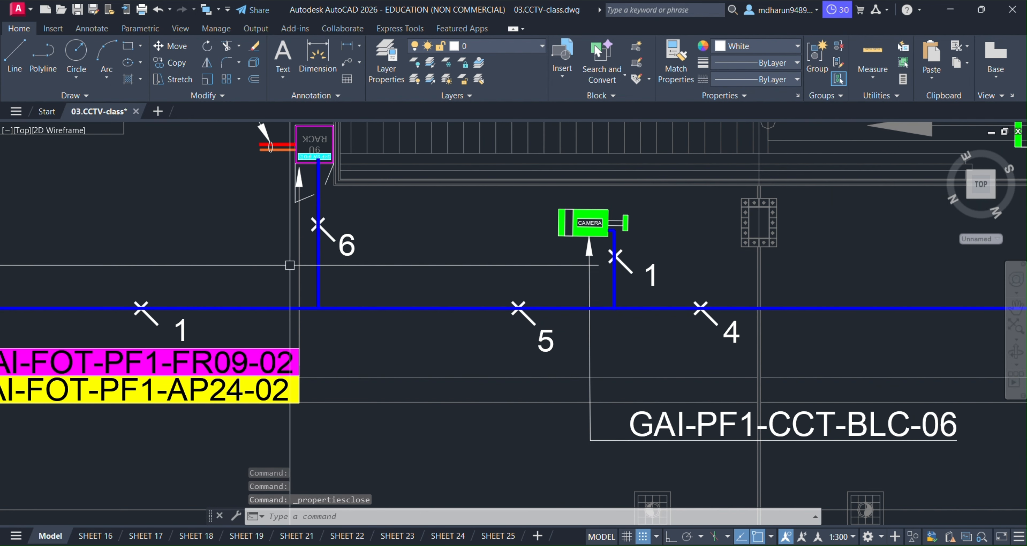
pyautogui.scroll(4, 311, 225)
pyautogui.scroll(-4, 457, 317)
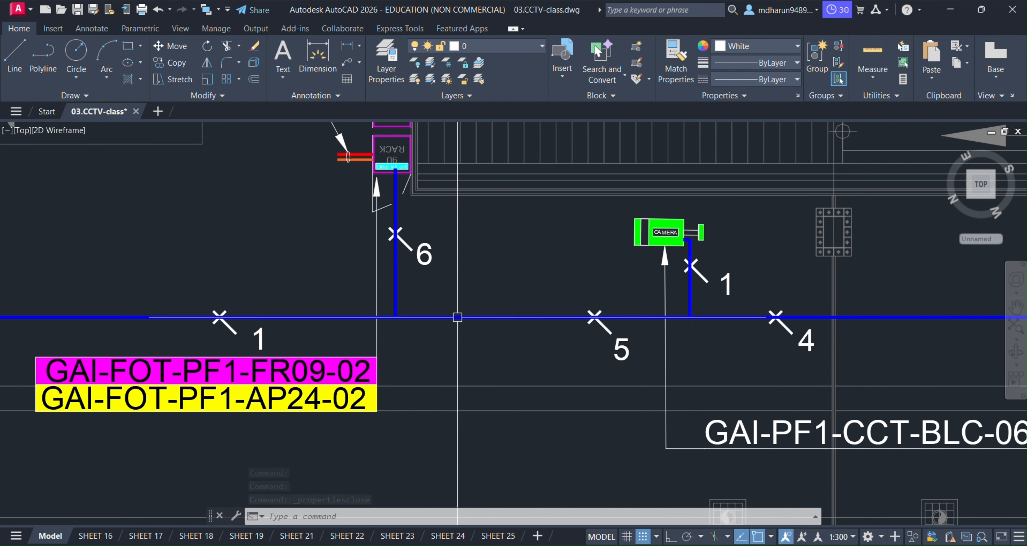
# Examine the blue CAT6 cable runs around GAI-PF1-CCT-BLC-06, GAI-PF1-CCT-BLC-07 and GAI-PF3-CCT-BLC-21, including the neighbouring platforms.
pyautogui.scroll(-3, 458, 318)
pyautogui.scroll(8, 470, 324)
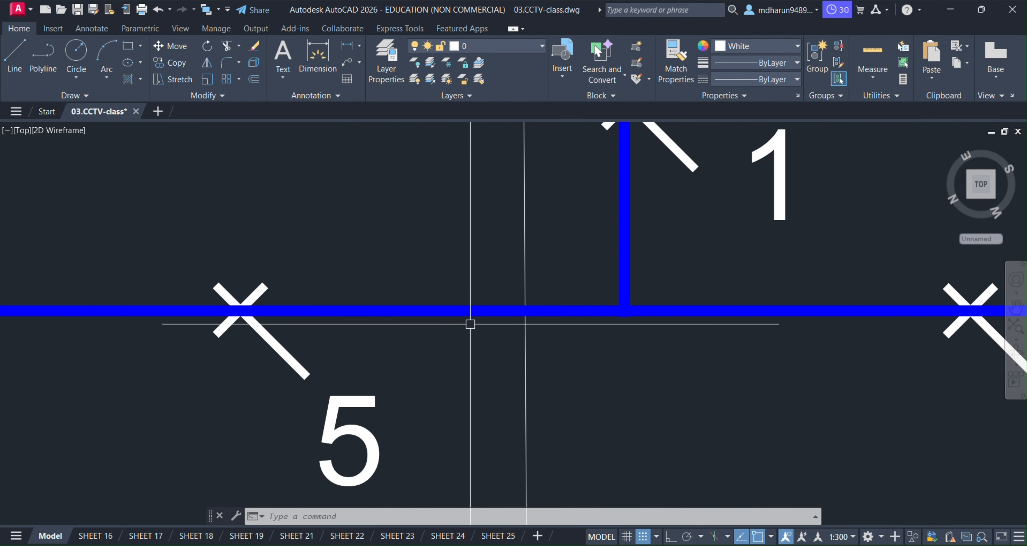
pyautogui.scroll(-4, 471, 324)
pyautogui.scroll(3, 399, 331)
pyautogui.scroll(-4, 424, 348)
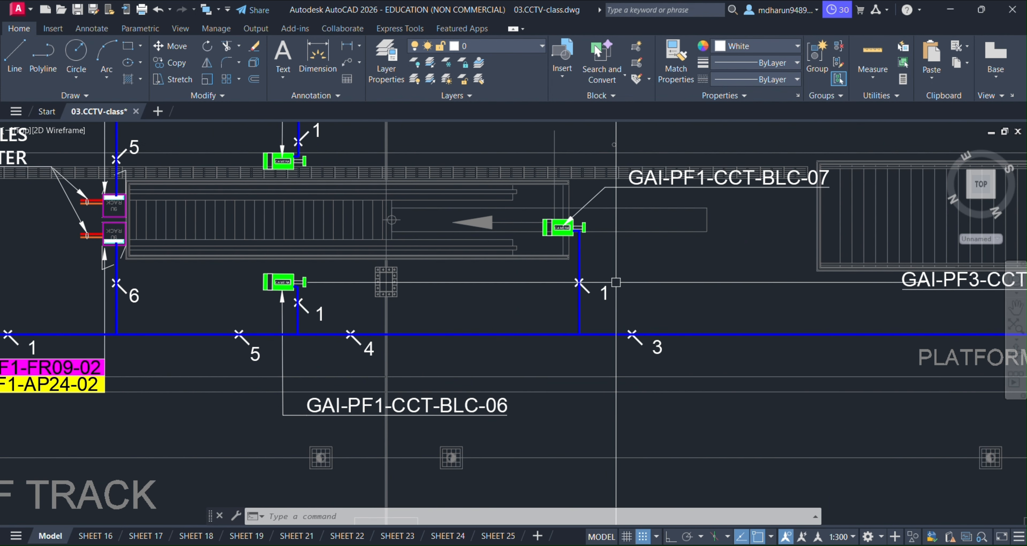
pyautogui.scroll(4, 583, 231)
pyautogui.scroll(-6, 289, 268)
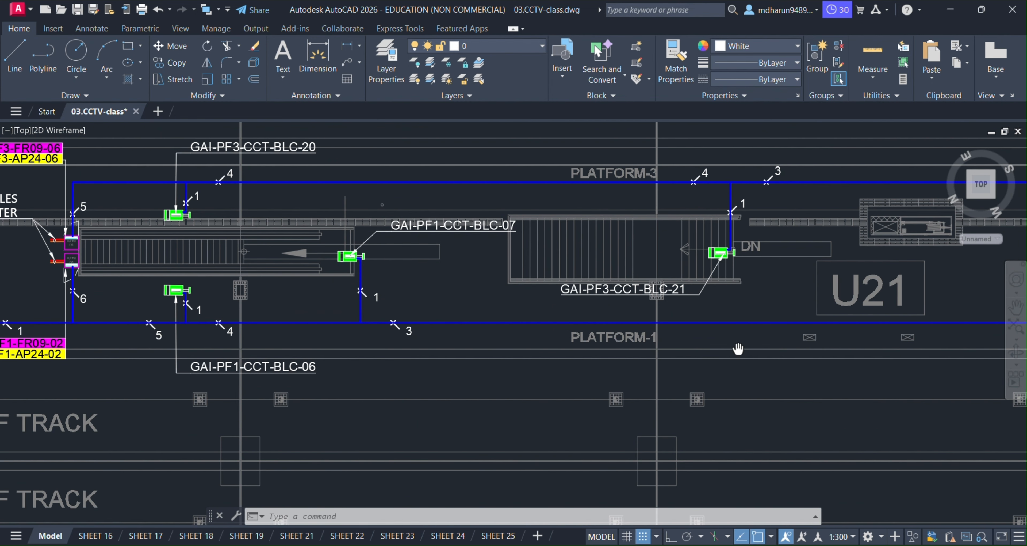
pyautogui.moveTo(738, 348); pyautogui.dragTo(728, 304, button='middle')
pyautogui.scroll(-4, 728, 305)
pyautogui.scroll(2, 449, 295)
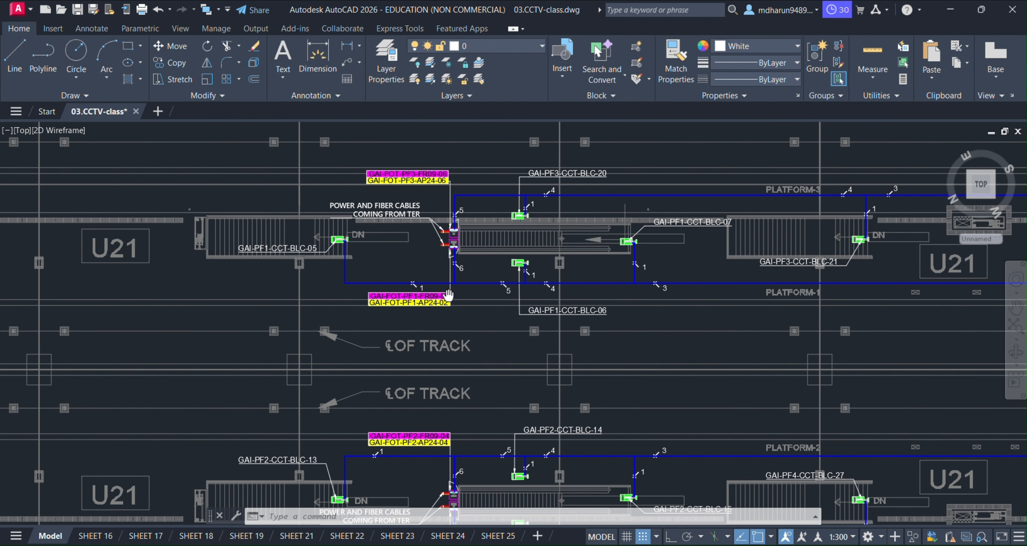
pyautogui.scroll(-5, 449, 295)
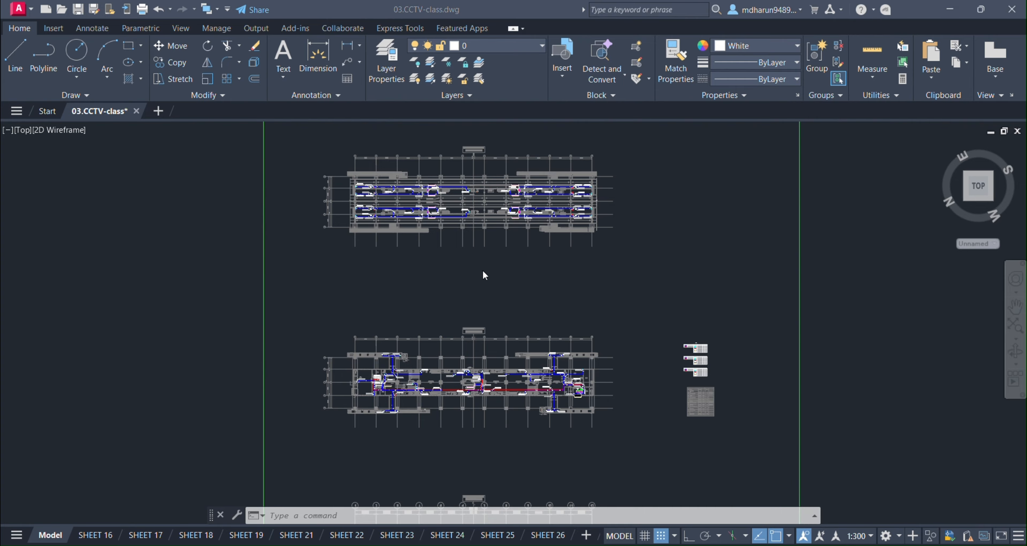
# Set the uniform background colour of 2D model space to White in the display options.
pyautogui.click(494, 327)
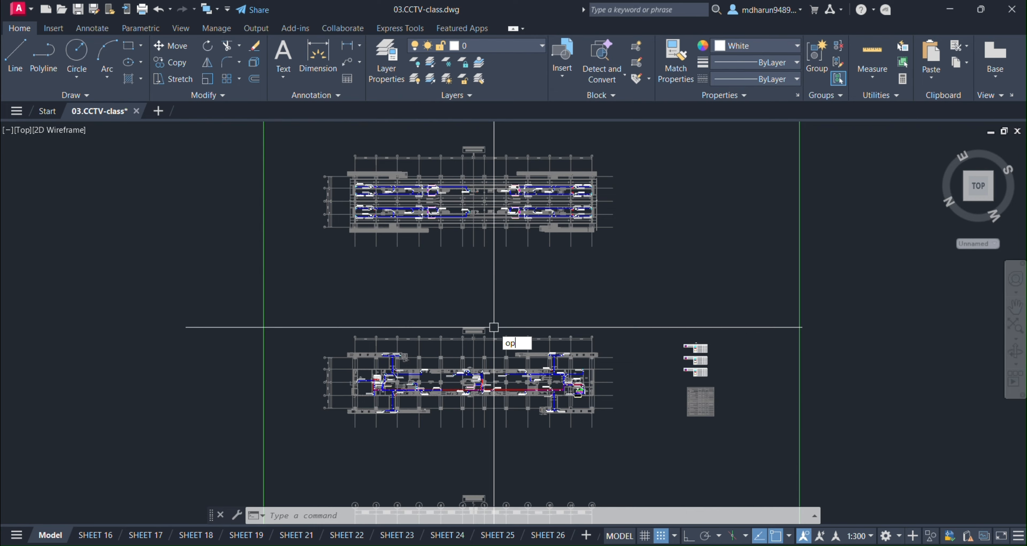
pyautogui.press('Return')
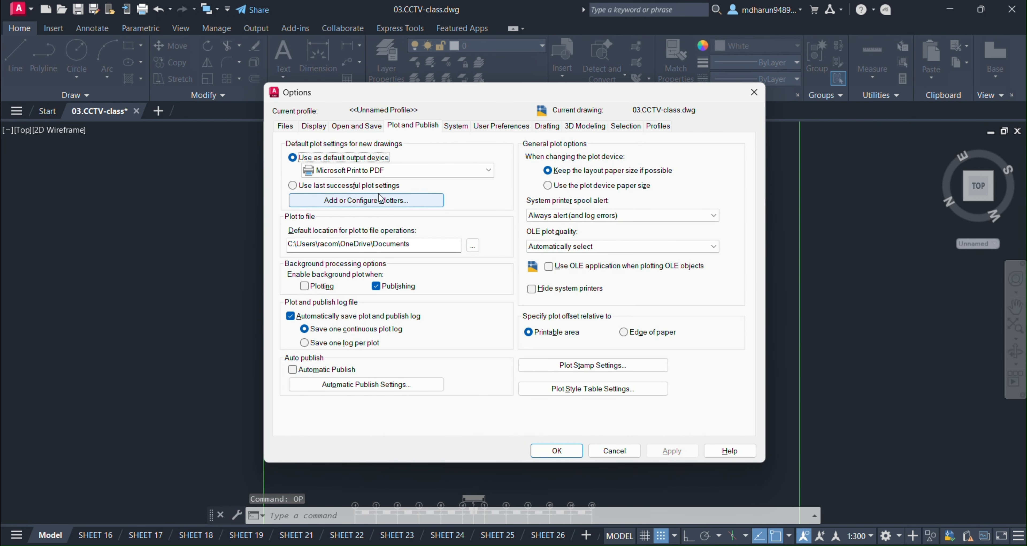
pyautogui.click(313, 126)
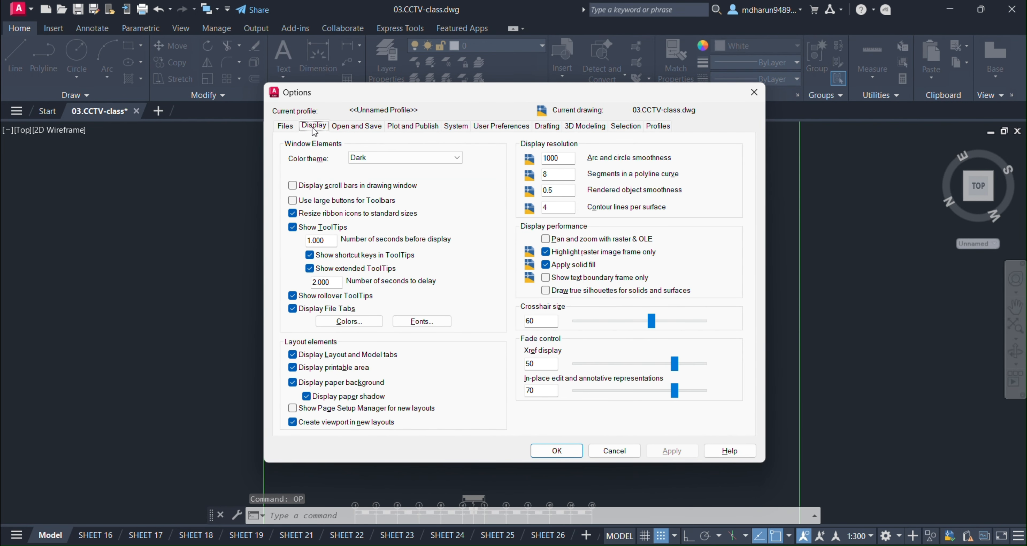
pyautogui.click(357, 325)
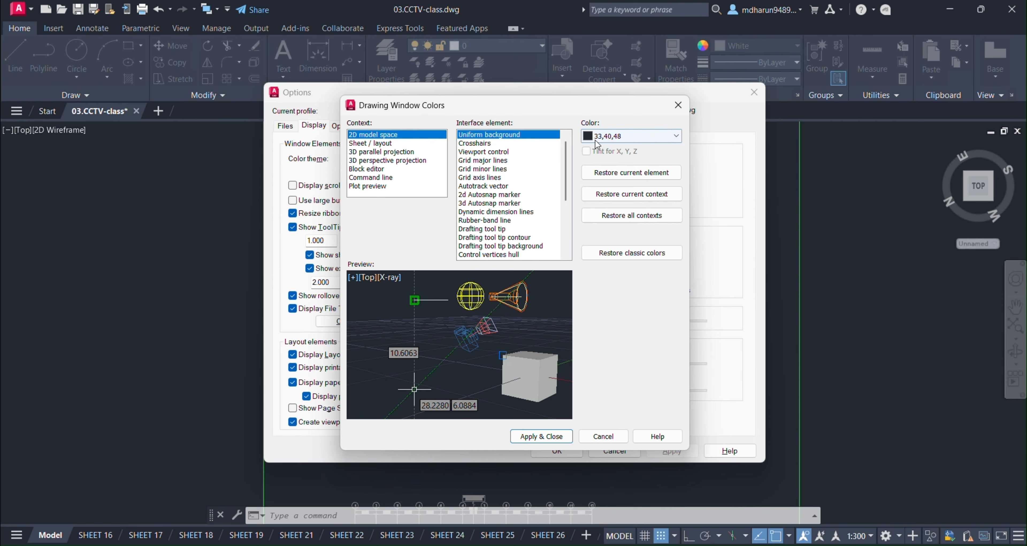
pyautogui.click(616, 137)
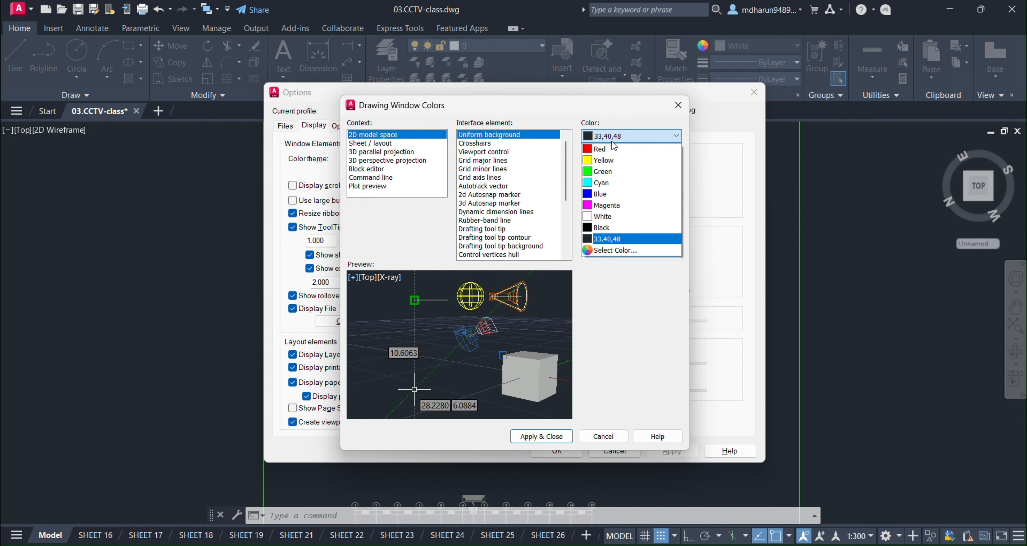
pyautogui.click(603, 216)
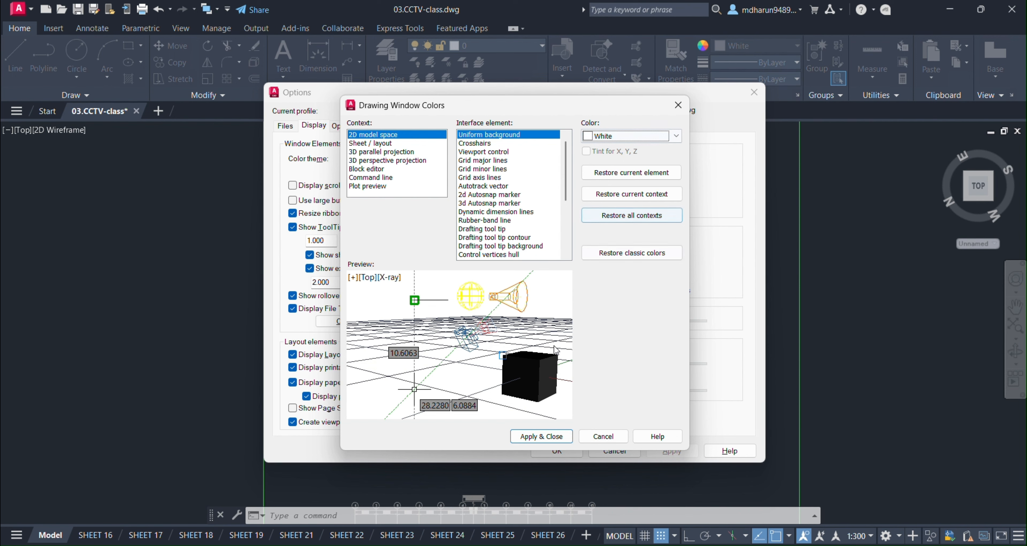
pyautogui.click(545, 437)
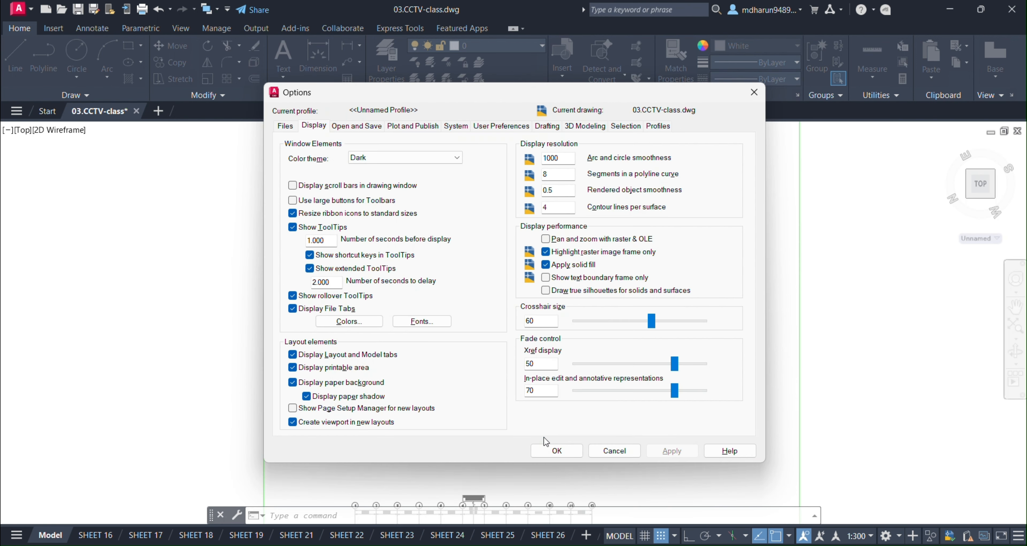
pyautogui.click(558, 451)
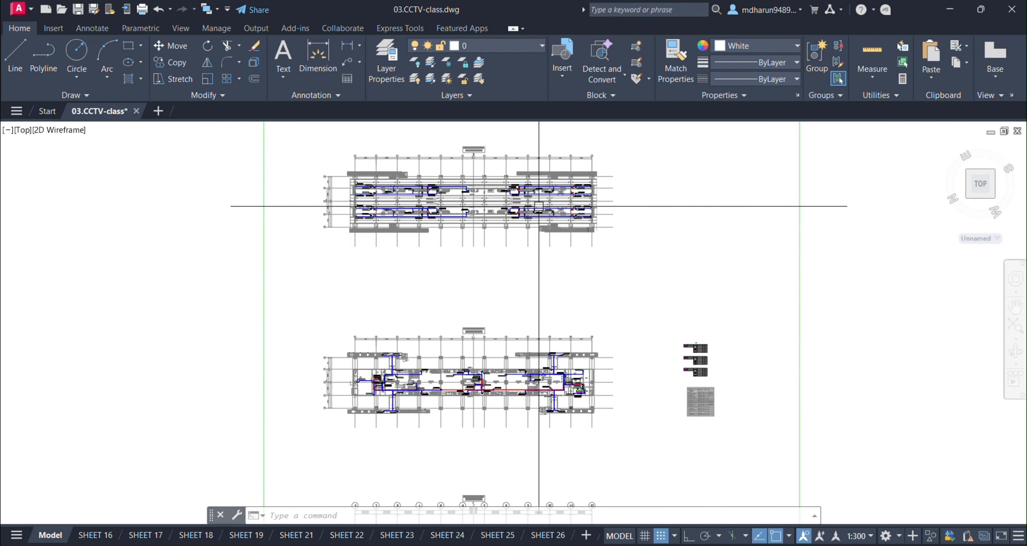
# Examine the cameras, racks and cables on the white background from GAI-PF2-CCT-BLC-13 across to GAI-PF1-CCT-BLC-03.
pyautogui.scroll(8, 535, 218)
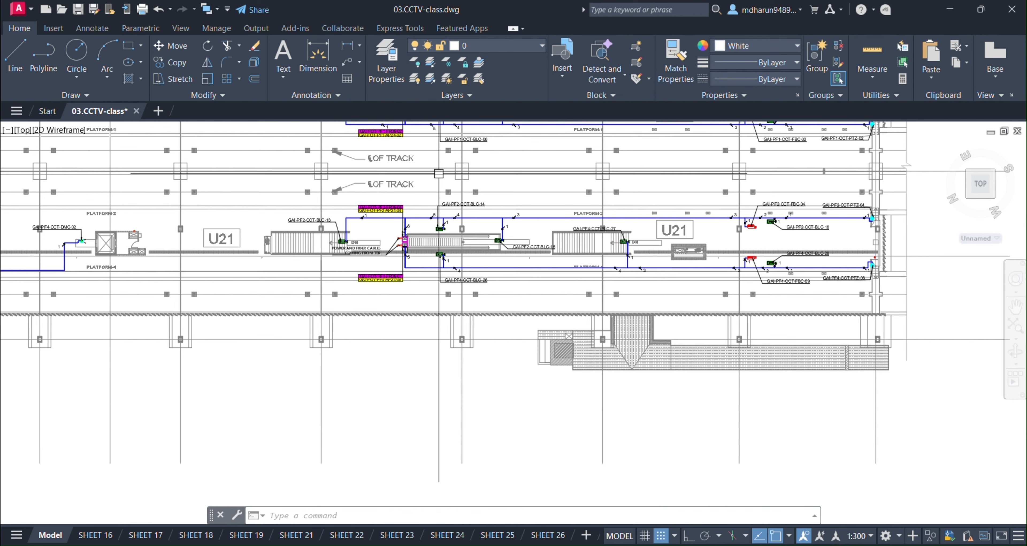
pyautogui.scroll(2, 440, 174)
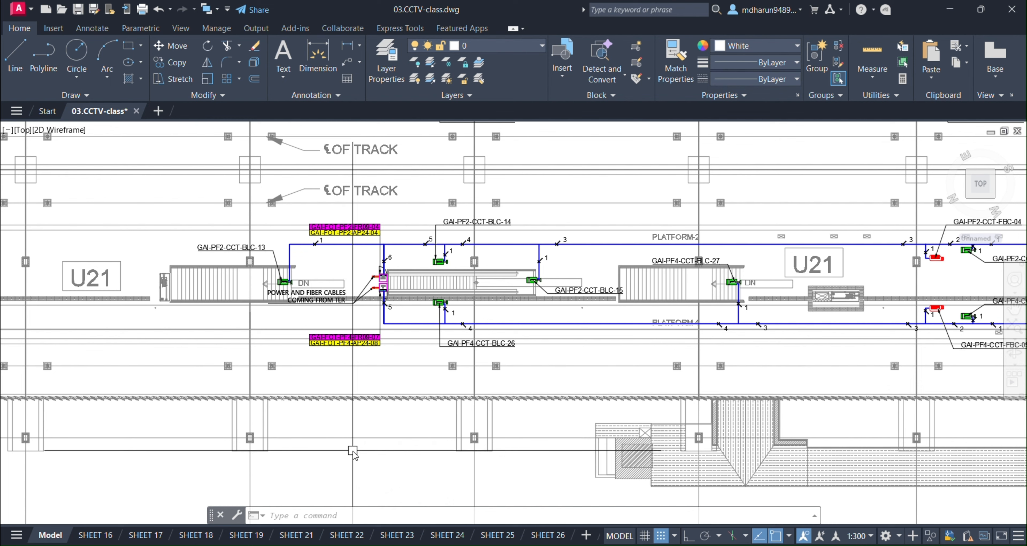
pyautogui.write('p')
pyautogui.press('Return')
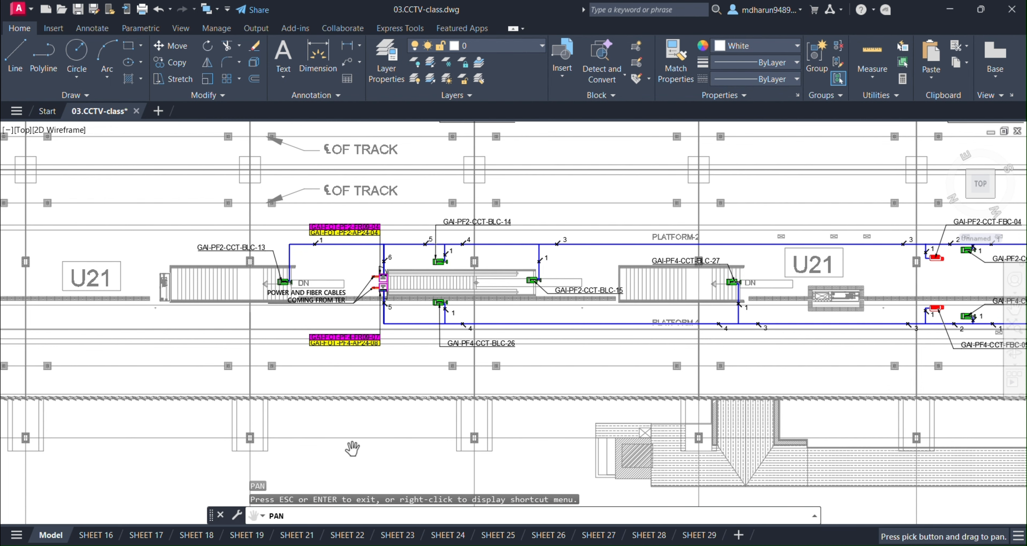
pyautogui.moveTo(292, 272); pyautogui.dragTo(905, 419)
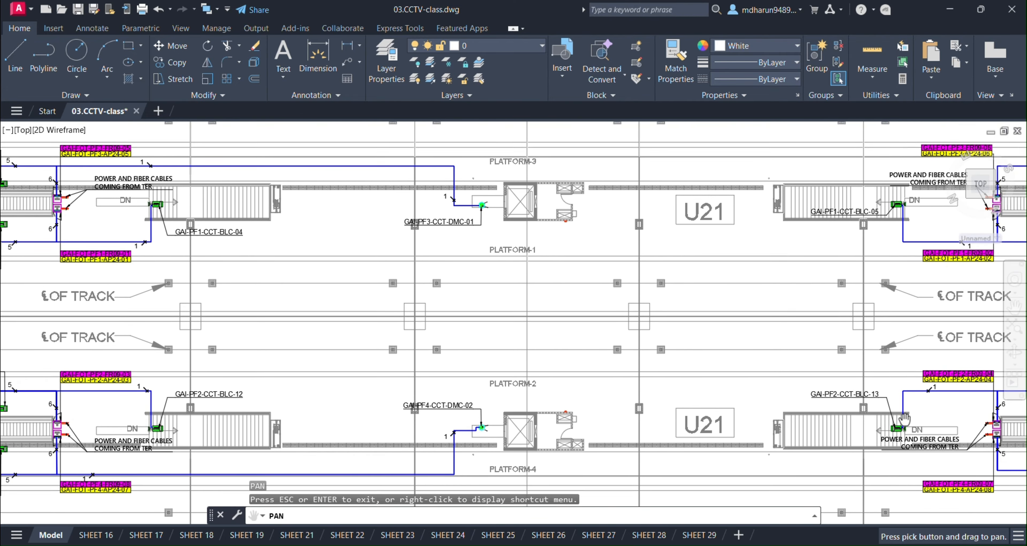
pyautogui.moveTo(389, 299); pyautogui.dragTo(733, 314)
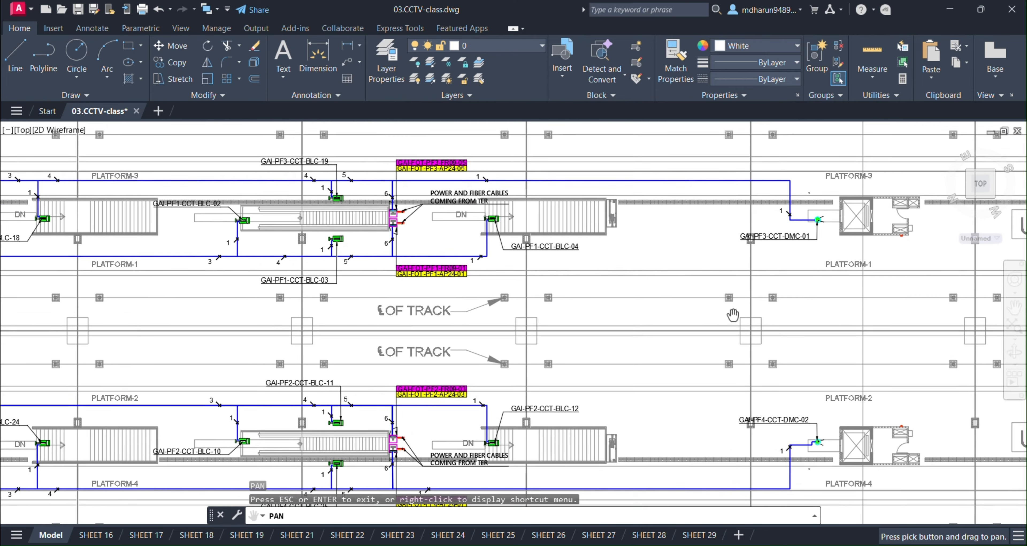
pyautogui.moveTo(339, 355); pyautogui.dragTo(553, 334)
pyautogui.scroll(2, 319, 306)
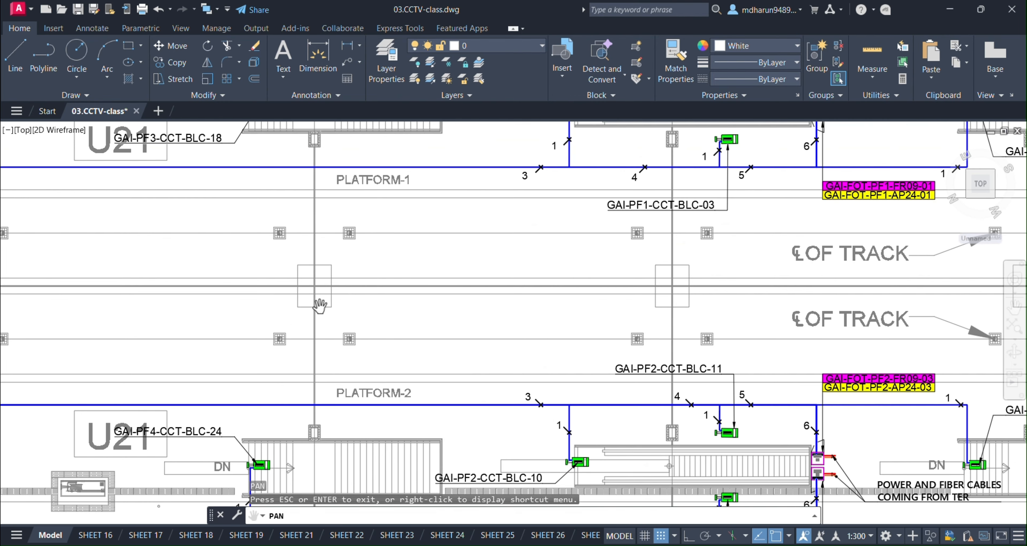
# Inspect the end-of-platform cameras around GAI-PF1-CCT-PTZ-01 and GAI-PF1-CCT-FBC-01, and review the platform layout back to the U21 area.
pyautogui.scroll(-1, 275, 295)
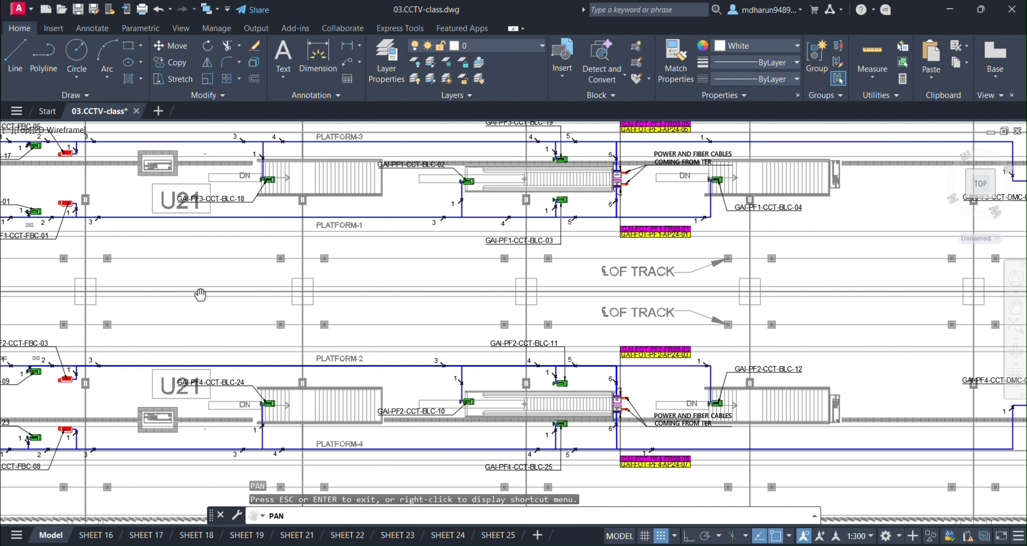
pyautogui.scroll(-2, 415, 287)
pyautogui.moveTo(466, 275); pyautogui.dragTo(496, 276)
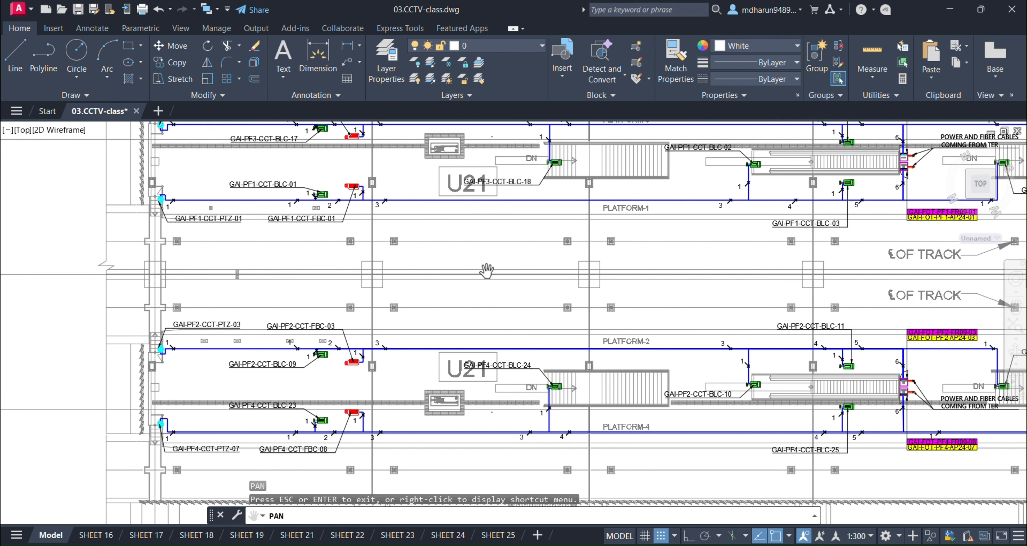
pyautogui.scroll(4, 321, 193)
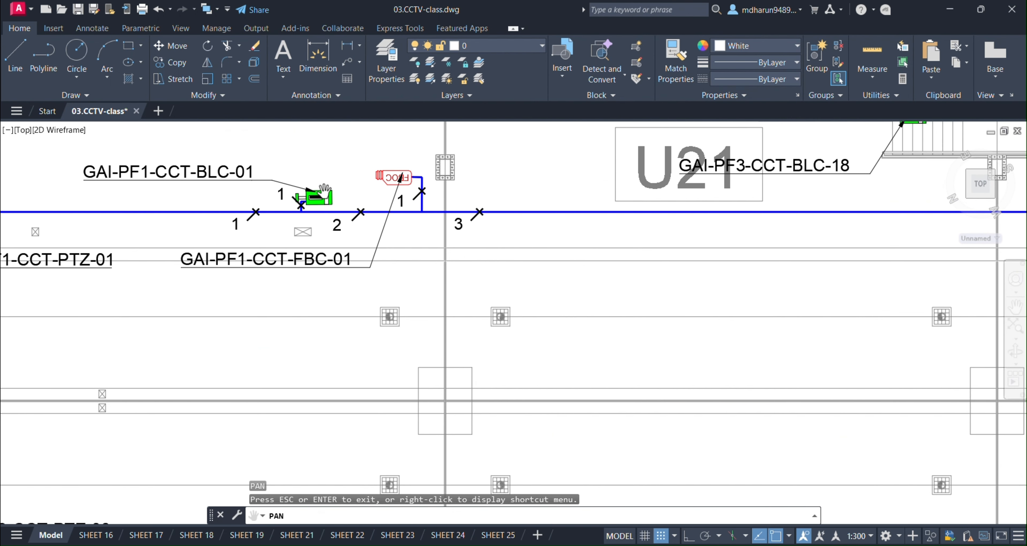
pyautogui.moveTo(325, 191)
pyautogui.mouseDown()
pyautogui.moveTo(405, 249)
pyautogui.moveTo(497, 370)
pyautogui.mouseUp()
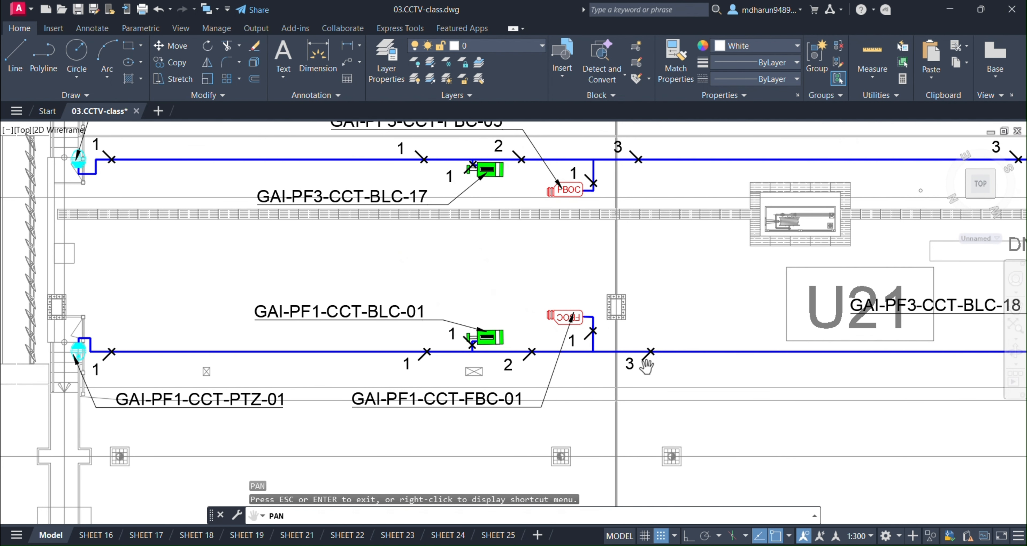
pyautogui.scroll(-6, 716, 264)
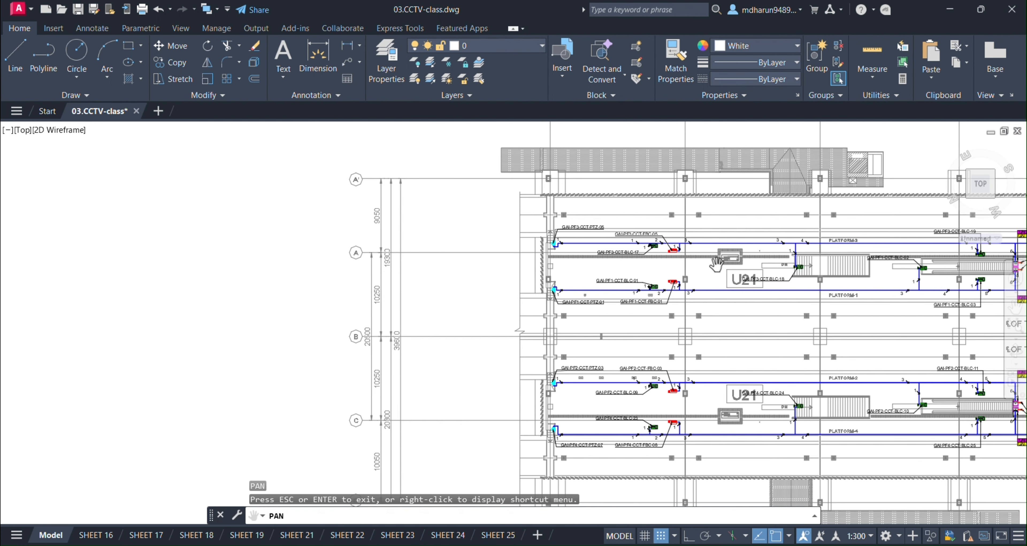
pyautogui.moveTo(812, 291)
pyautogui.mouseDown()
pyautogui.moveTo(586, 305)
pyautogui.moveTo(327, 235)
pyautogui.moveTo(3, 236)
pyautogui.mouseUp()
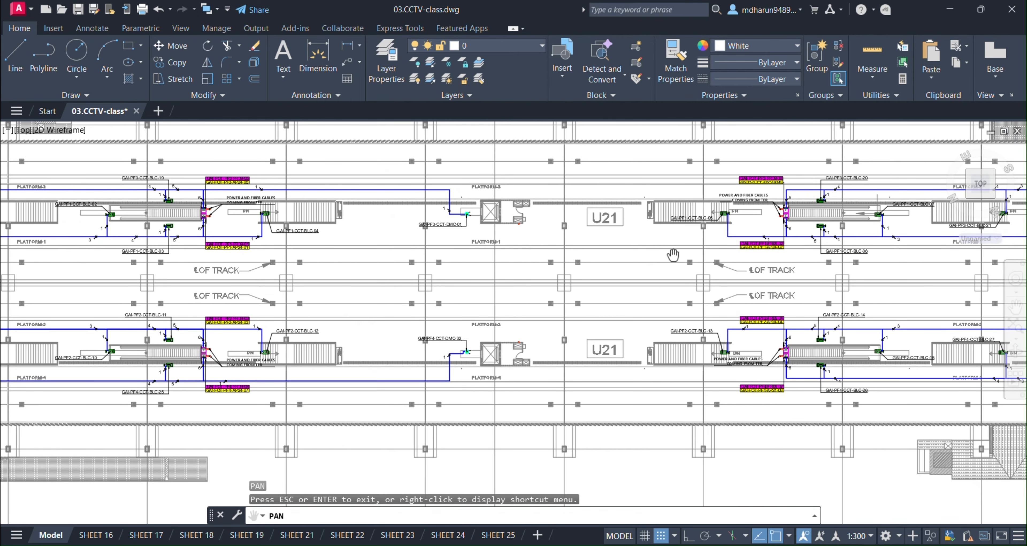
pyautogui.moveTo(670, 252); pyautogui.dragTo(511, 231)
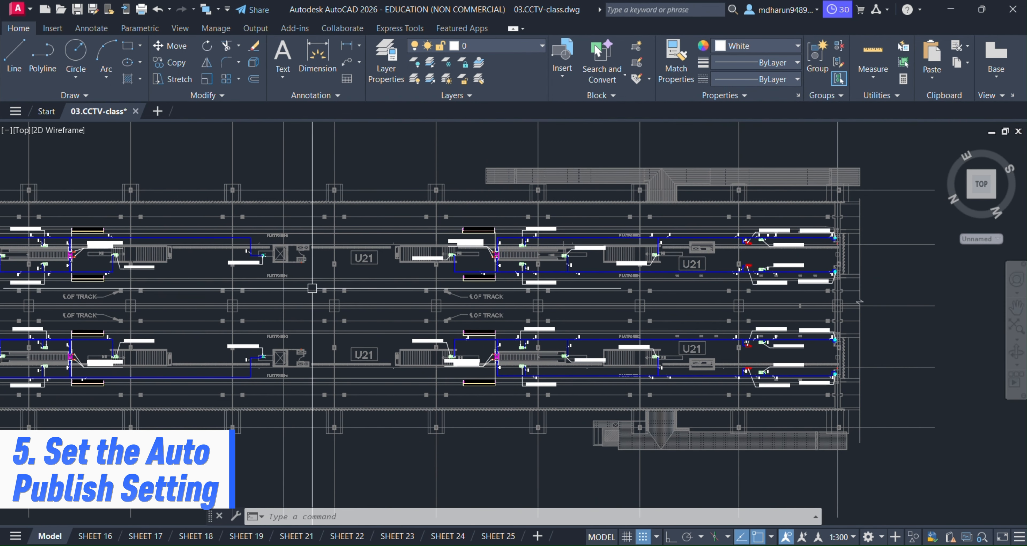
pyautogui.moveTo(294, 303); pyautogui.dragTo(382, 273, button='middle')
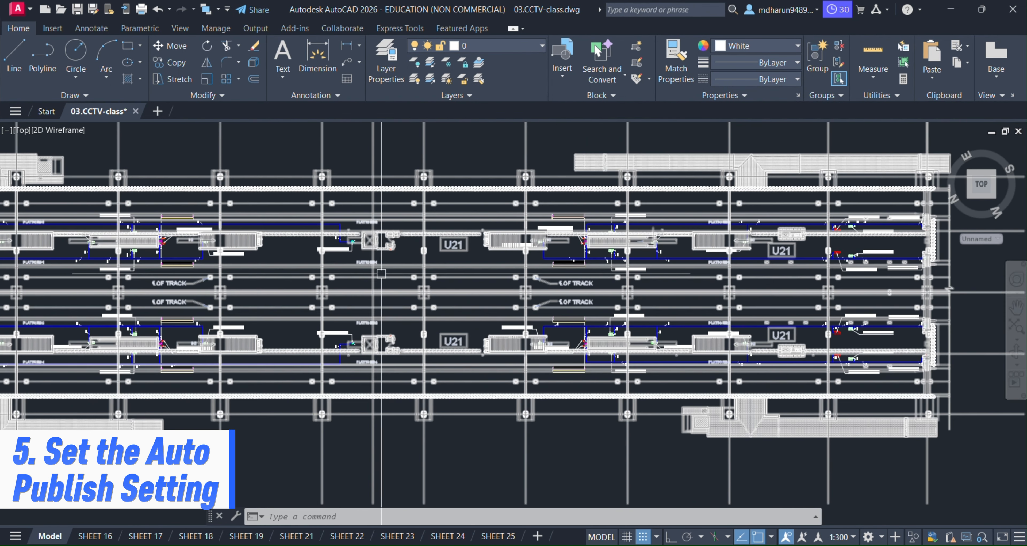
pyautogui.moveTo(202, 278); pyautogui.dragTo(334, 257, button='middle')
pyautogui.moveTo(201, 257)
pyautogui.mouseDown(button='middle')
pyautogui.moveTo(282, 240)
pyautogui.moveTo(312, 248)
pyautogui.moveTo(328, 267)
pyautogui.mouseUp(button='middle')
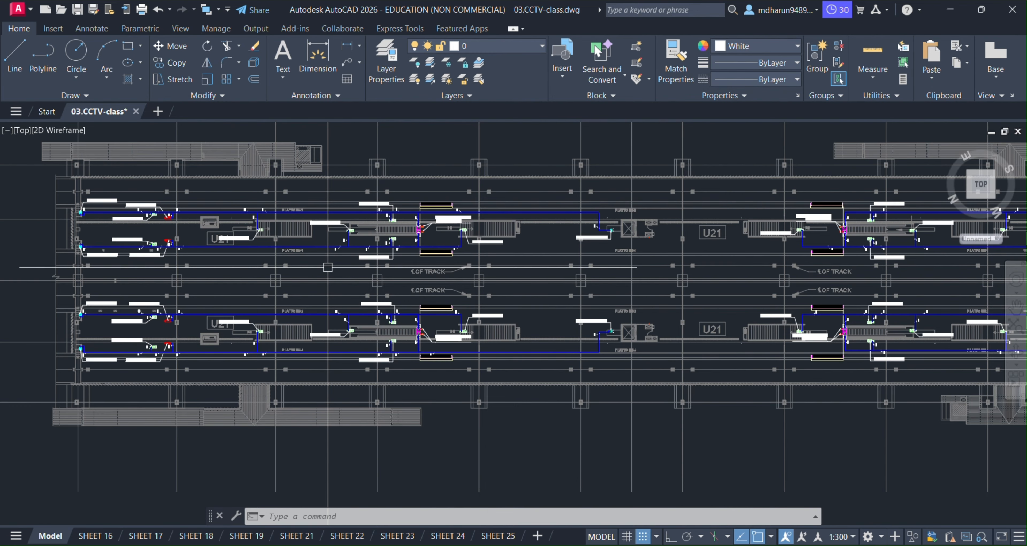
pyautogui.moveTo(396, 224)
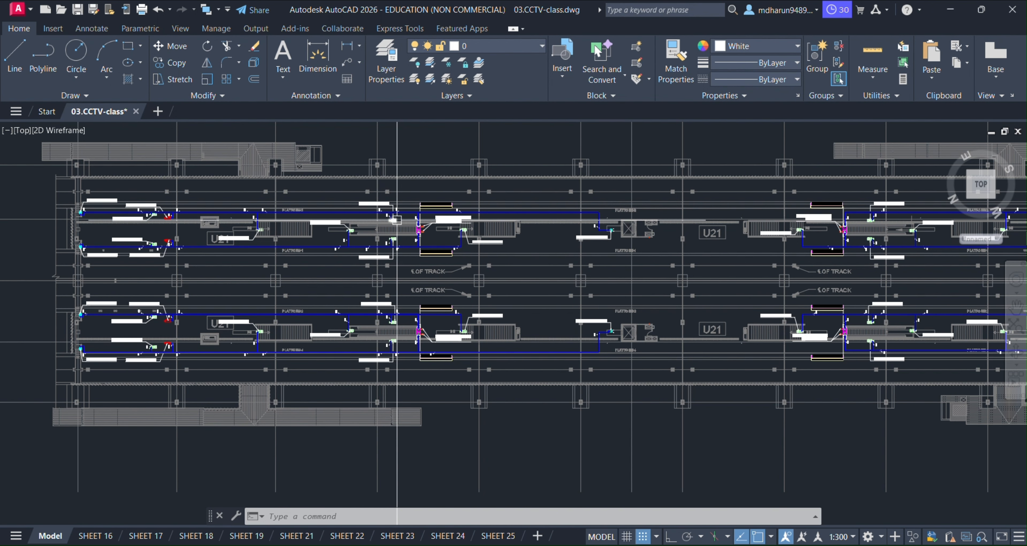
pyautogui.moveTo(397, 220); pyautogui.dragTo(390, 245, button='middle')
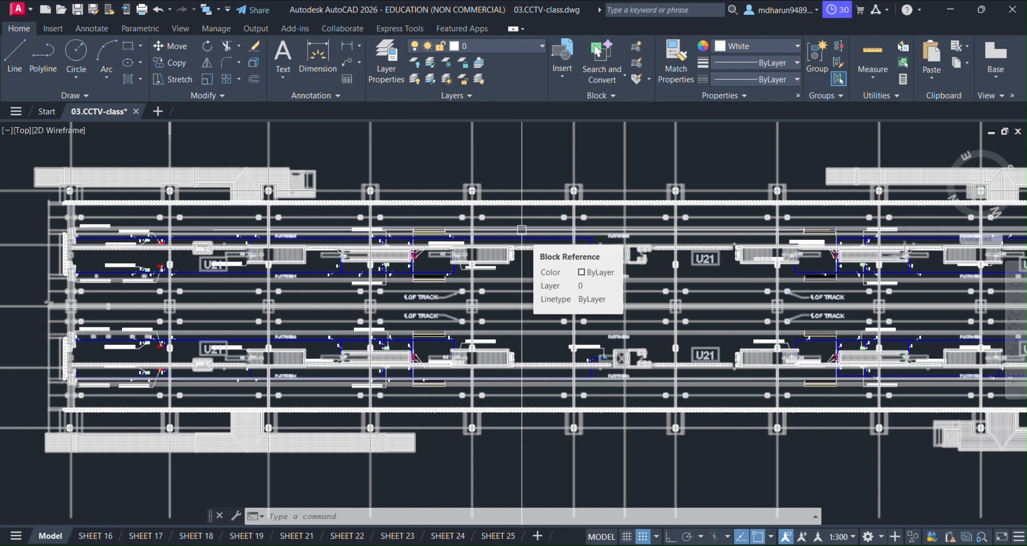
pyautogui.moveTo(522, 229); pyautogui.dragTo(452, 115, button='middle')
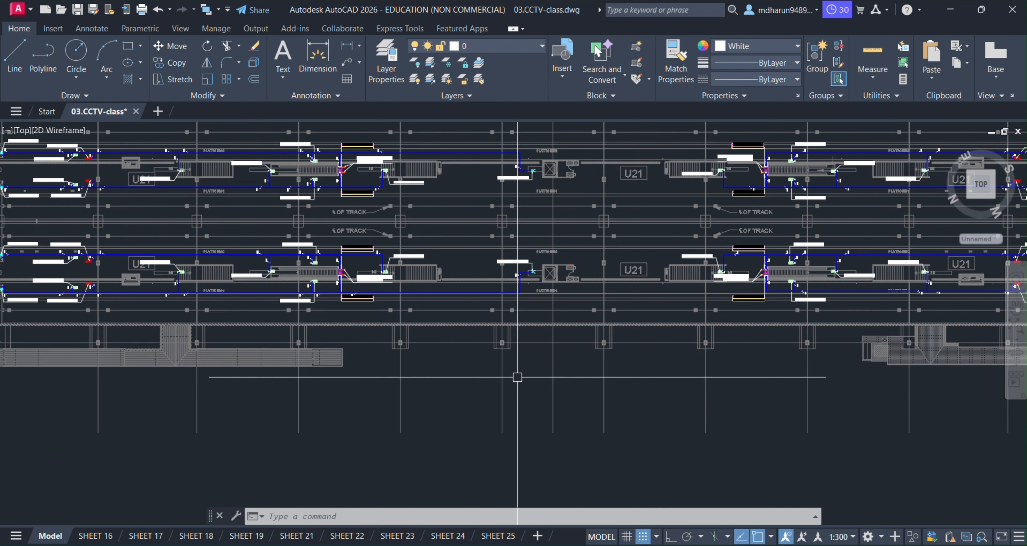
# Open the Automatic Publish settings in the plot and publish options and choose Save as the publish trigger.
pyautogui.write('op')
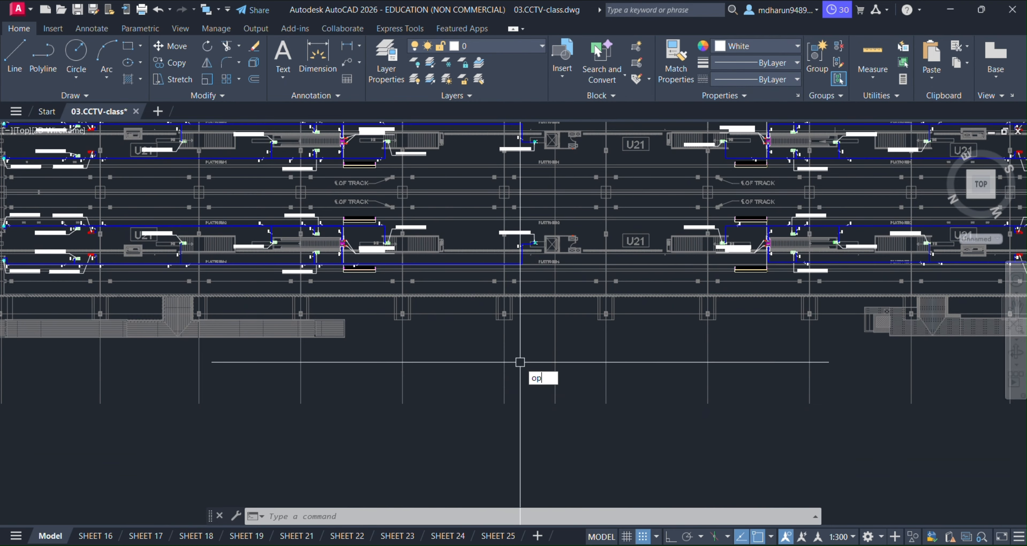
pyautogui.press('Return')
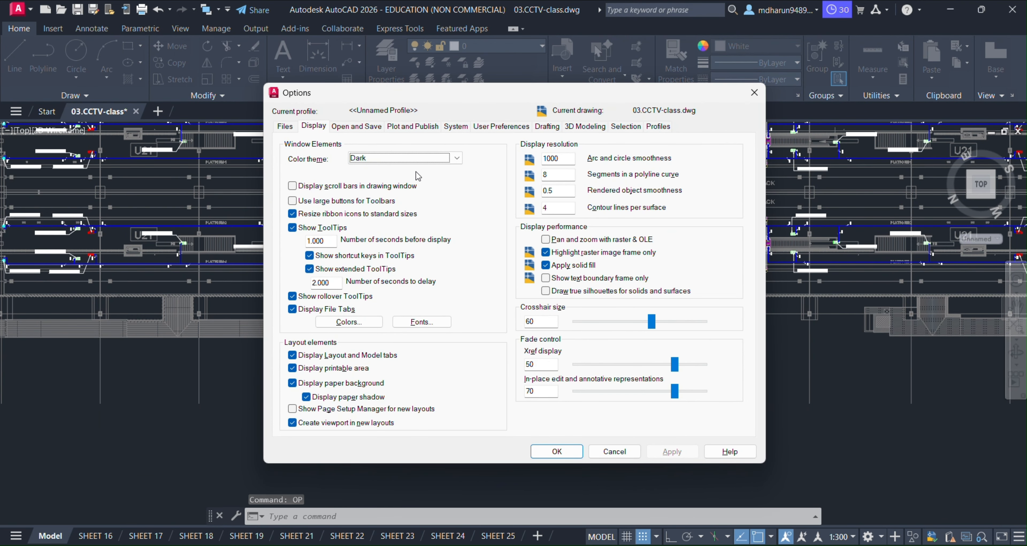
pyautogui.click(419, 132)
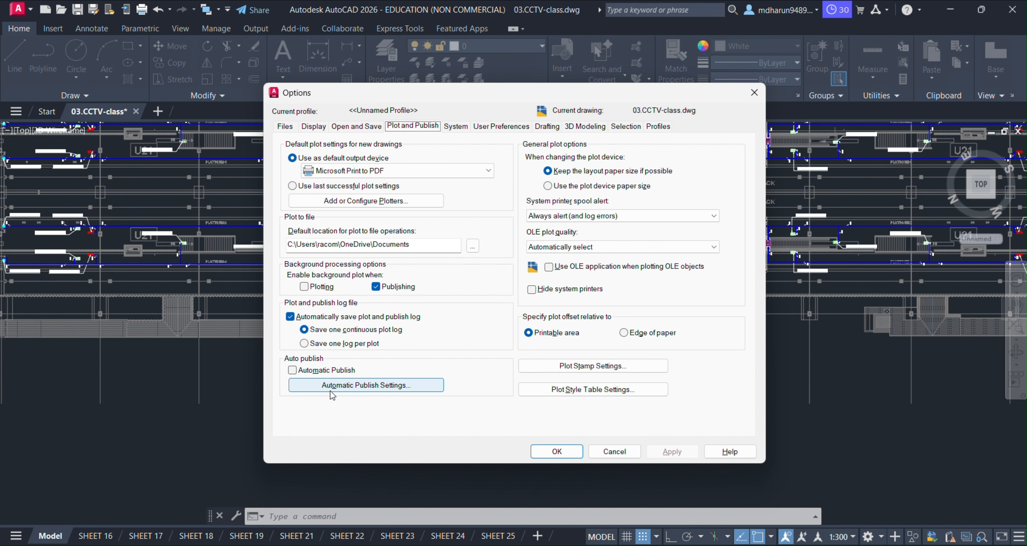
pyautogui.click(405, 389)
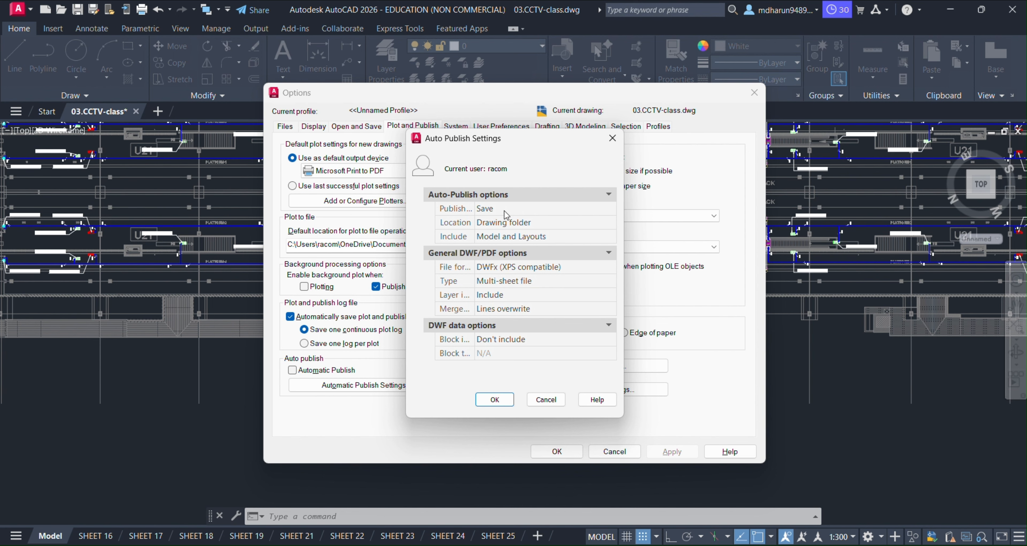
pyautogui.click(541, 213)
pyautogui.click(542, 213)
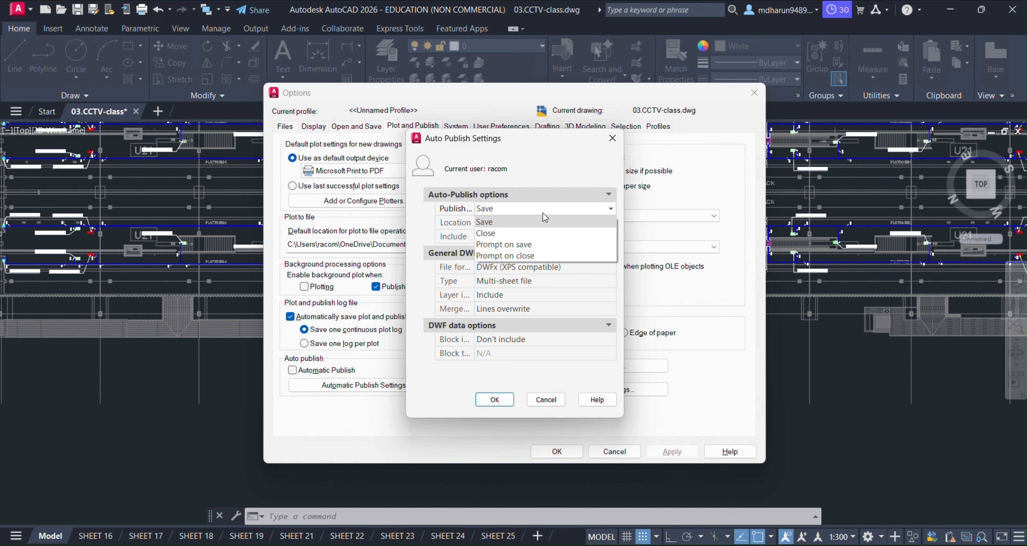
pyautogui.click(543, 214)
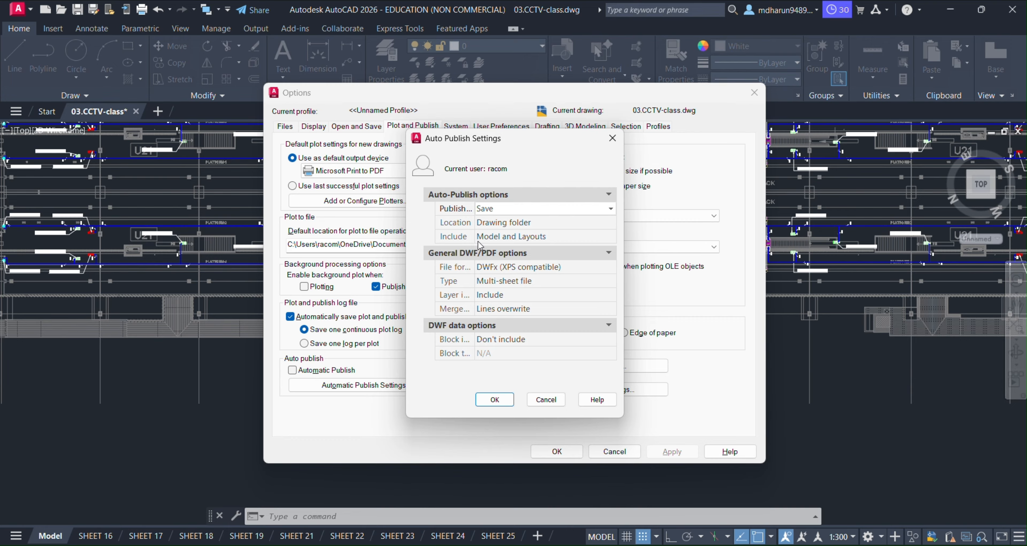
# Set automatic publishing to include Layouts only and use PDF as the file format.
pyautogui.moveTo(478, 237); pyautogui.dragTo(491, 238)
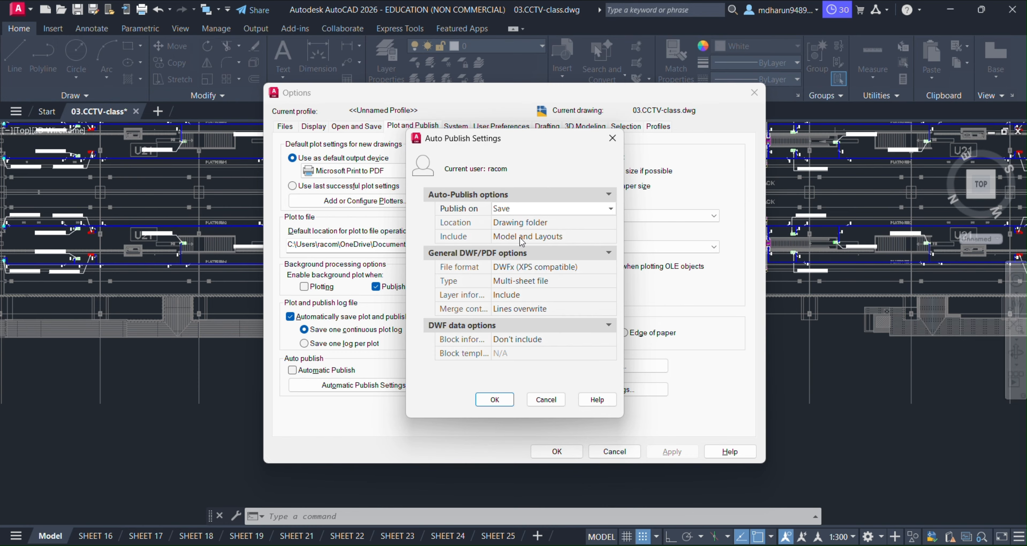
pyautogui.click(550, 237)
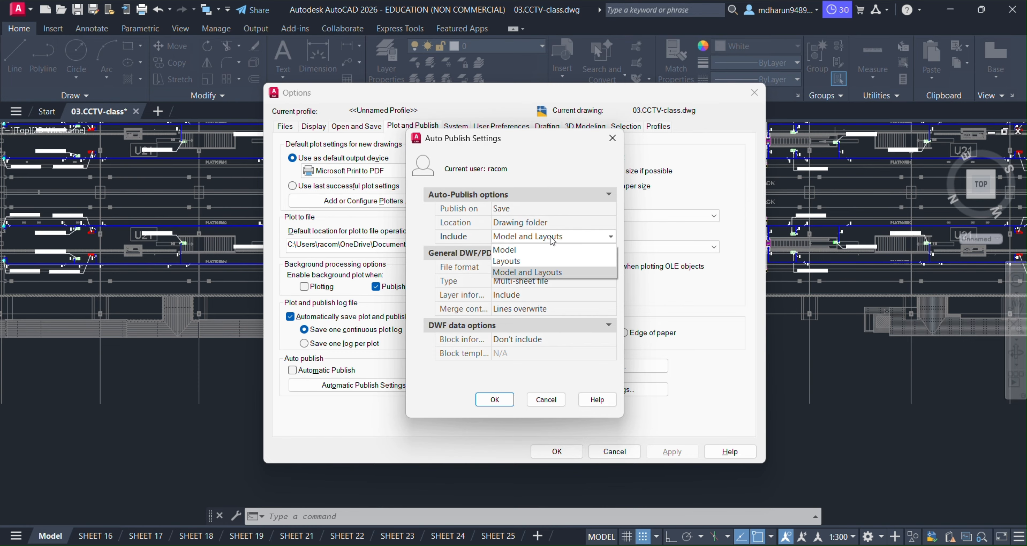
pyautogui.click(526, 262)
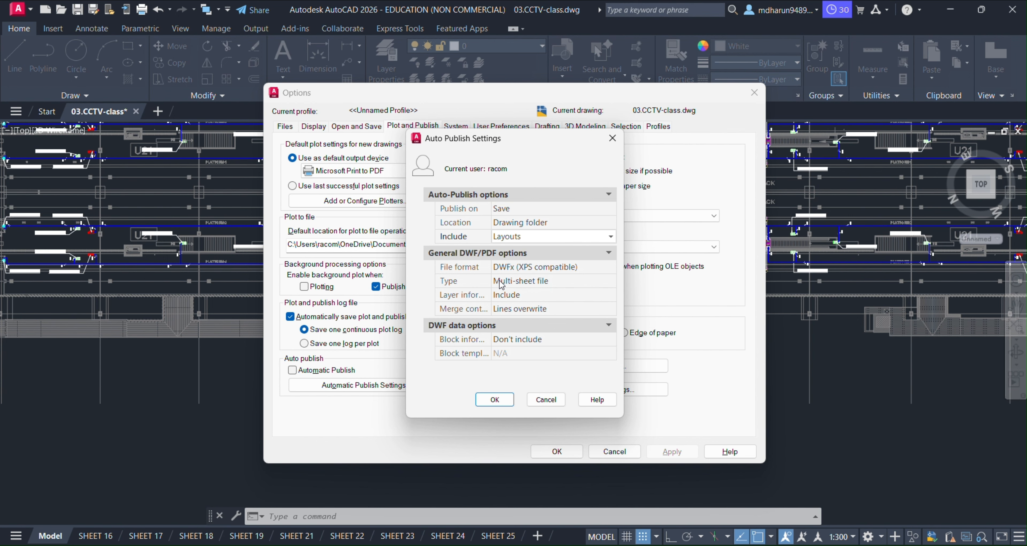
pyautogui.click(540, 273)
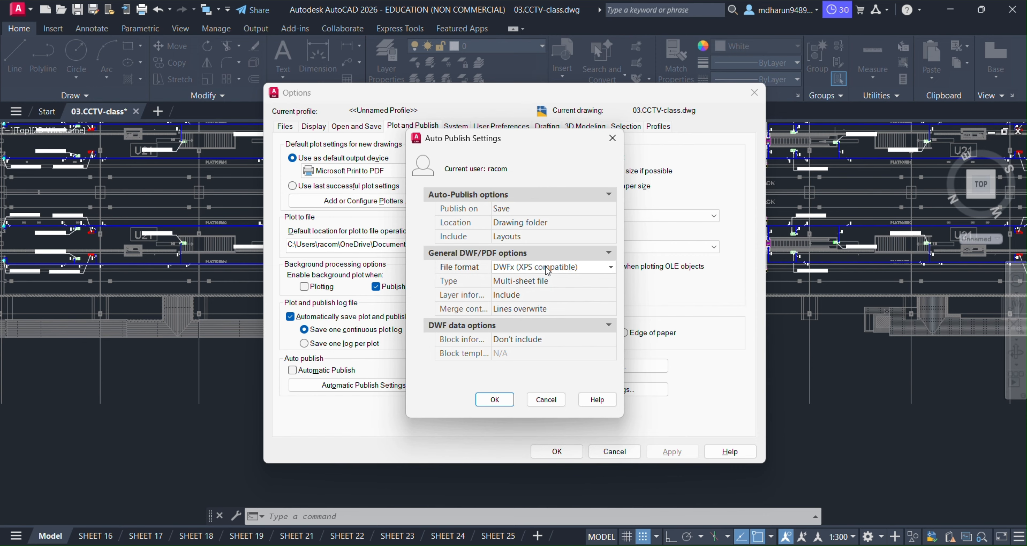
pyautogui.click(539, 271)
pyautogui.click(521, 303)
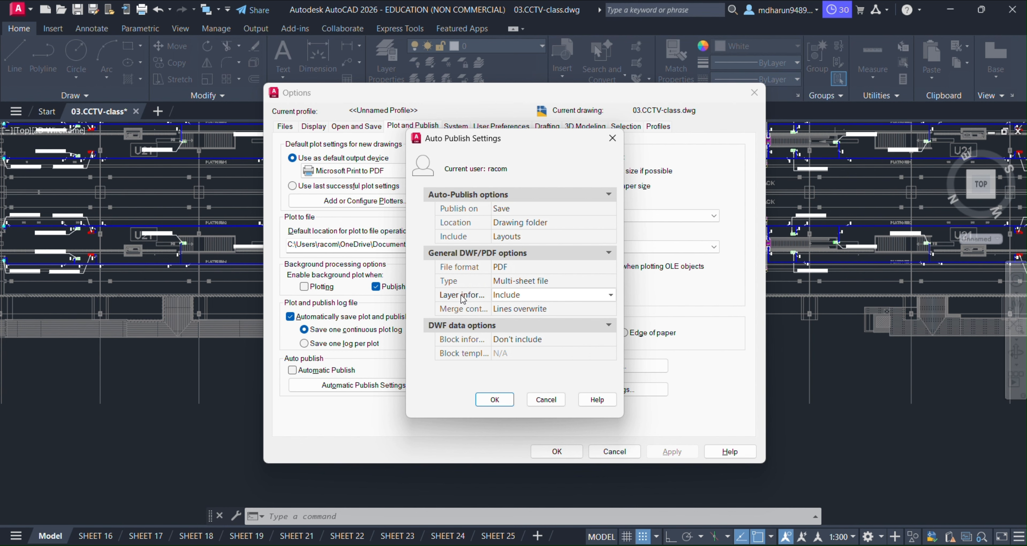
# Set the layer information to Don't include and the merge control to Lines overwrite.
pyautogui.click(547, 297)
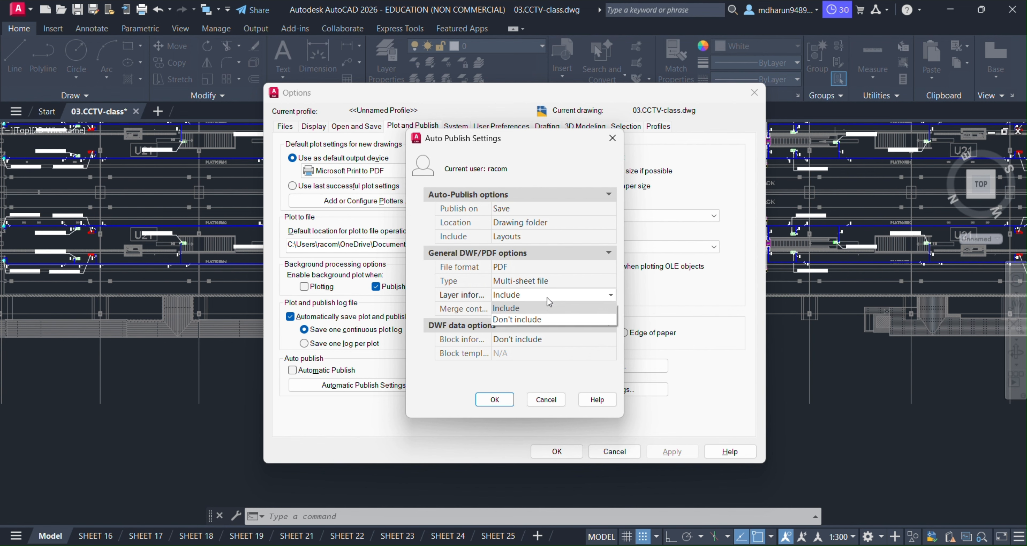
pyautogui.click(532, 319)
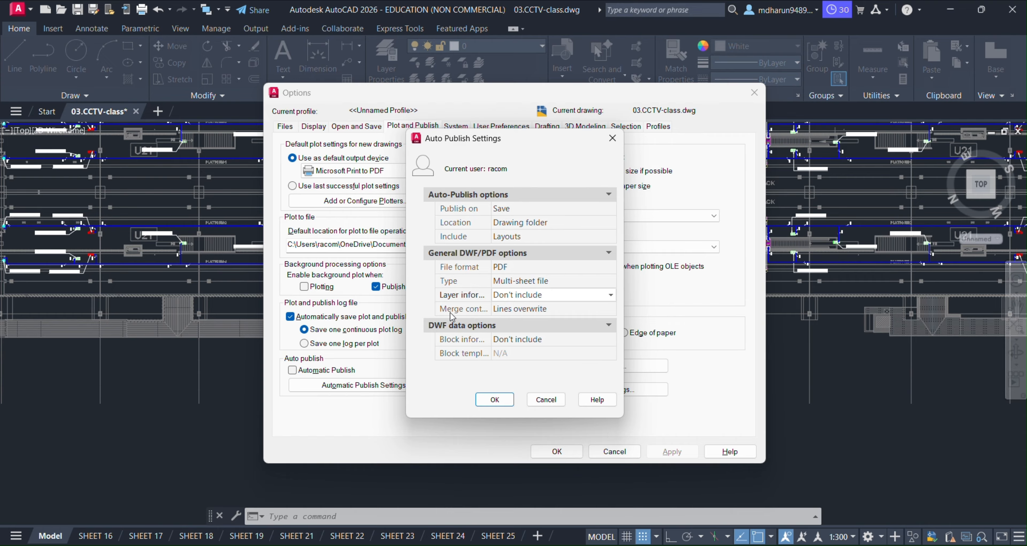
pyautogui.click(463, 310)
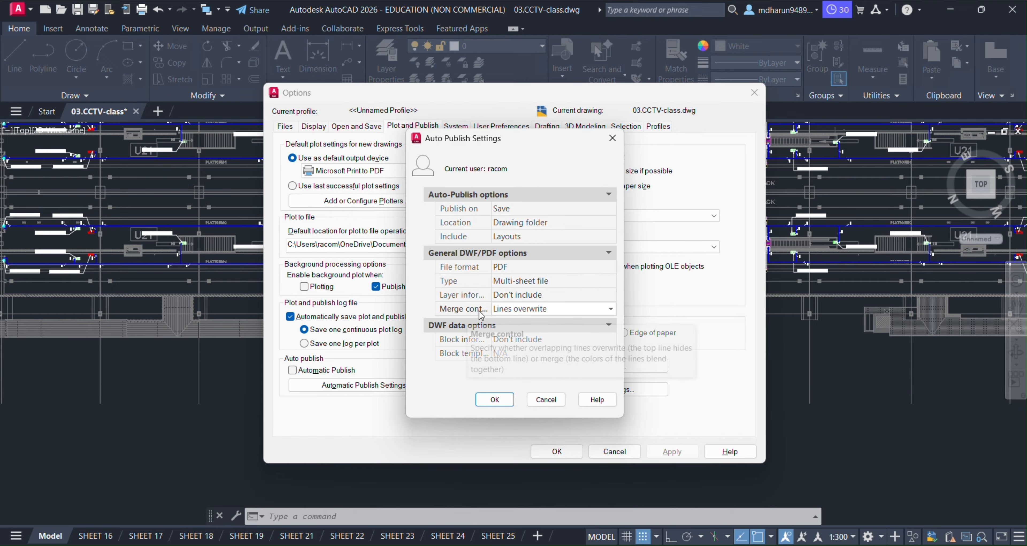
pyautogui.click(522, 311)
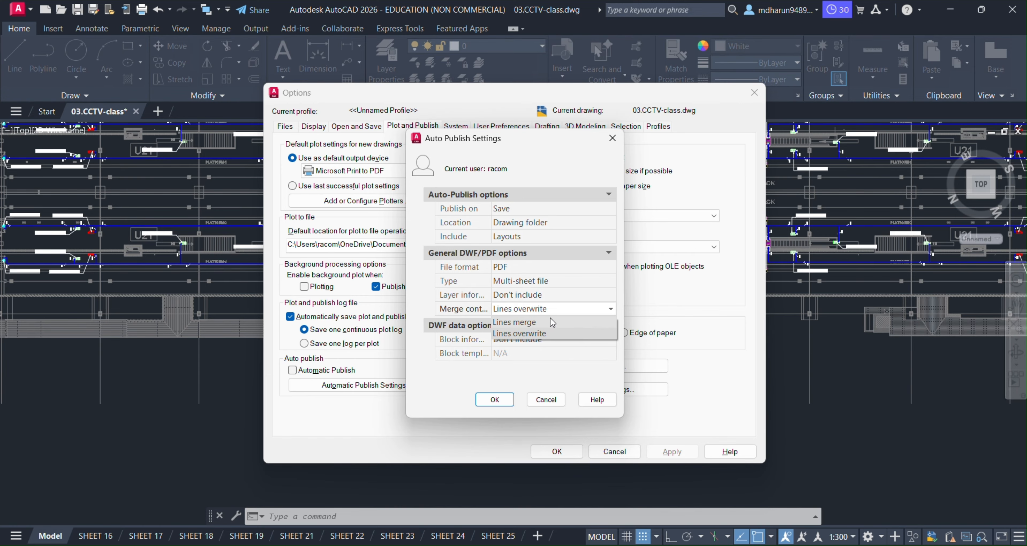
pyautogui.click(534, 333)
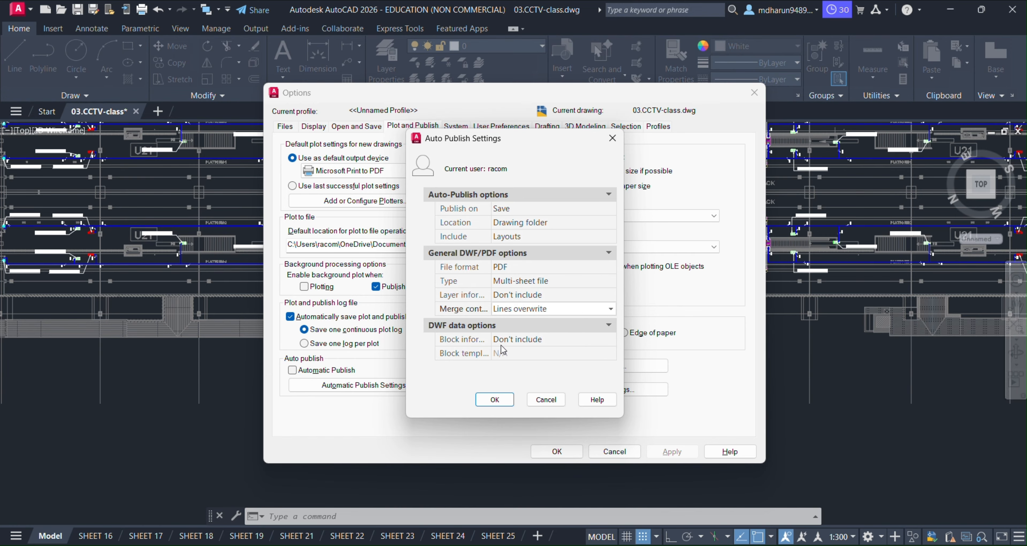
# Choose Don't include for the block information and accept the auto publish settings and the options.
pyautogui.click(517, 340)
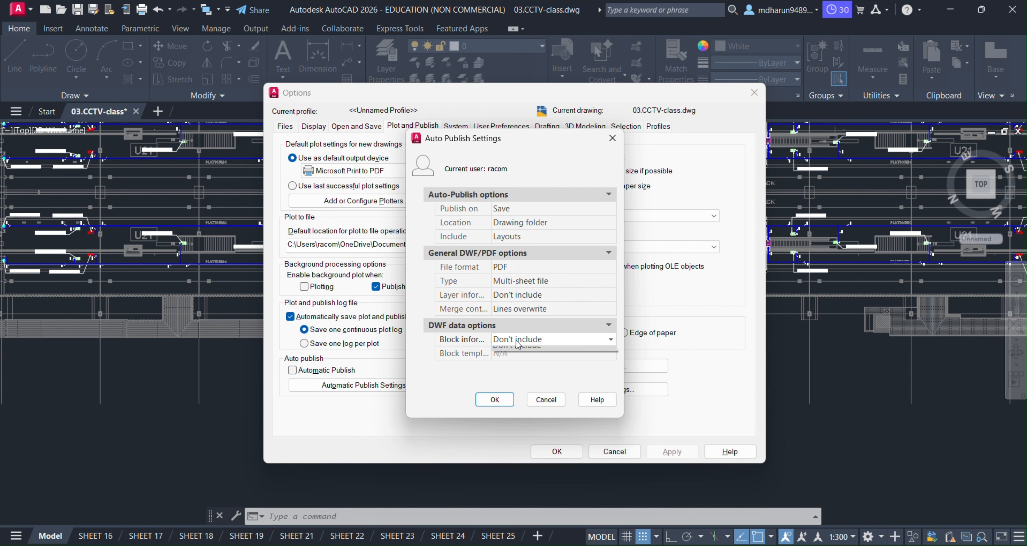
pyautogui.click(527, 367)
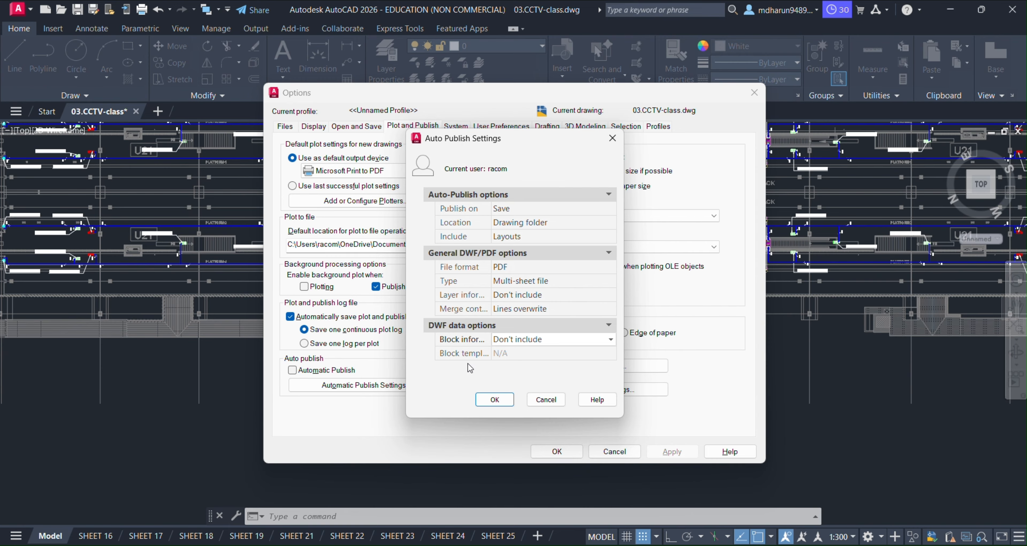
pyautogui.click(499, 399)
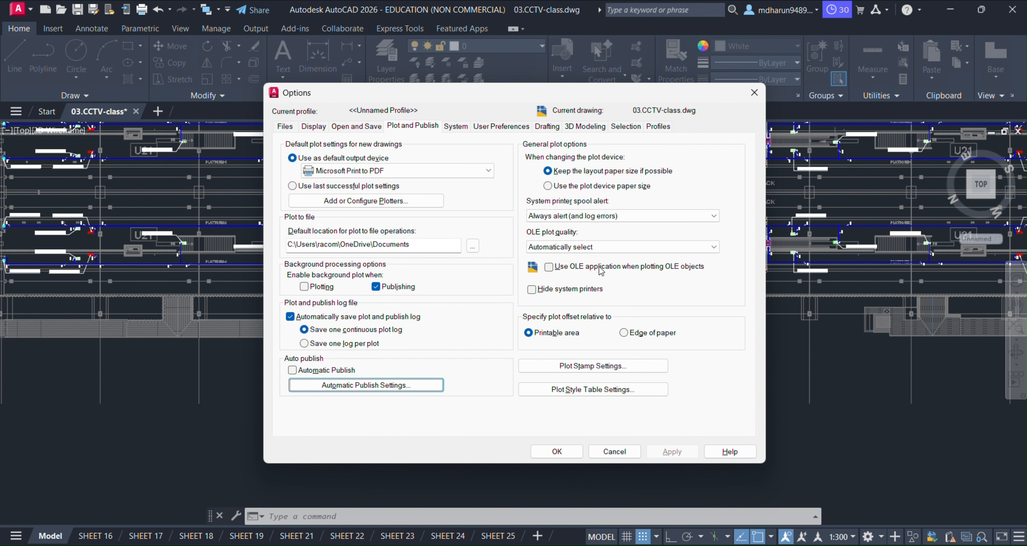
pyautogui.click(557, 451)
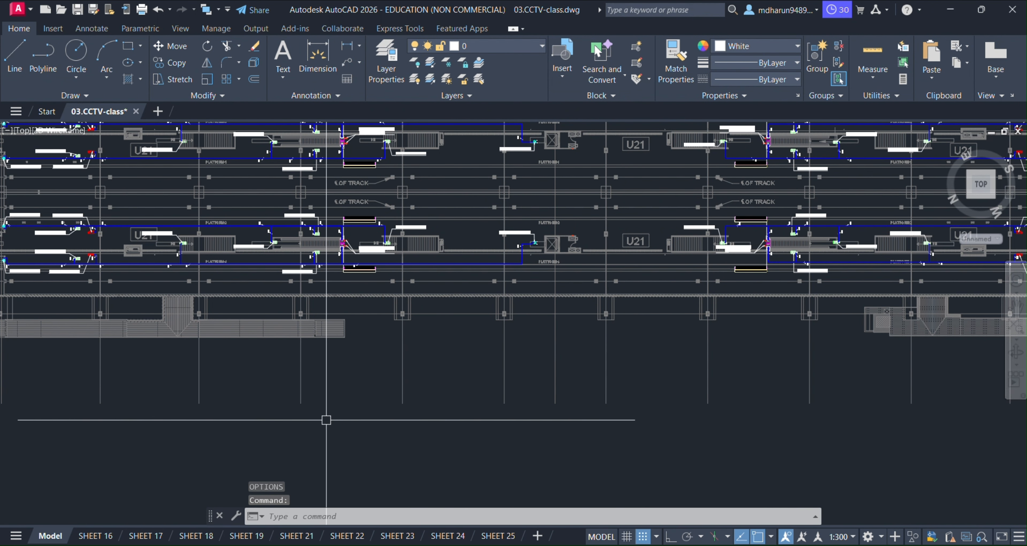
# Run AUTOPUBLISH with the default AutoPublish option to publish the drawing's layout sheets to PDF.
pyautogui.moveTo(406, 412)
pyautogui.mouseDown(button='middle')
pyautogui.moveTo(427, 413)
pyautogui.moveTo(409, 438)
pyautogui.mouseUp(button='middle')
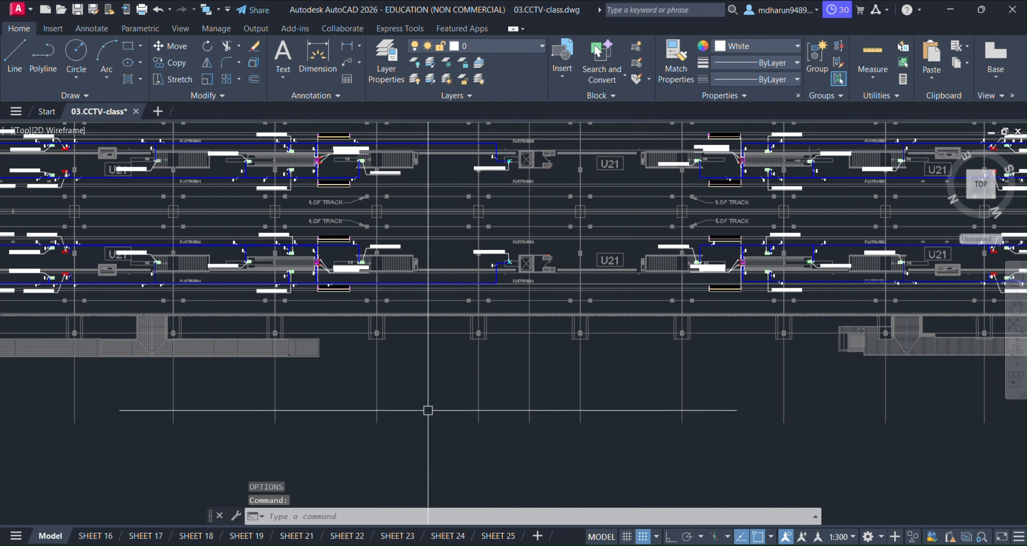
pyautogui.moveTo(429, 402); pyautogui.dragTo(431, 431, button='middle')
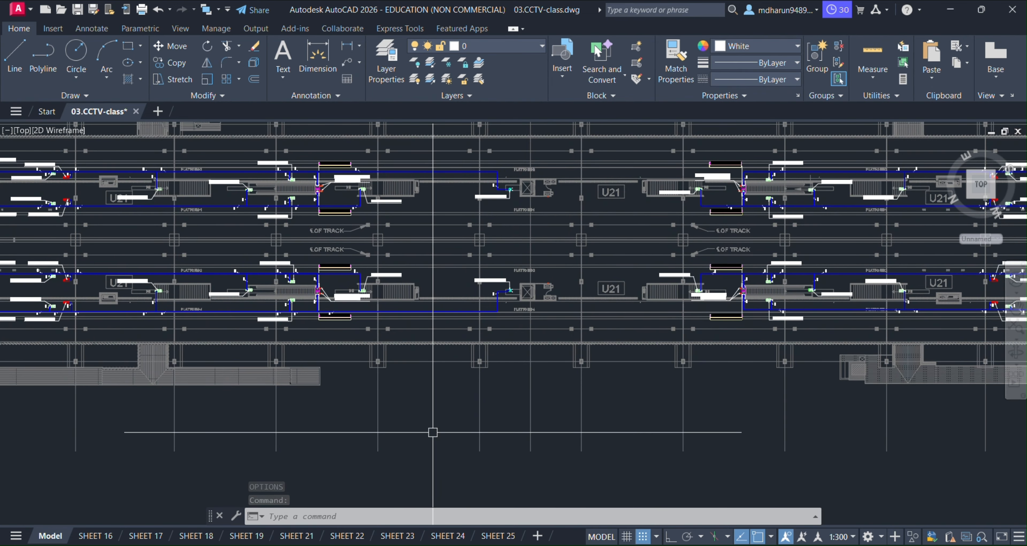
pyautogui.write('au')
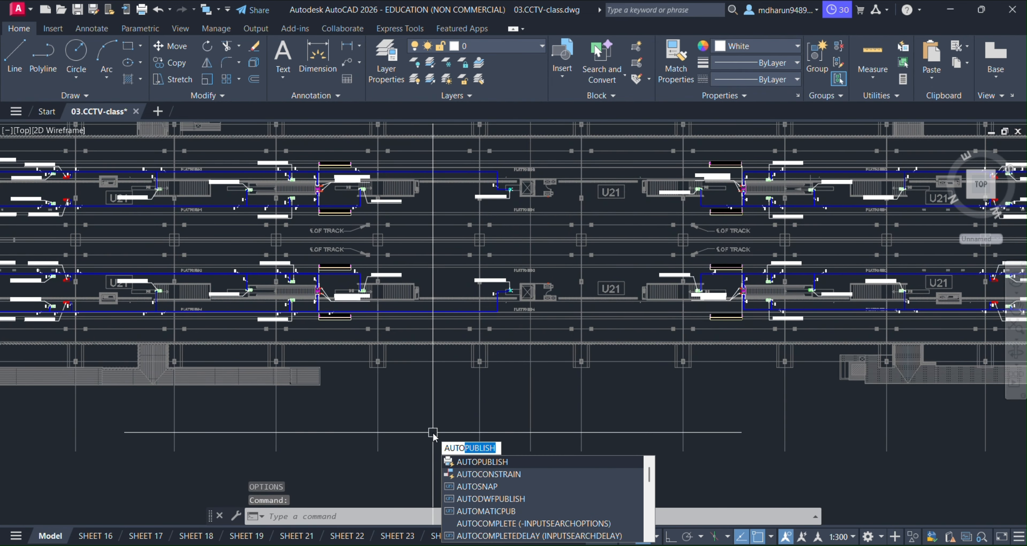
pyautogui.press('Return')
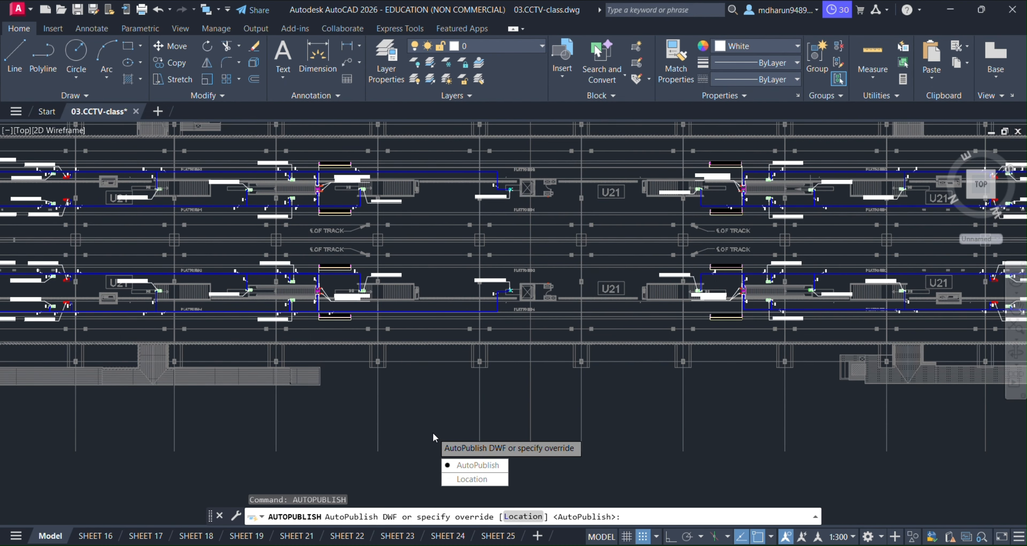
pyautogui.moveTo(433, 432); pyautogui.dragTo(452, 416, button='middle')
pyautogui.press('Return')
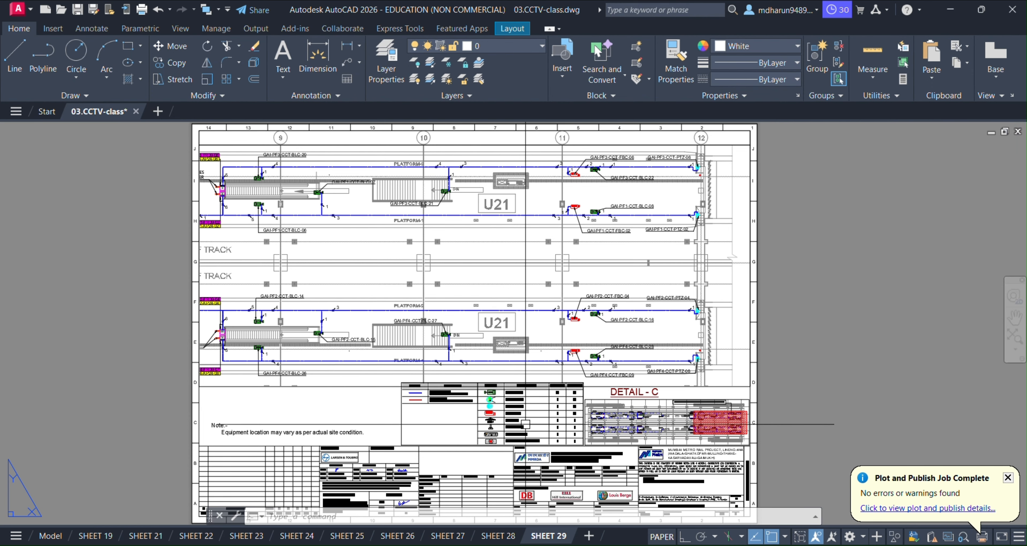
# Switch to File Explorer, open the 03.CCTV-class PDF from the Desktop folder and show its page thumbnails.
pyautogui.hotkey('alt', 'Tab')
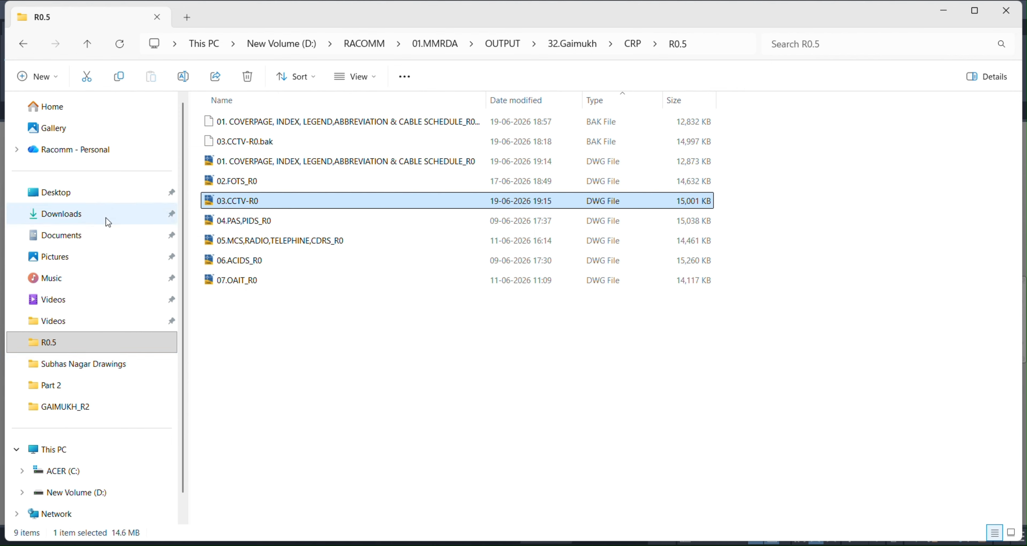
pyautogui.click(80, 195)
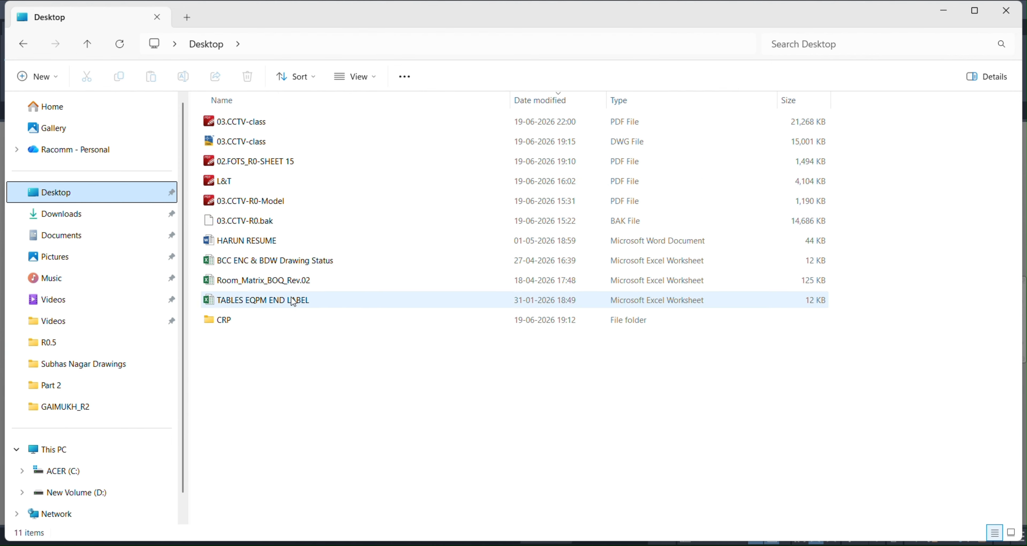
pyautogui.click(282, 126)
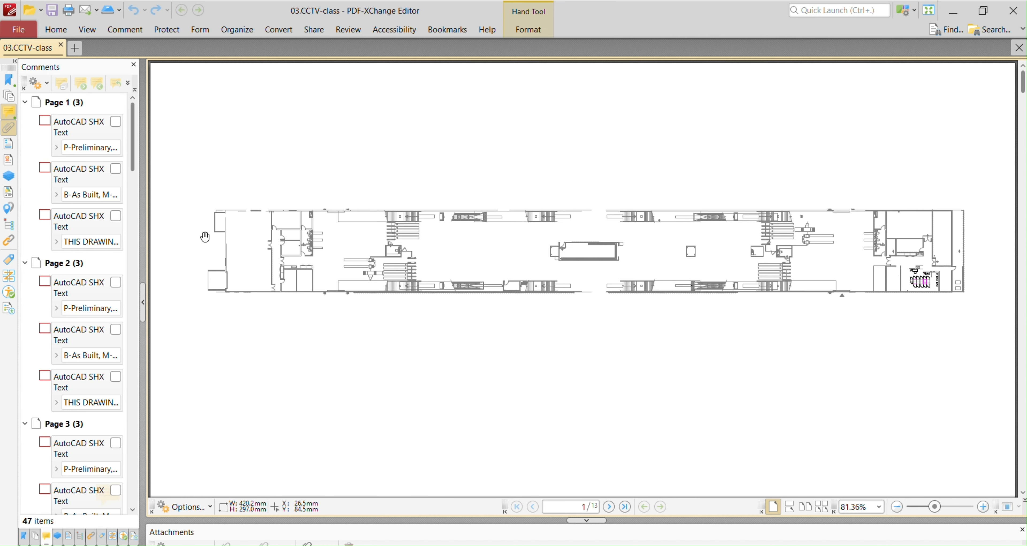
pyautogui.click(9, 79)
pyautogui.click(10, 97)
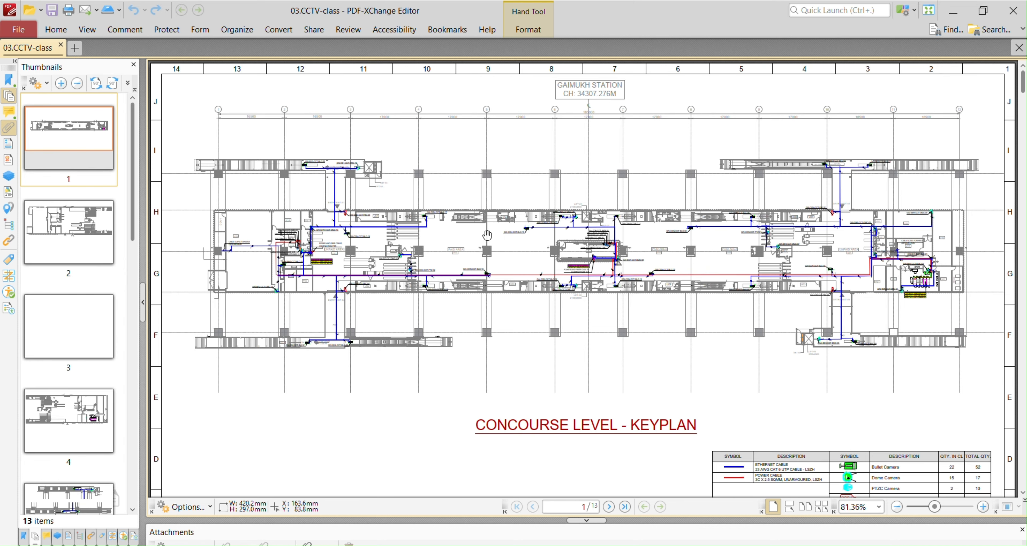
# Examine the concourse level keyplan on page 1 of the PDF up close and review the detail sheet on page 2.
pyautogui.keyDown('ctrl'); pyautogui.scroll(4, 488, 235); pyautogui.keyUp('ctrl')
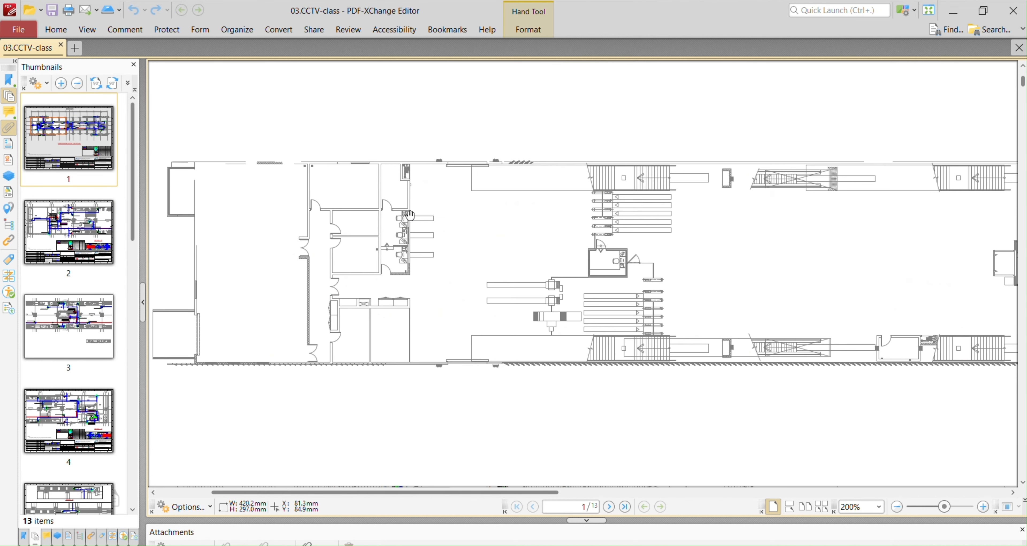
pyautogui.keyDown('ctrl'); pyautogui.scroll(2, 410, 233); pyautogui.keyUp('ctrl')
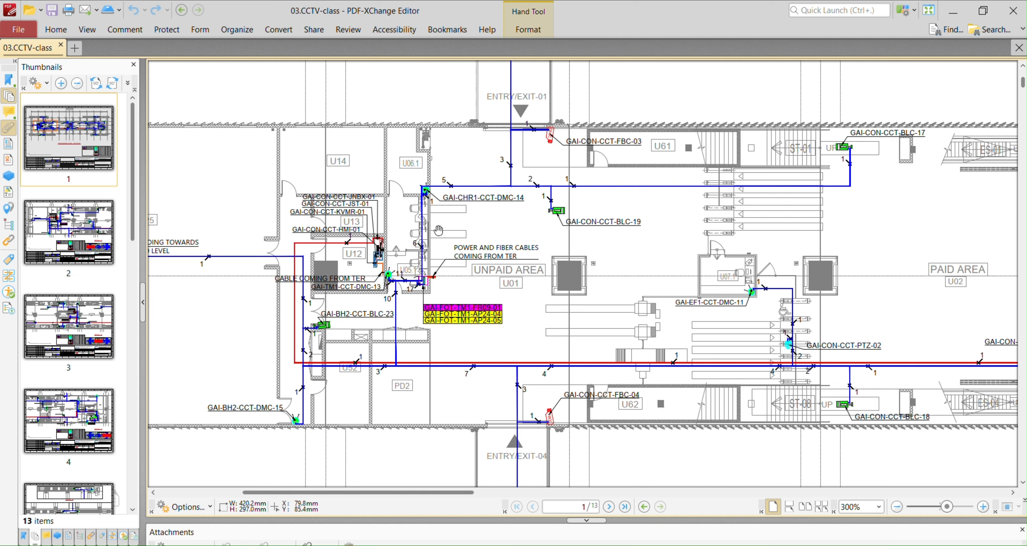
pyautogui.keyDown('ctrl'); pyautogui.scroll(3, 533, 196); pyautogui.keyUp('ctrl')
pyautogui.keyDown('ctrl'); pyautogui.scroll(-5, 395, 180); pyautogui.keyUp('ctrl')
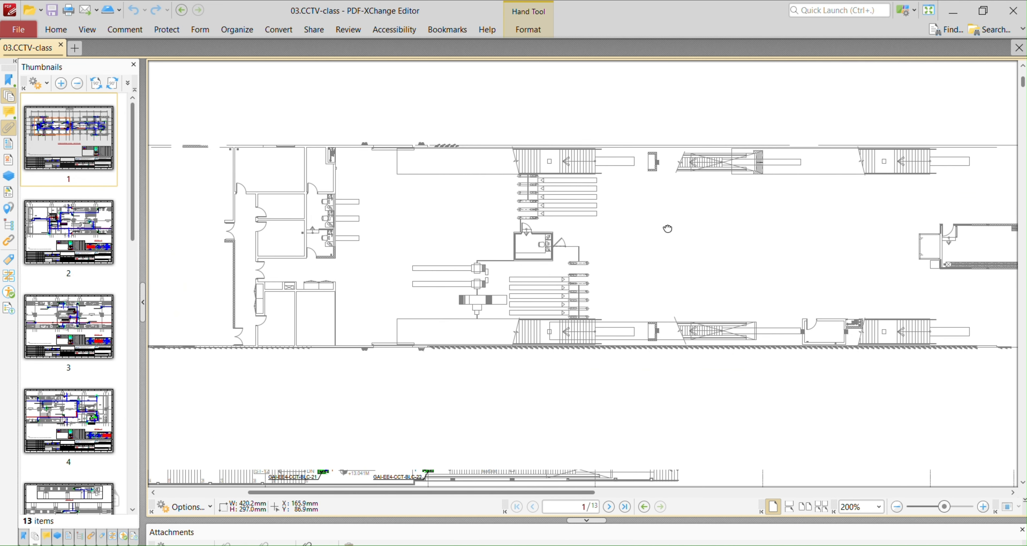
pyautogui.click(68, 232)
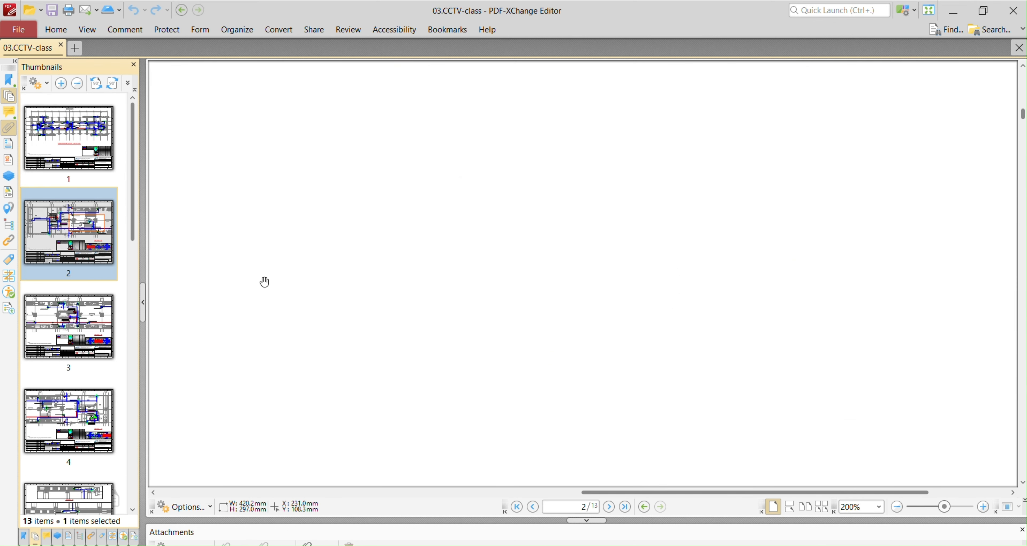
pyautogui.keyDown('ctrl'); pyautogui.scroll(-3, 562, 342); pyautogui.keyUp('ctrl')
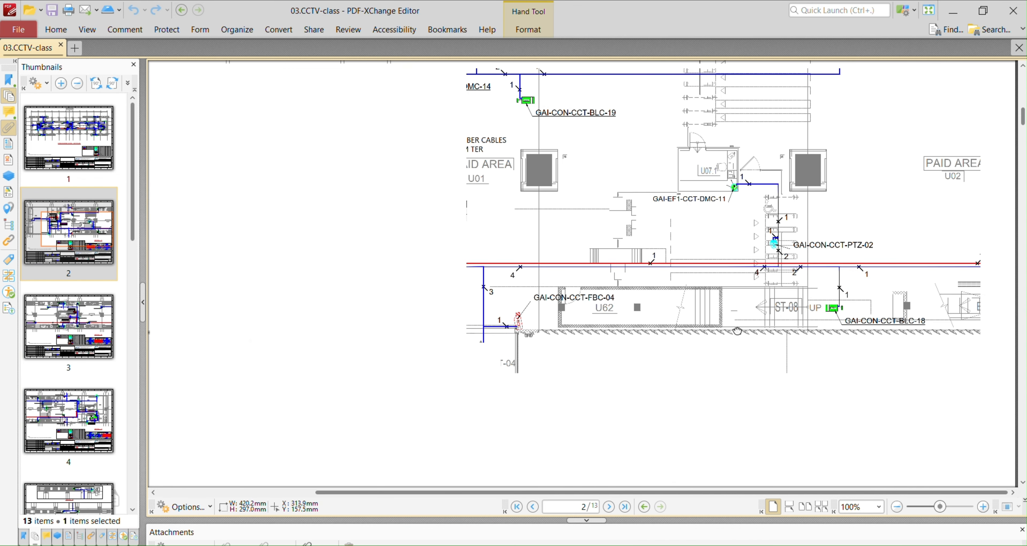
pyautogui.keyDown('ctrl'); pyautogui.scroll(-1, 688, 358); pyautogui.keyUp('ctrl')
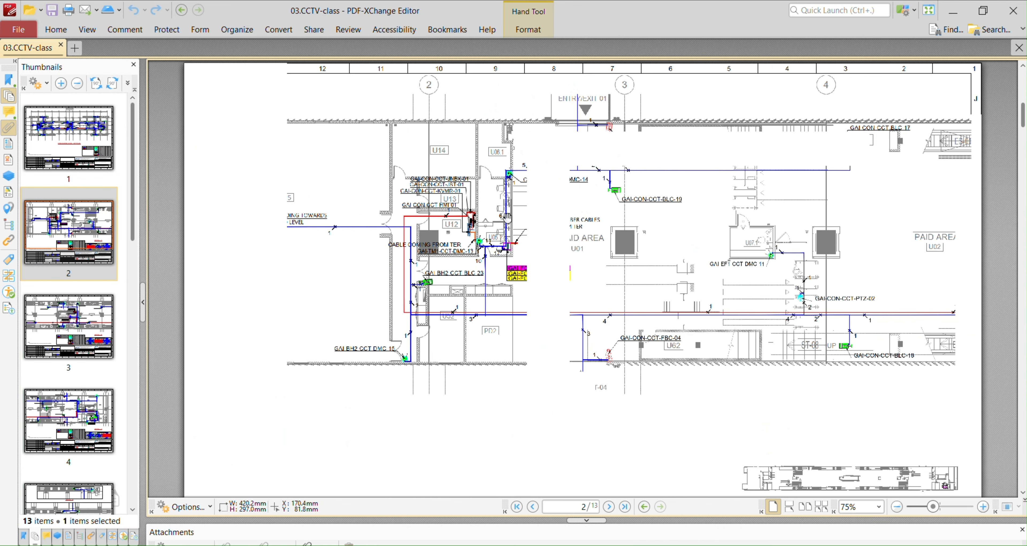
# Review the CCTV cable route detail sheets on pages 2 to 6 of the PDF, Detail A through Detail G, in continuous page view.
pyautogui.scroll(-1, 772, 322)
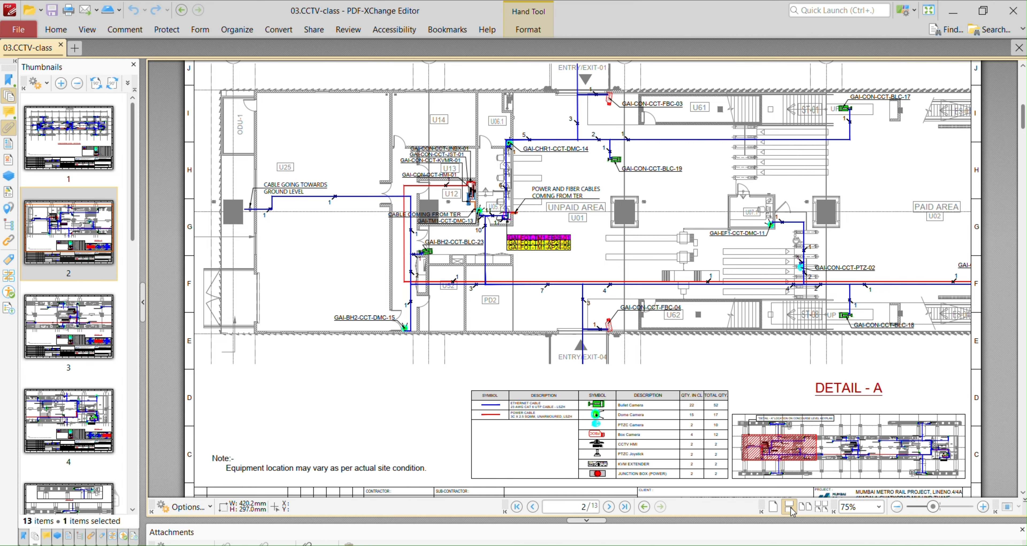
pyautogui.scroll(-10, 804, 315)
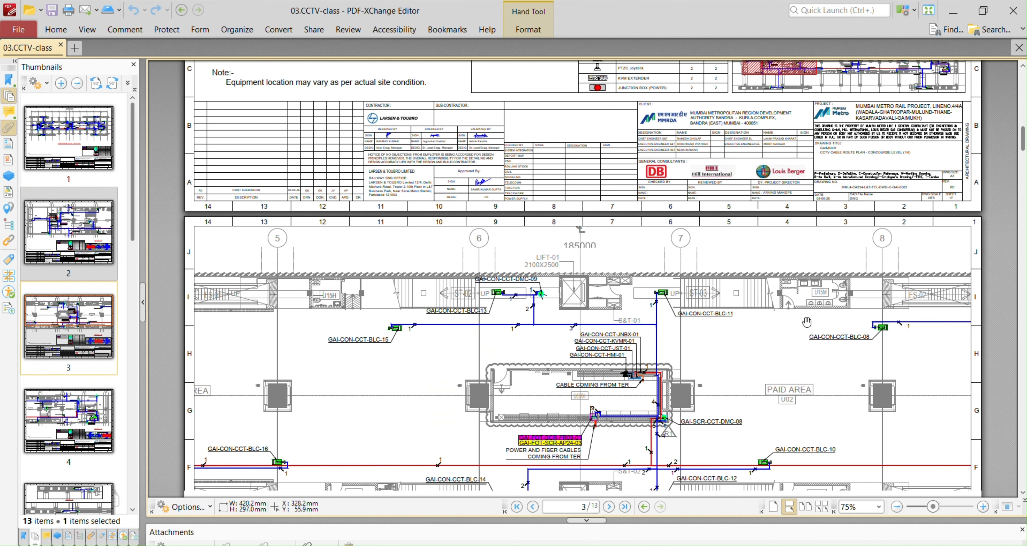
pyautogui.scroll(-8, 807, 321)
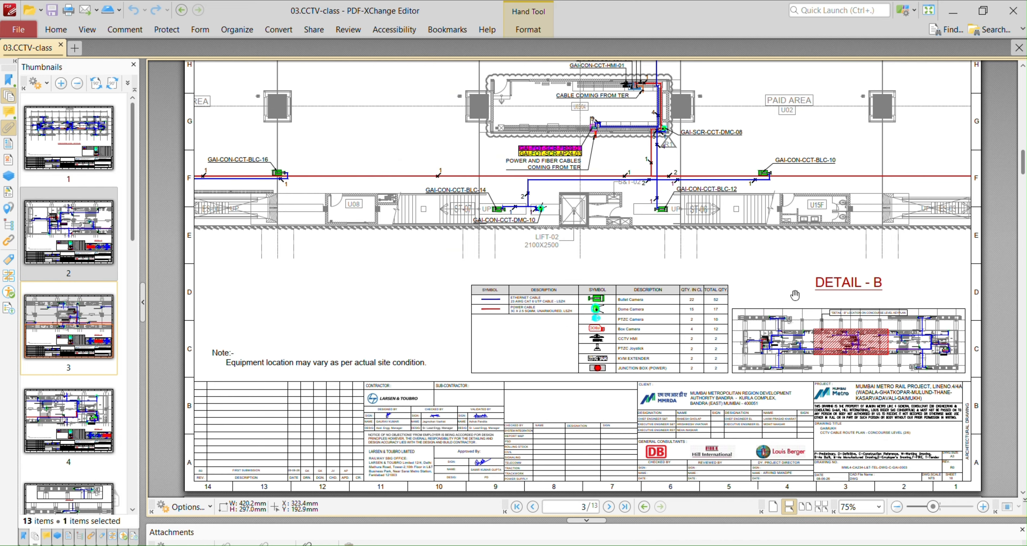
pyautogui.scroll(-20, 795, 295)
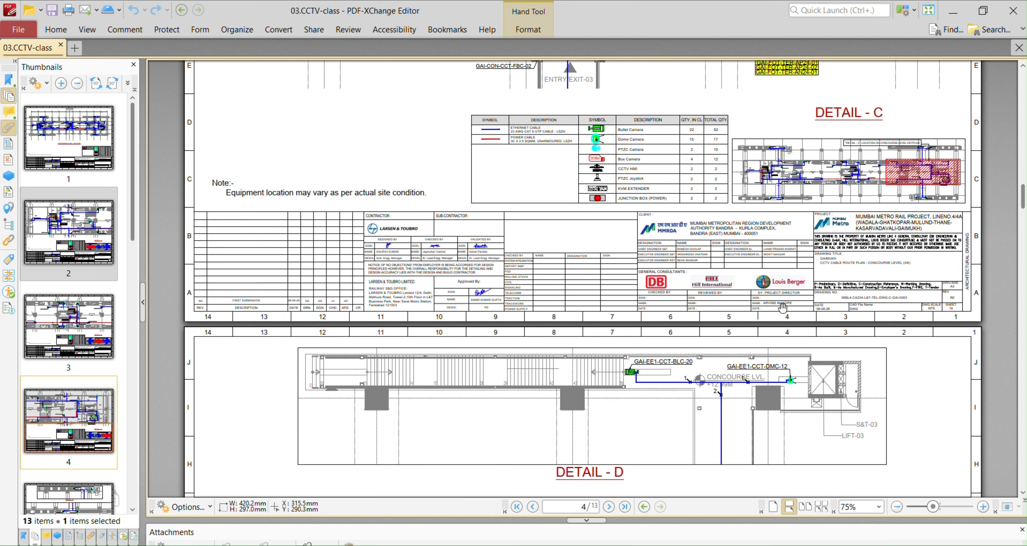
pyautogui.scroll(-14, 783, 306)
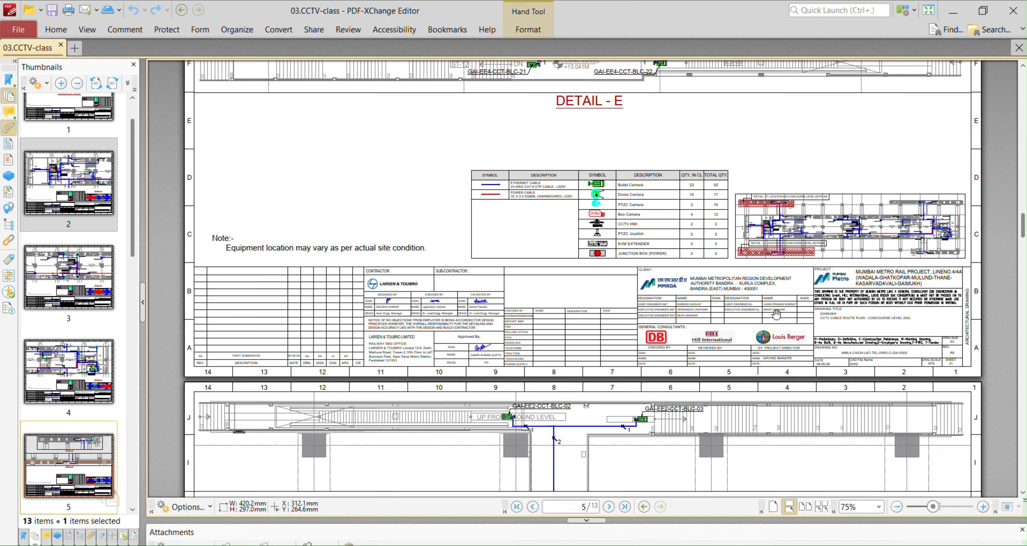
pyautogui.scroll(-8, 776, 314)
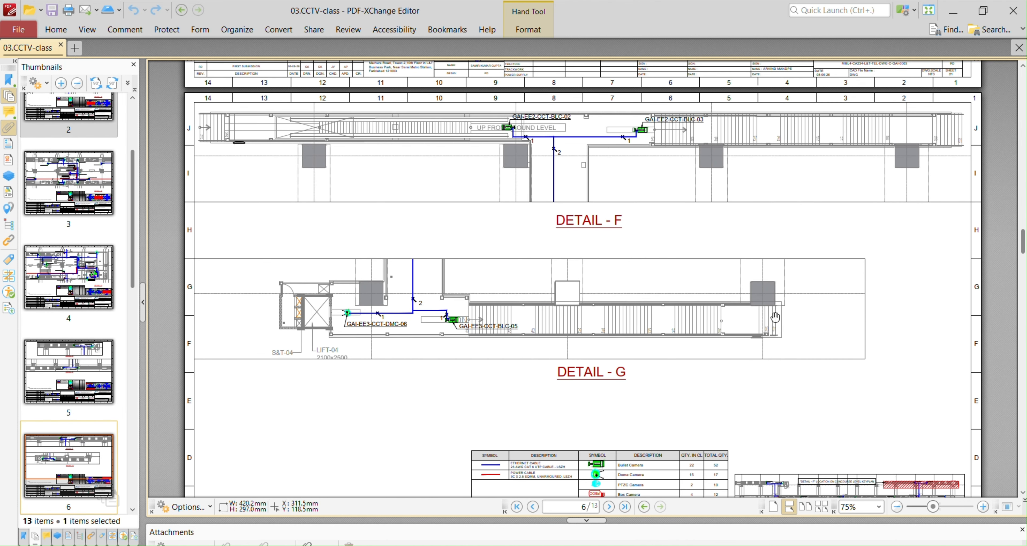
pyautogui.scroll(-2, 776, 317)
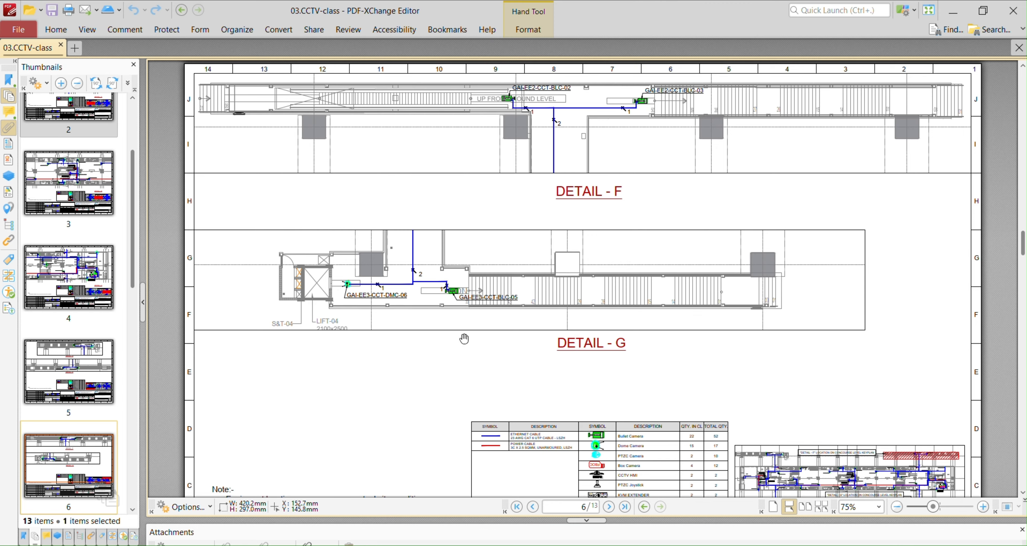
# Return to page 4 of the PDF and examine the Detail C plan around the yellow-highlighted GAI-FOT-TER labels.
pyautogui.click(82, 267)
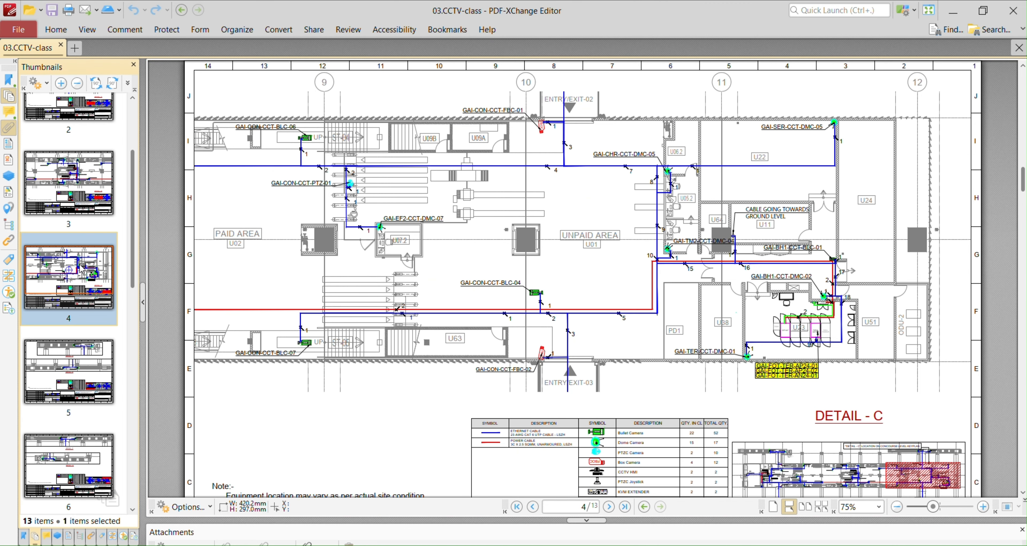
pyautogui.scroll(-1, 582, 285)
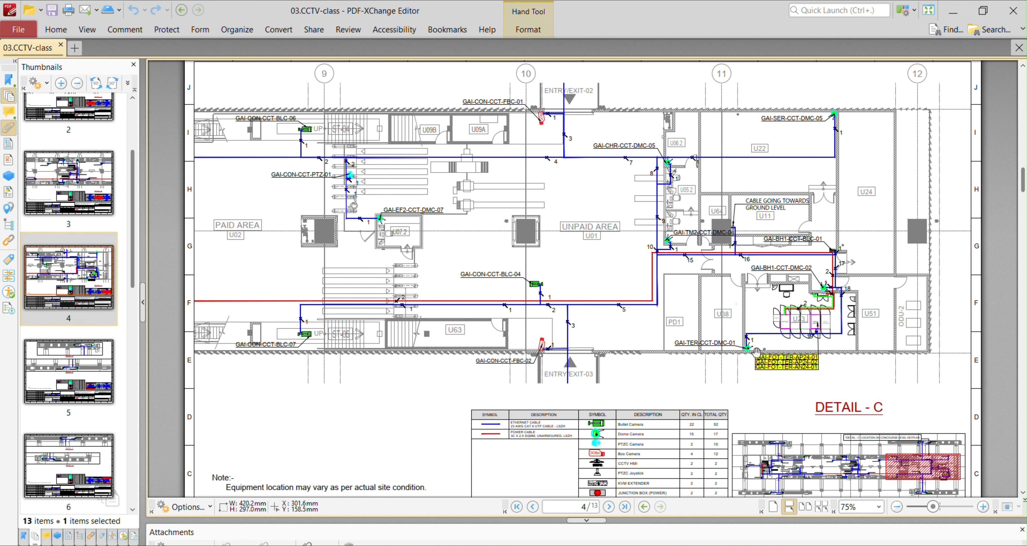
pyautogui.moveTo(787, 370); pyautogui.dragTo(792, 357)
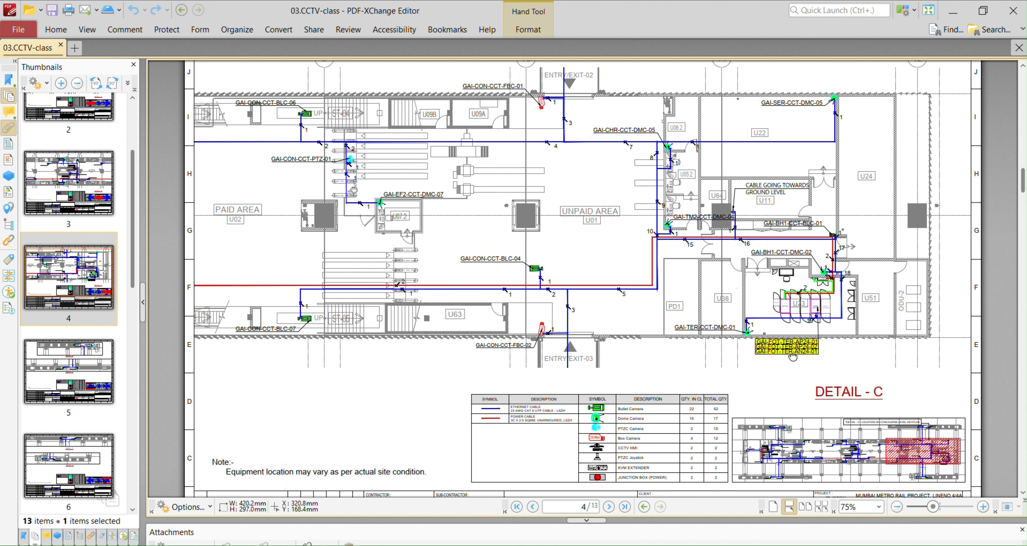